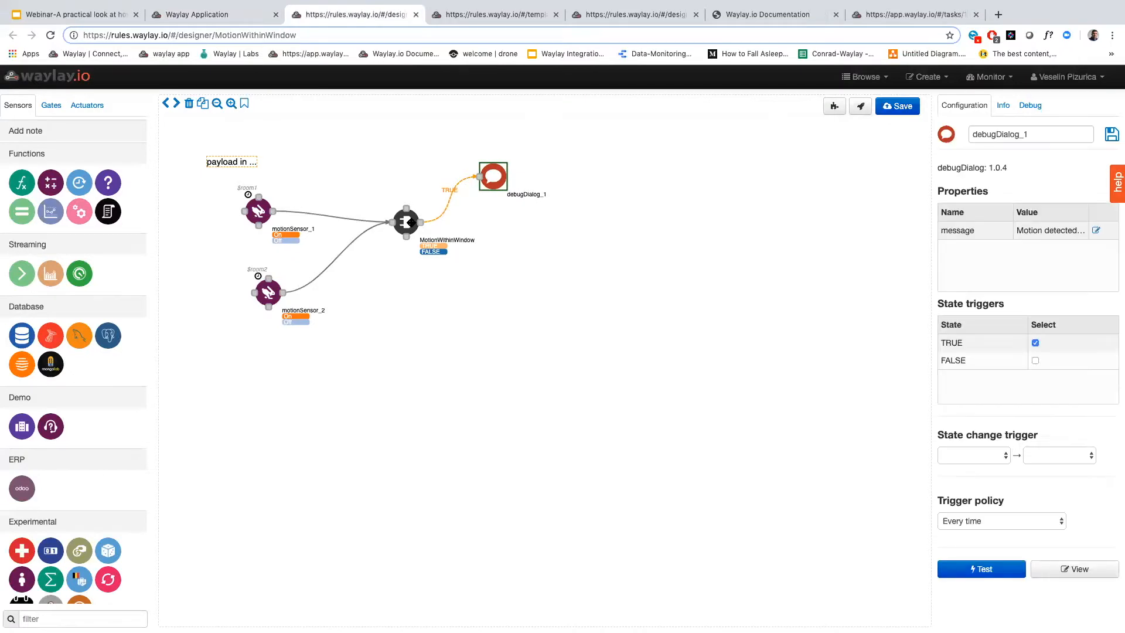
Review which motion sensor states the MotionWithinWindow gate combines as TRUE and close the dialog without saving
{"action": "left_click", "coordinate": [1011, 277]}
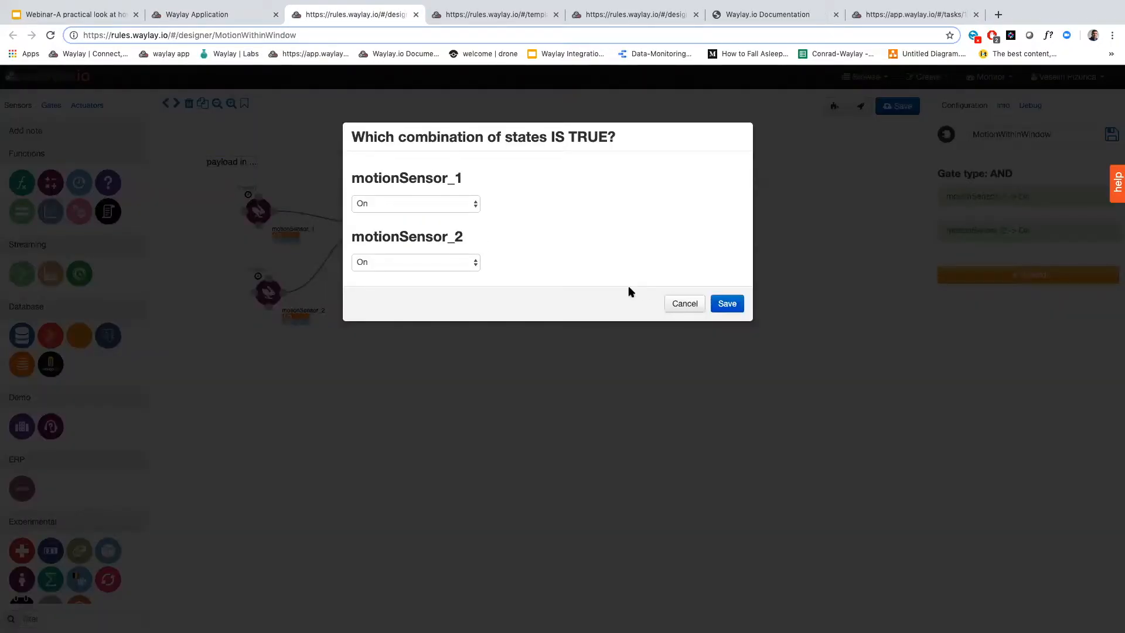
{"action": "left_click", "coordinate": [680, 303]}
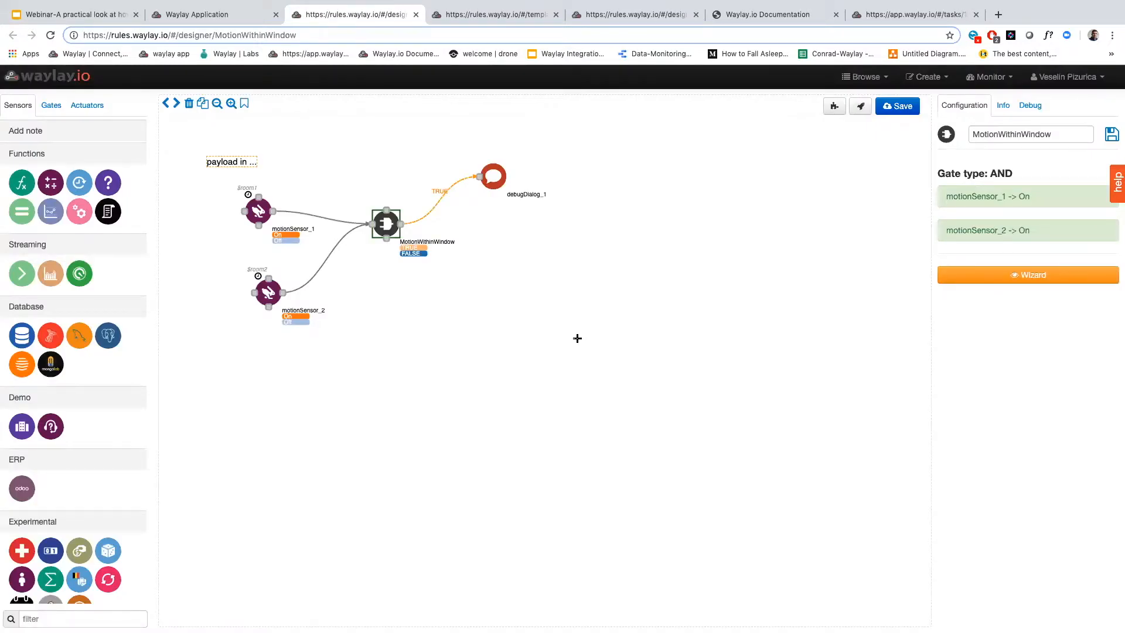
Set the debug task type to reactive and start a debug run of the MotionWithinWindow template
{"action": "left_click", "coordinate": [1030, 106]}
{"action": "left_click", "coordinate": [1004, 134]}
{"action": "left_click", "coordinate": [923, 211]}
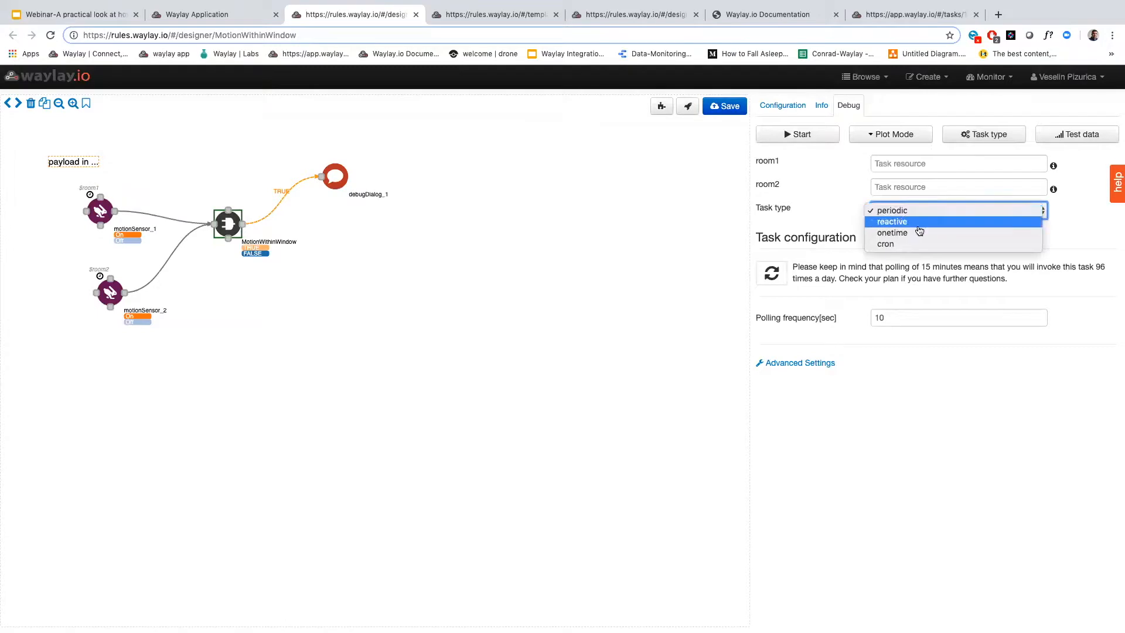
{"action": "left_click", "coordinate": [918, 223]}
{"action": "left_click", "coordinate": [816, 138]}
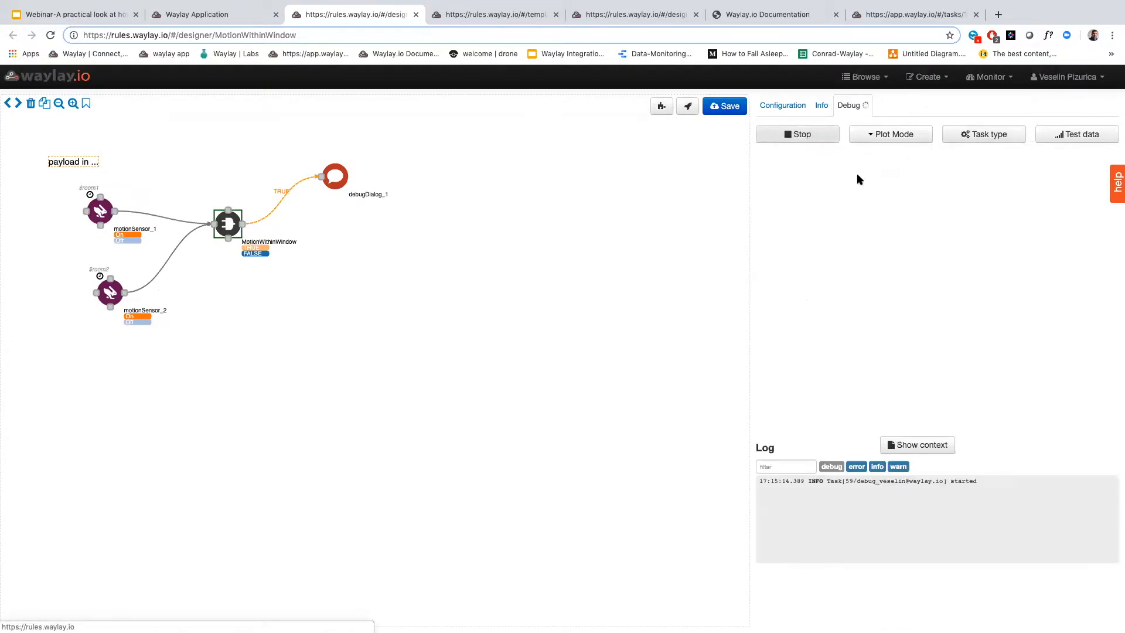
Show the test data inputs and push the state On to the motionSensor_1 node
{"action": "left_click", "coordinate": [1066, 140]}
{"action": "left_click", "coordinate": [844, 200]}
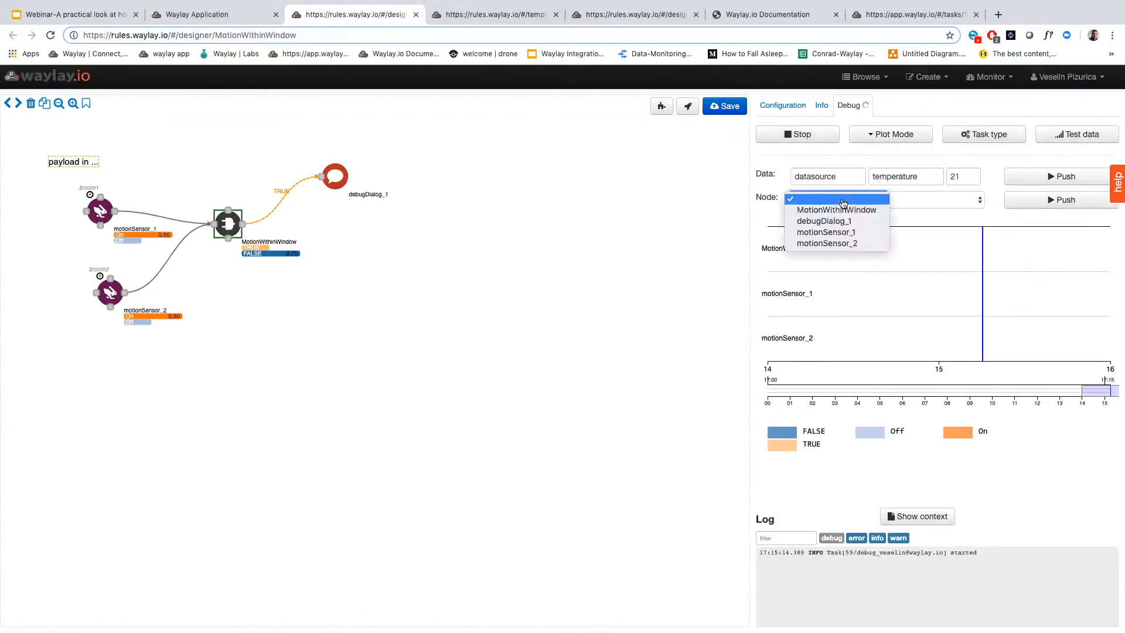
{"action": "left_click", "coordinate": [844, 234]}
{"action": "left_click", "coordinate": [916, 203]}
{"action": "left_click", "coordinate": [918, 213]}
{"action": "left_click", "coordinate": [1028, 209]}
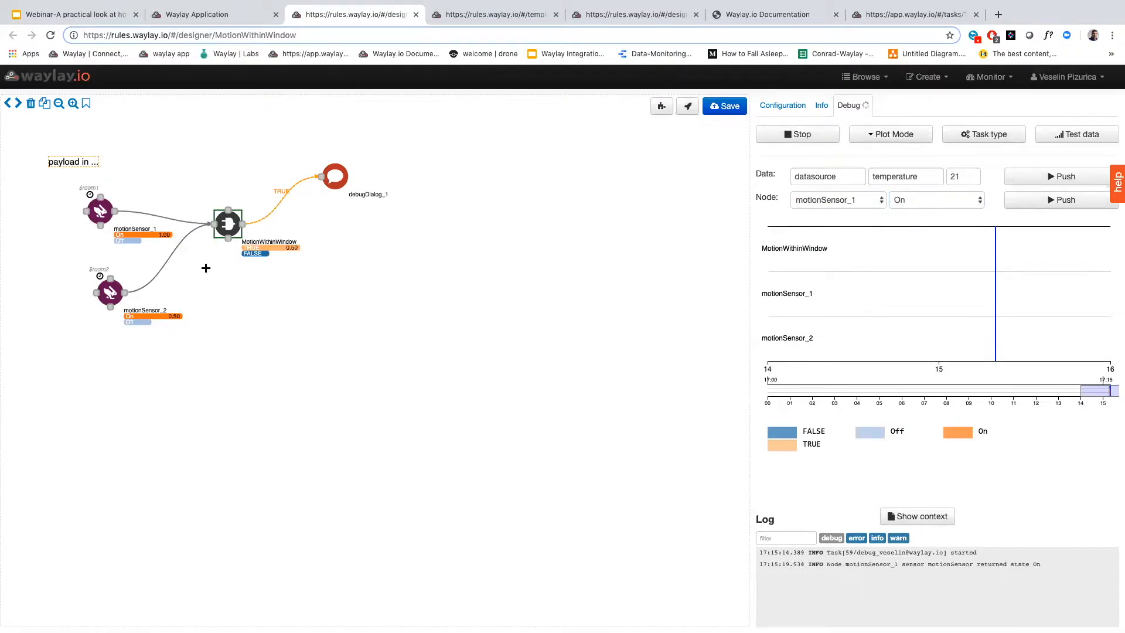
Push the state On to motionSensor_1 again and directly follow it with On for motionSensor_2
{"action": "scroll", "coordinate": [109, 223], "scroll_direction": "up", "scroll_amount": 5}
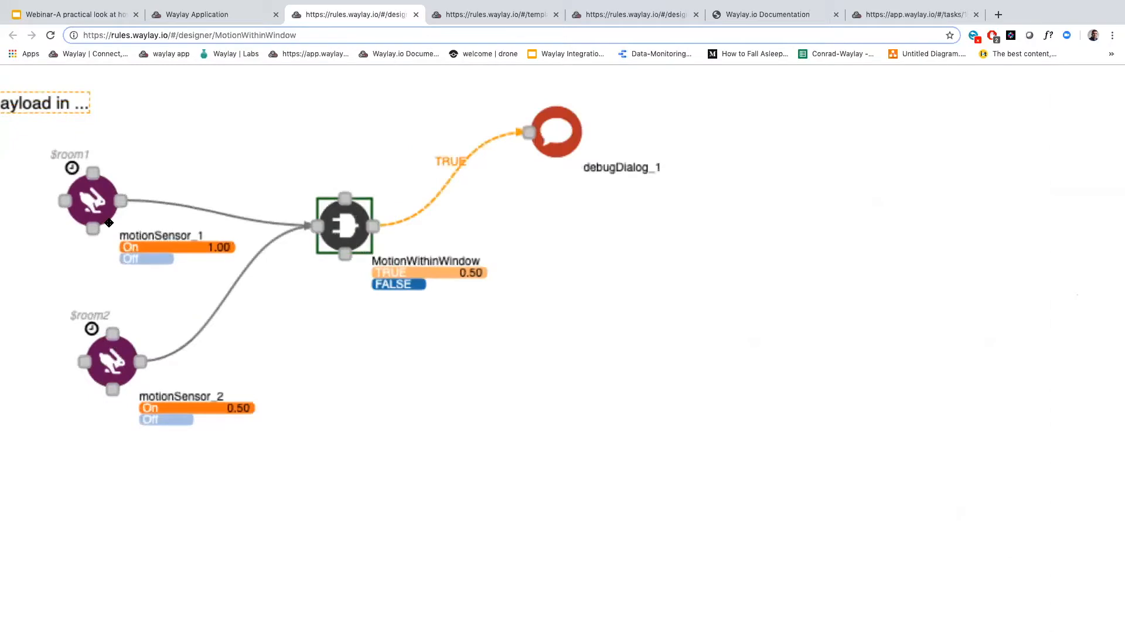
{"action": "scroll", "coordinate": [109, 223], "scroll_direction": "down", "scroll_amount": 5}
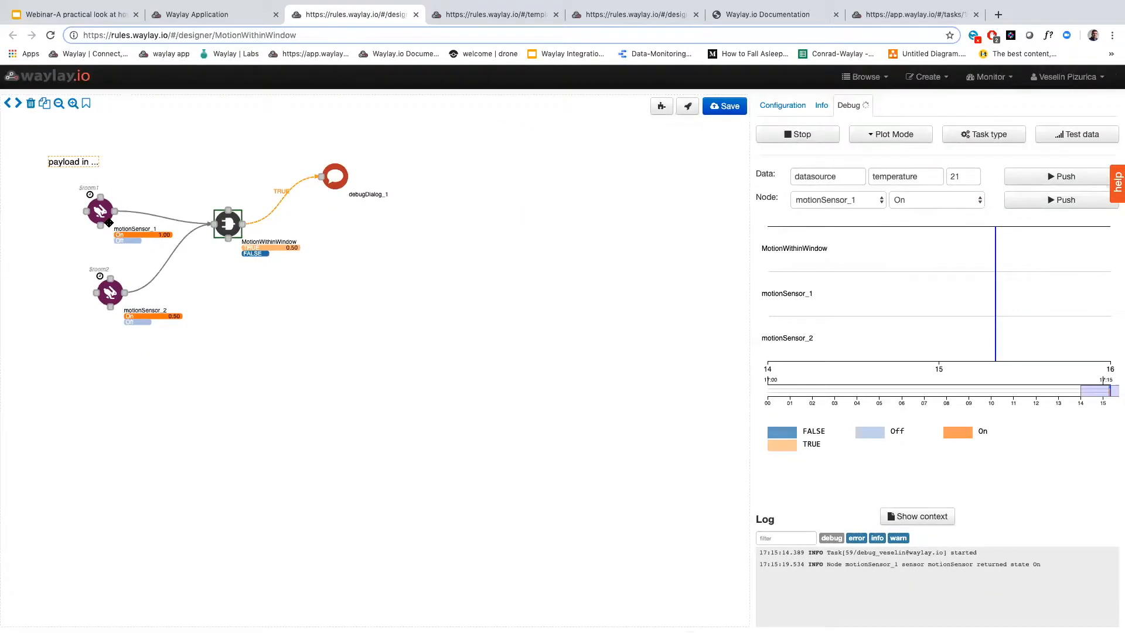
{"action": "scroll", "coordinate": [145, 233], "scroll_direction": "up", "scroll_amount": 5}
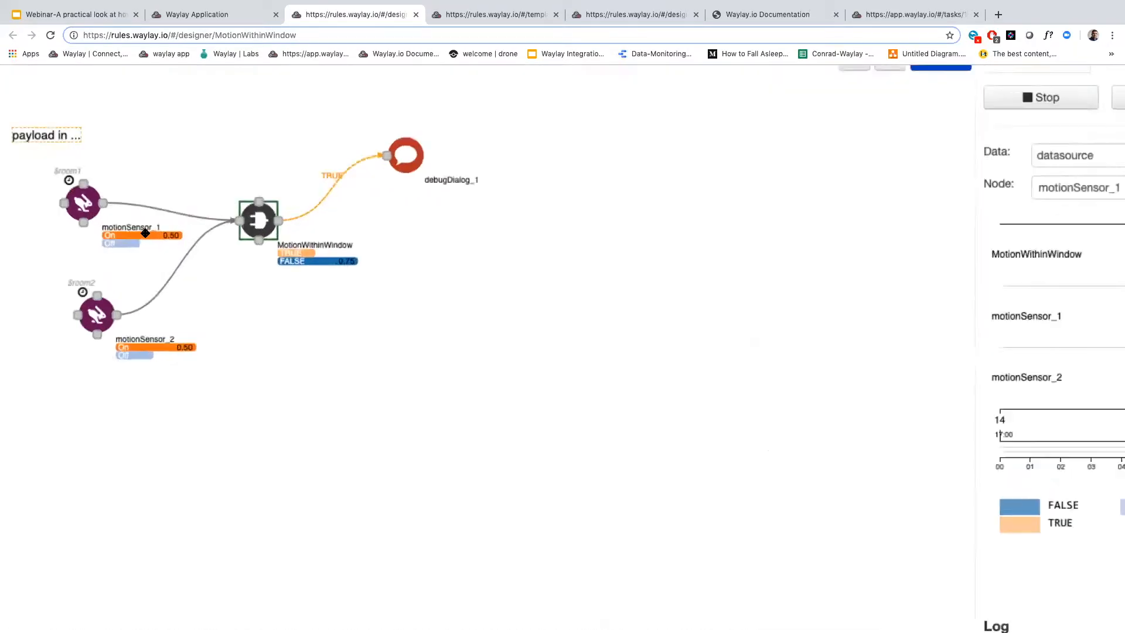
{"action": "scroll", "coordinate": [146, 233], "scroll_direction": "down", "scroll_amount": 5}
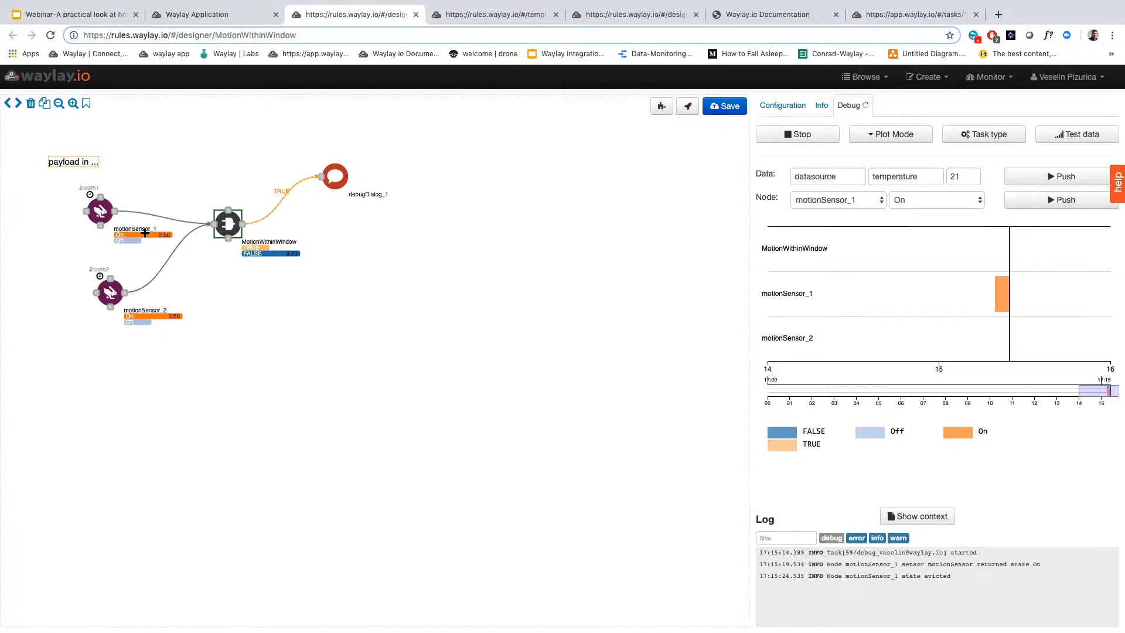
{"action": "left_click", "coordinate": [1031, 201]}
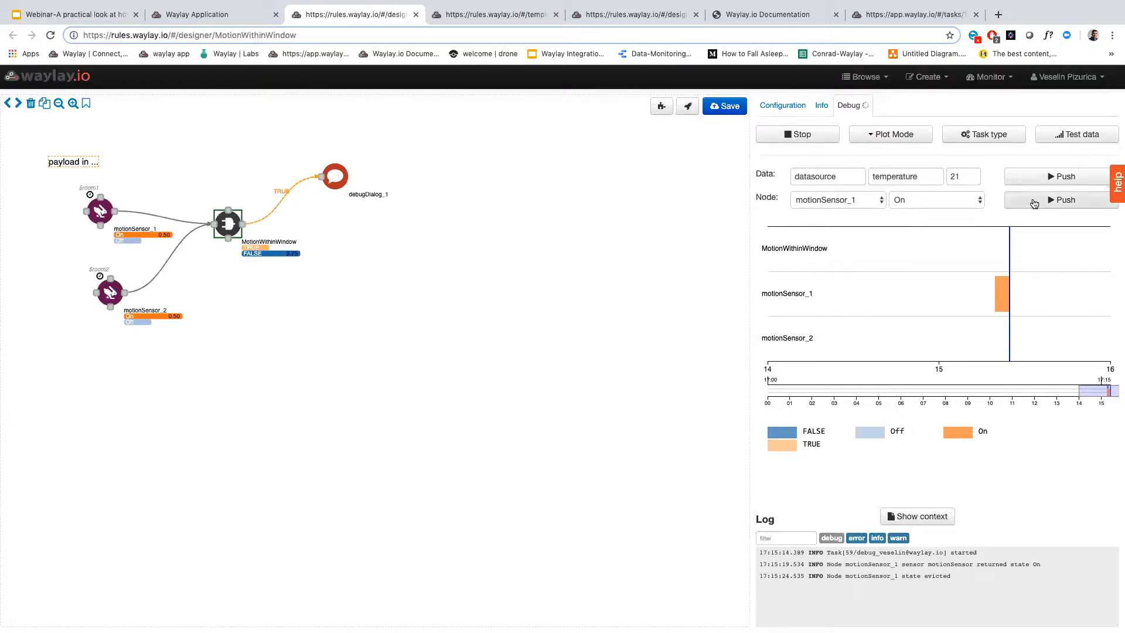
{"action": "left_click", "coordinate": [868, 202]}
{"action": "left_click", "coordinate": [882, 211]}
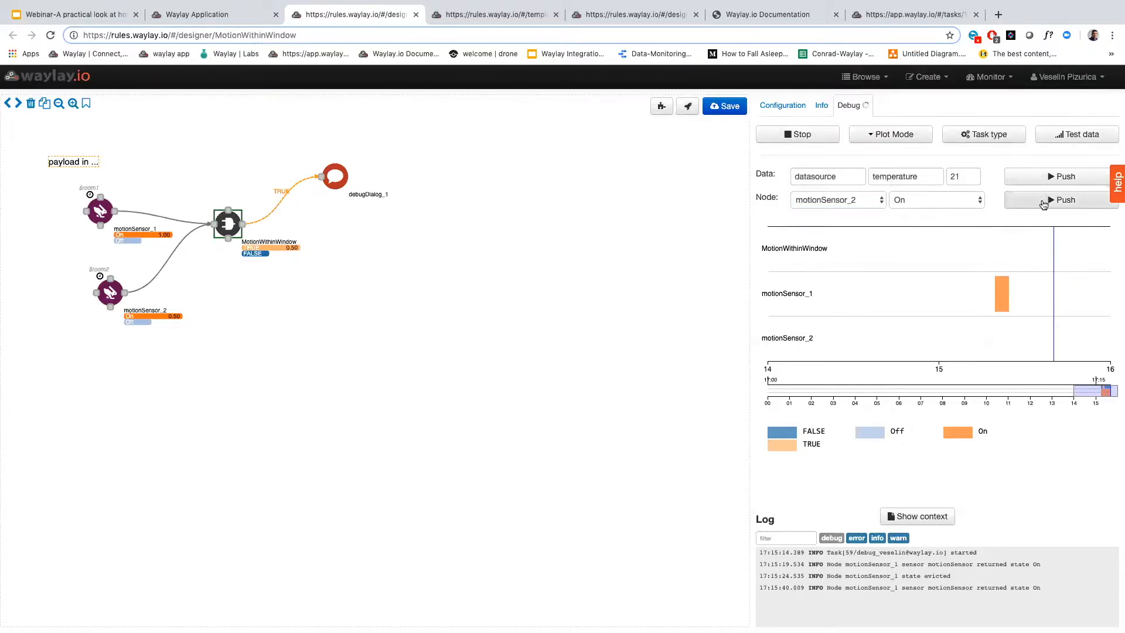
{"action": "left_click", "coordinate": [1047, 204]}
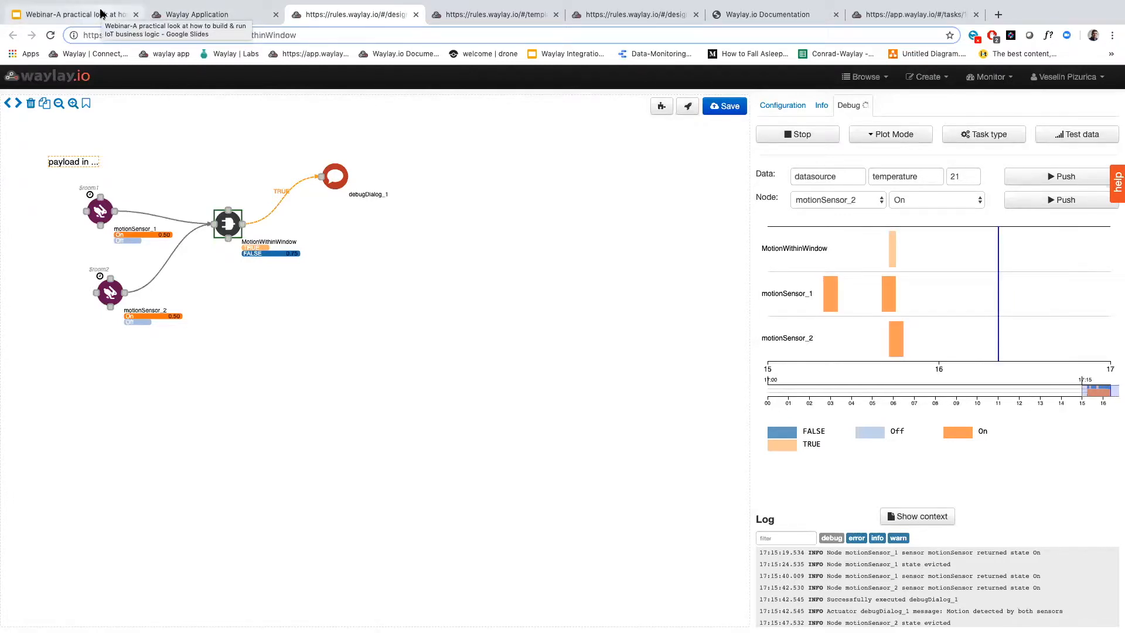
Leave the current designer and open the SequenceTest template from the template list for editing
{"action": "left_click", "coordinate": [78, 76]}
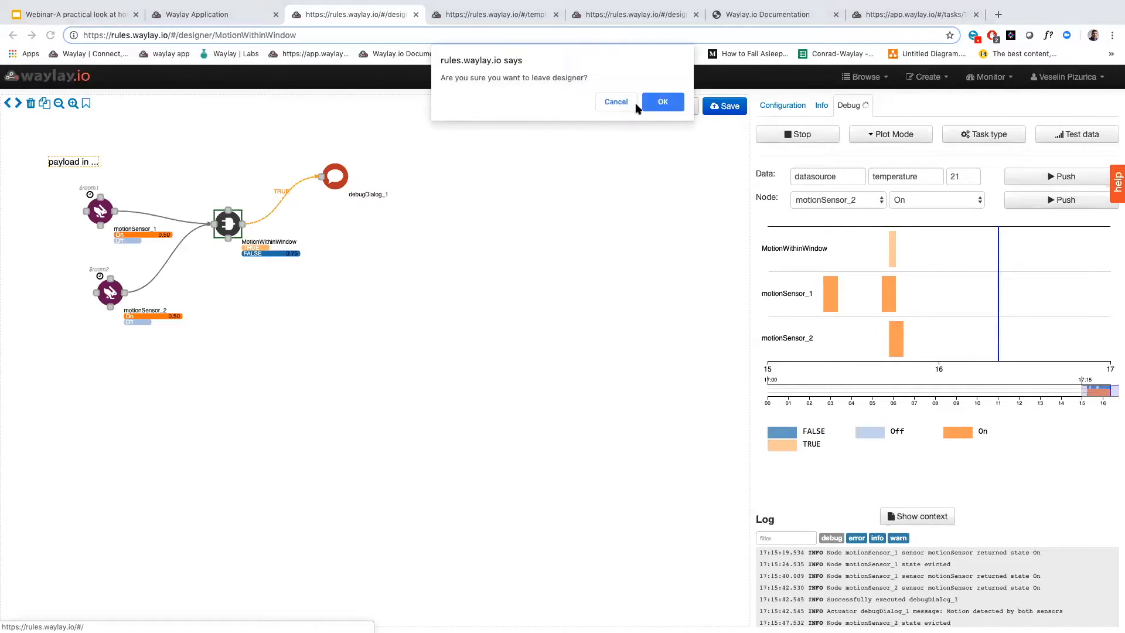
{"action": "left_click", "coordinate": [652, 104]}
{"action": "left_click", "coordinate": [384, 154]}
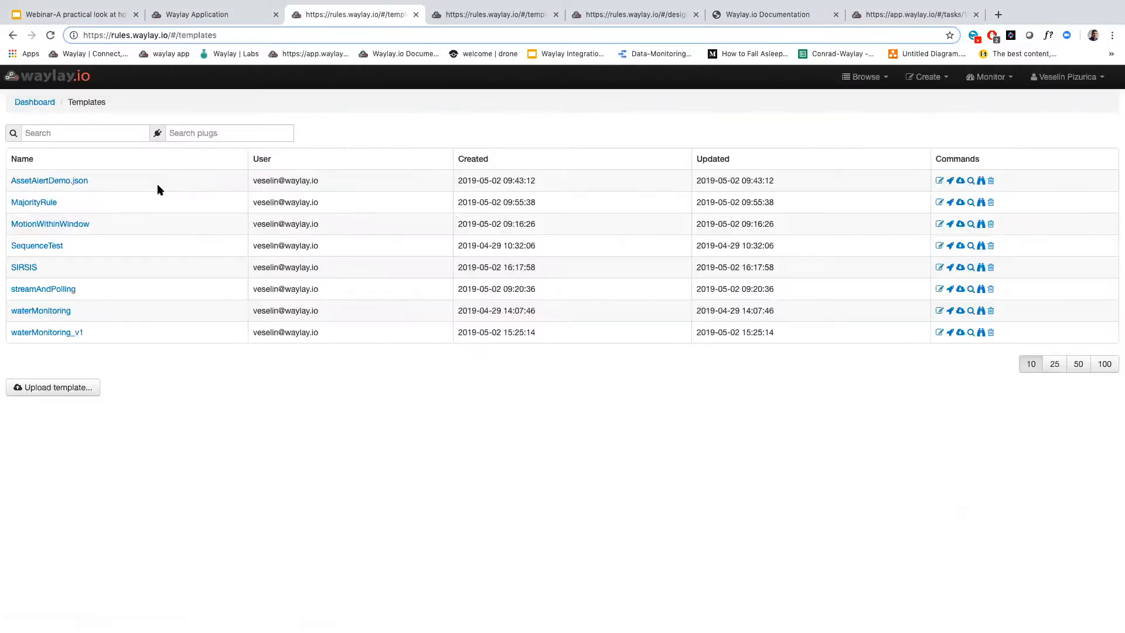
{"action": "left_click", "coordinate": [46, 245]}
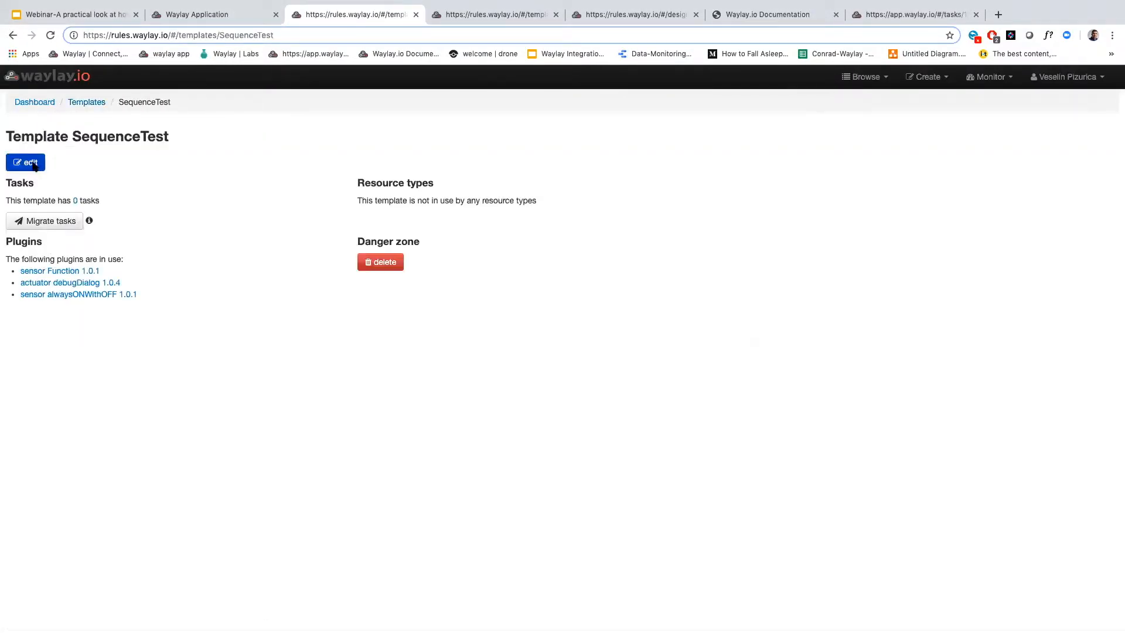
{"action": "left_click", "coordinate": [33, 167]}
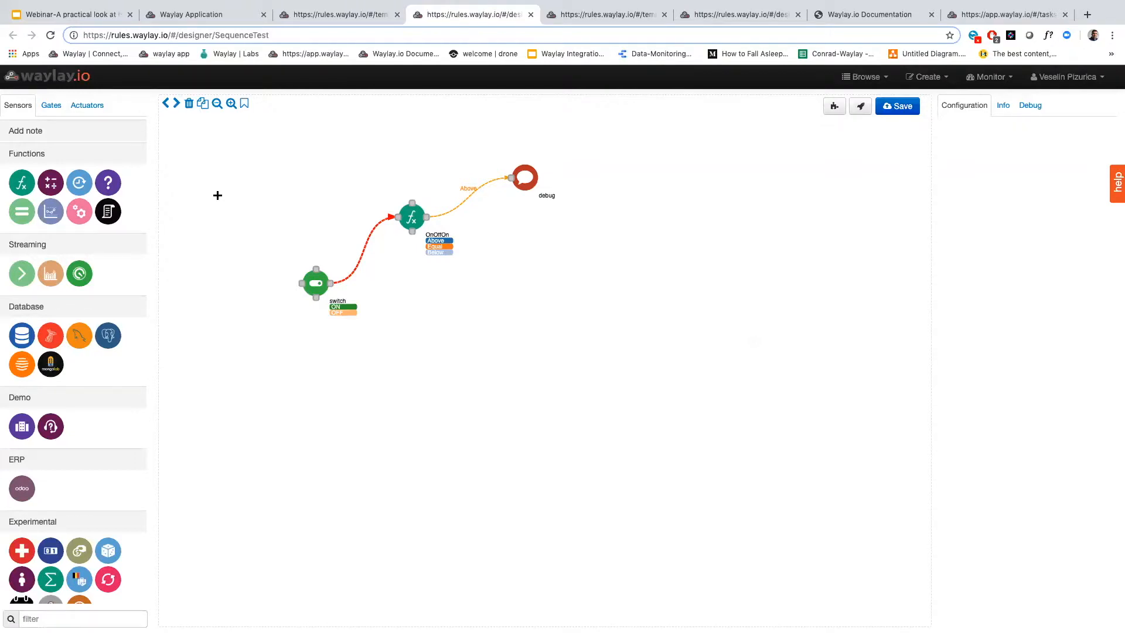
Examine the state sequence in the OnOffOn function node's formula and close it without saving
{"action": "left_click", "coordinate": [1032, 106]}
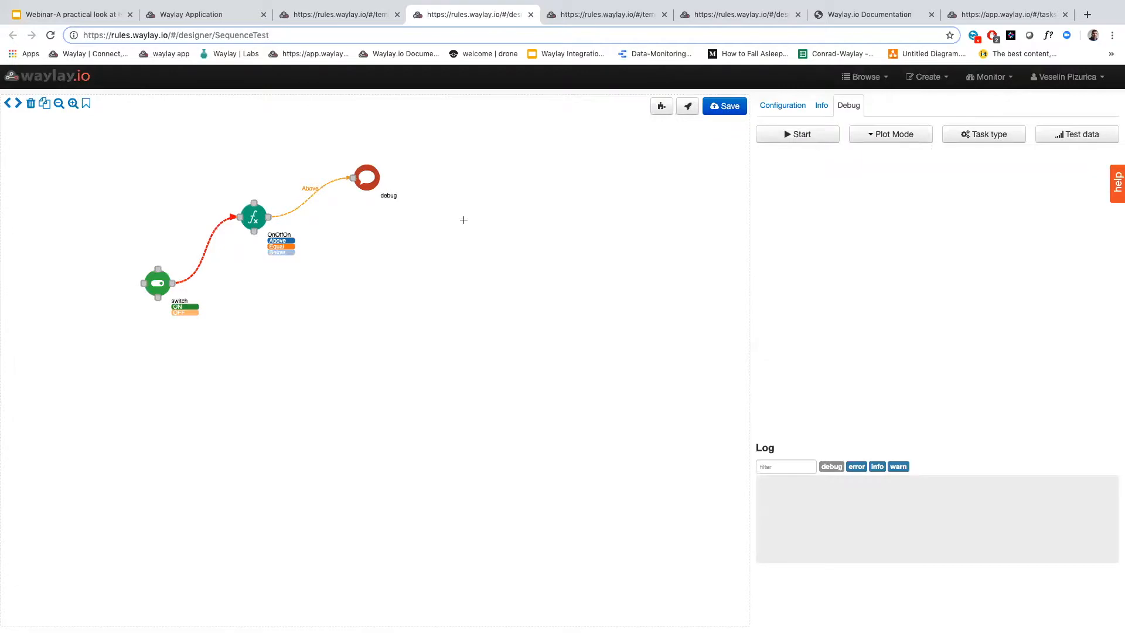
{"action": "left_click", "coordinate": [253, 217]}
{"action": "left_click", "coordinate": [1097, 231]}
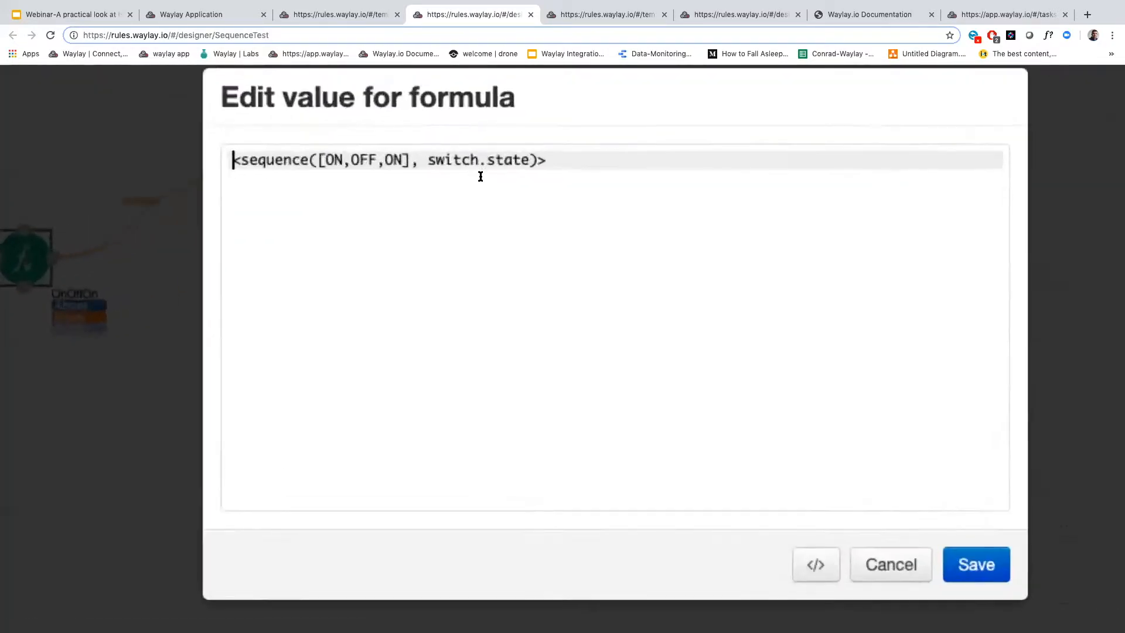
{"action": "left_click_drag", "start_coordinate": [326, 159], "coordinate": [404, 160]}
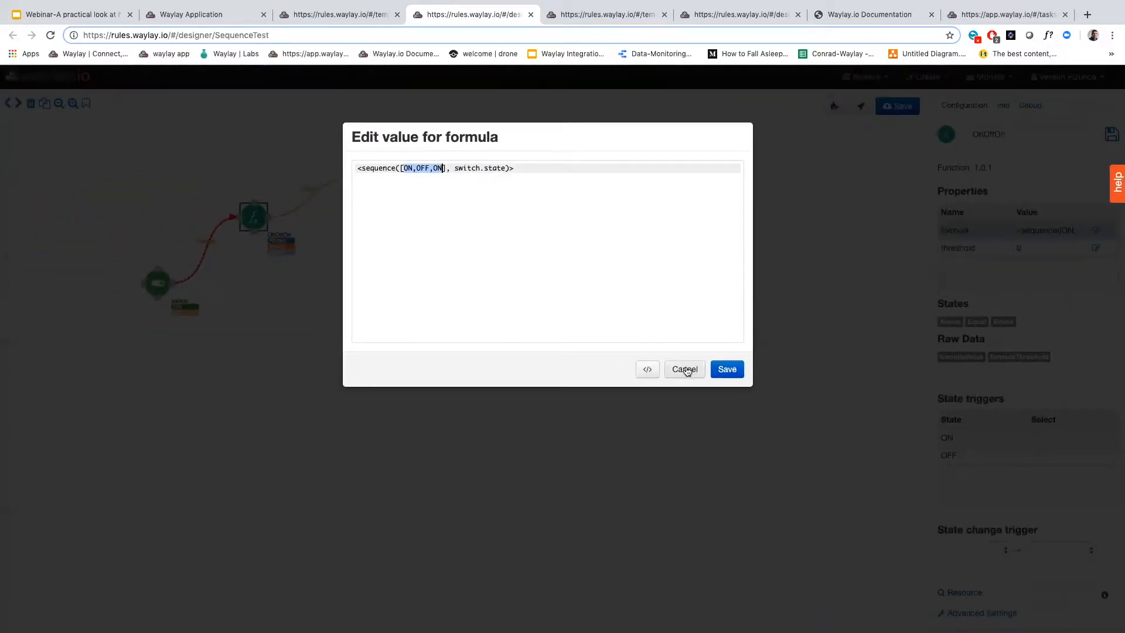
{"action": "left_click", "coordinate": [687, 371]}
Set the debug task type to reactive and start a debug run of the SequenceTest template
{"action": "left_click", "coordinate": [1030, 106]}
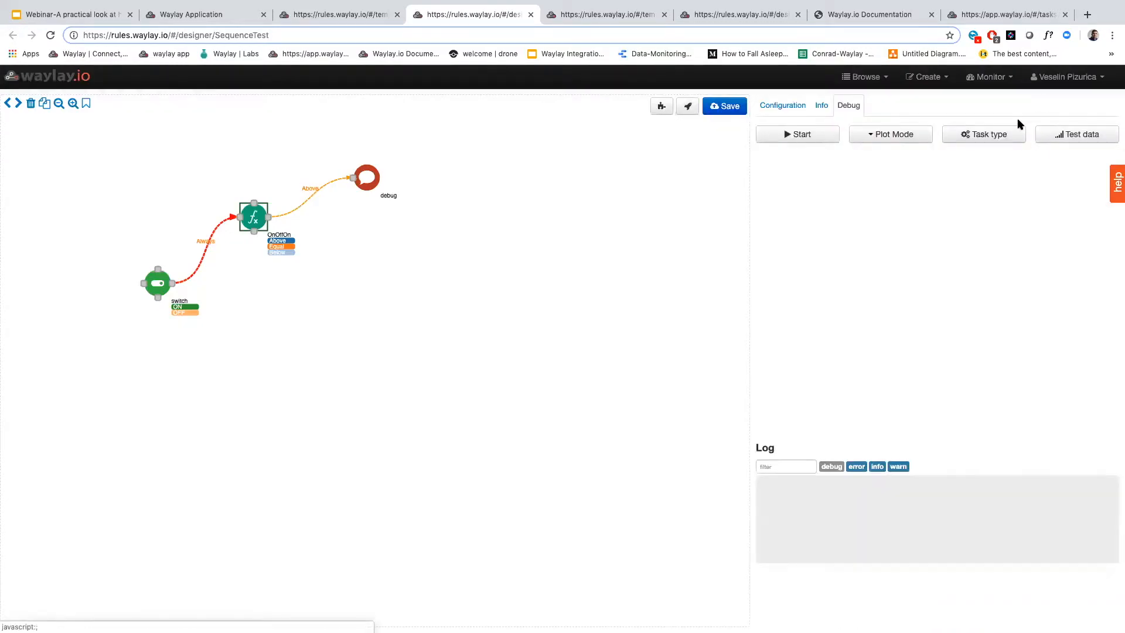
{"action": "left_click", "coordinate": [986, 134]}
{"action": "left_click", "coordinate": [934, 193]}
{"action": "left_click", "coordinate": [934, 201]}
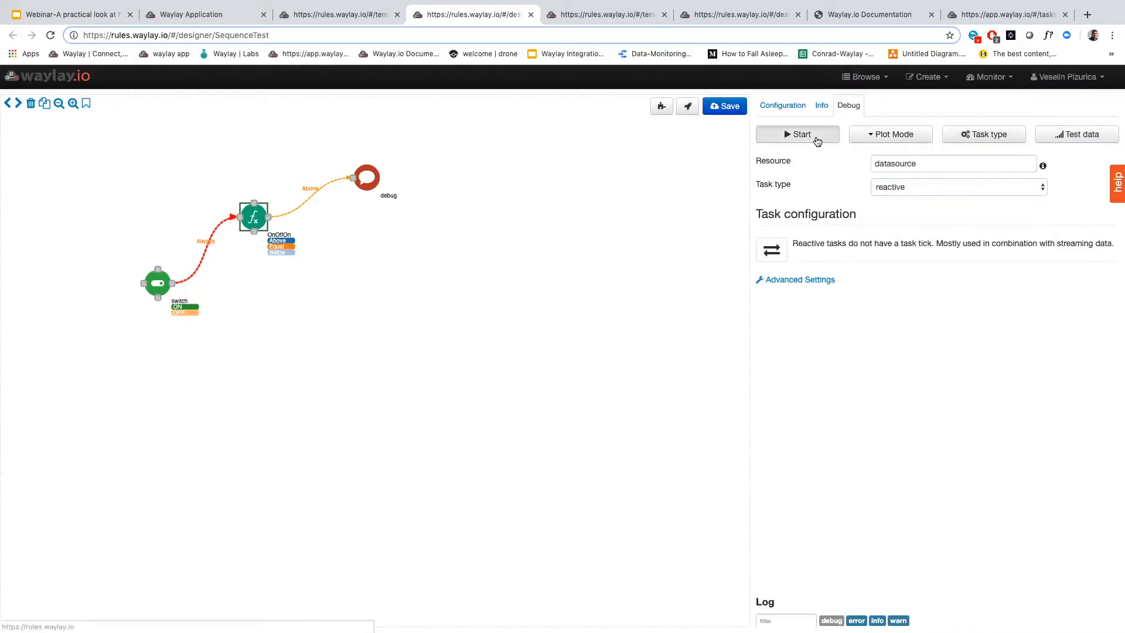
{"action": "left_click", "coordinate": [817, 138]}
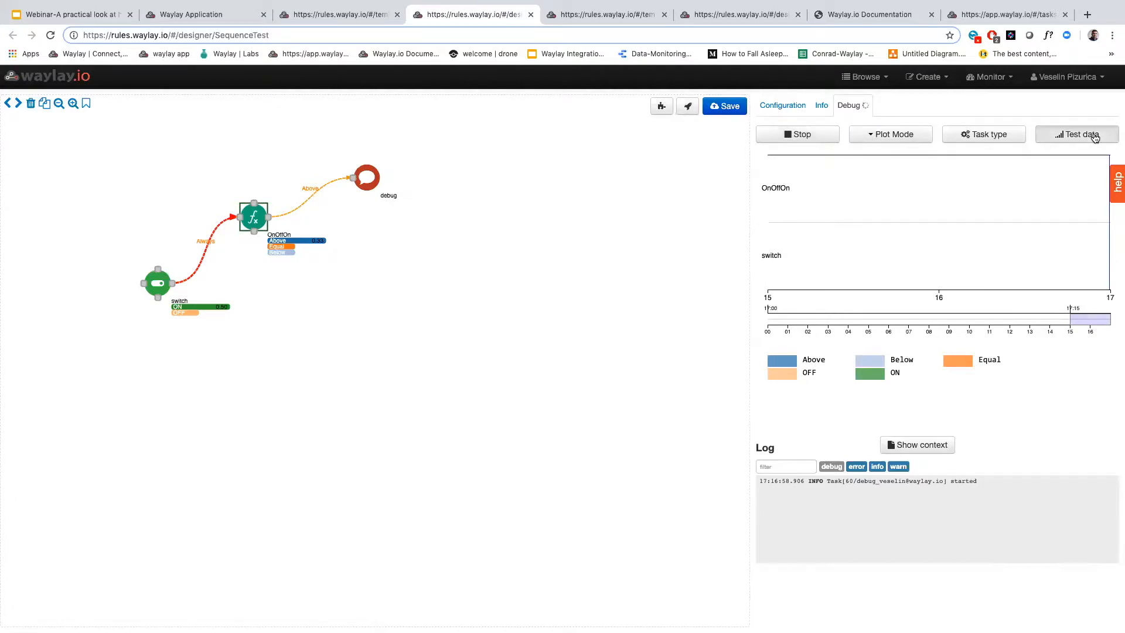
Show the test data inputs and push the state ON to the switch node several times in a row
{"action": "left_click", "coordinate": [1095, 135]}
{"action": "left_click", "coordinate": [851, 200]}
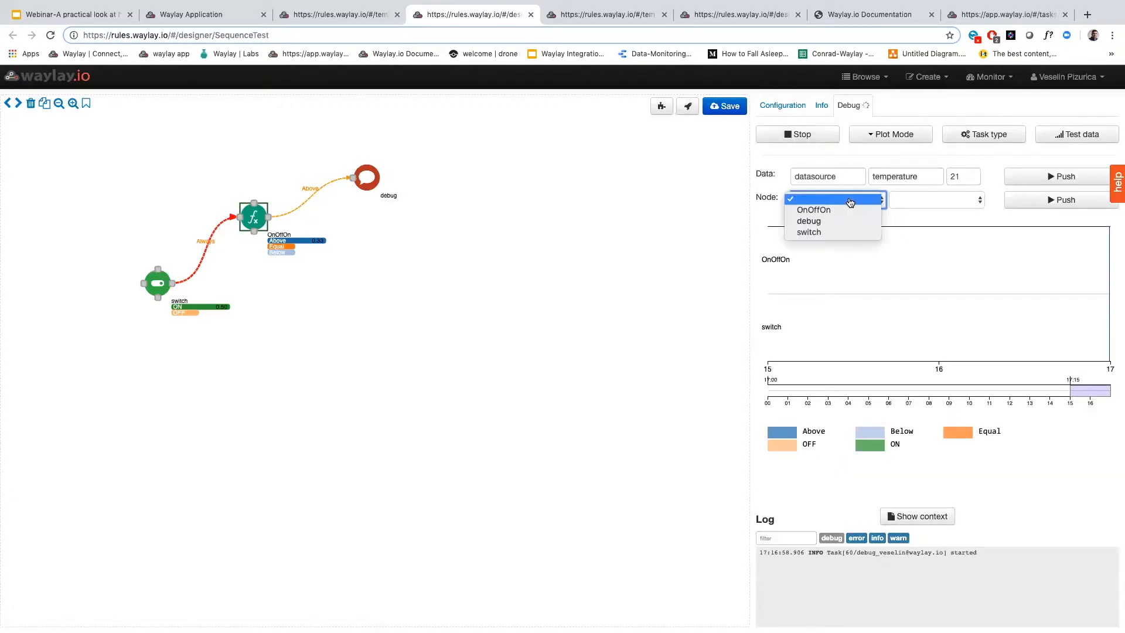
{"action": "left_click", "coordinate": [840, 233]}
{"action": "left_click", "coordinate": [929, 201]}
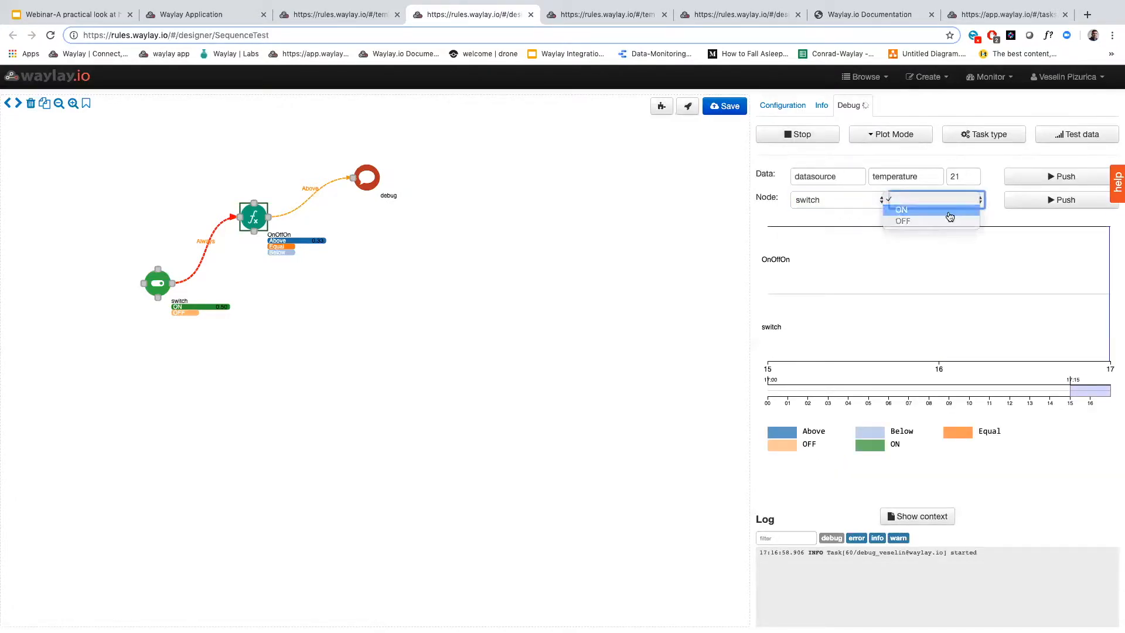
{"action": "left_click", "coordinate": [949, 212]}
{"action": "left_click", "coordinate": [1033, 203]}
{"action": "left_click", "coordinate": [1034, 205]}
{"action": "left_click", "coordinate": [1035, 207]}
{"action": "left_click", "coordinate": [1035, 207]}
{"action": "left_click", "coordinate": [1035, 207]}
{"action": "left_click", "coordinate": [1035, 207]}
{"action": "left_click", "coordinate": [1034, 206]}
{"action": "left_click", "coordinate": [1034, 207]}
{"action": "left_click", "coordinate": [1035, 207]}
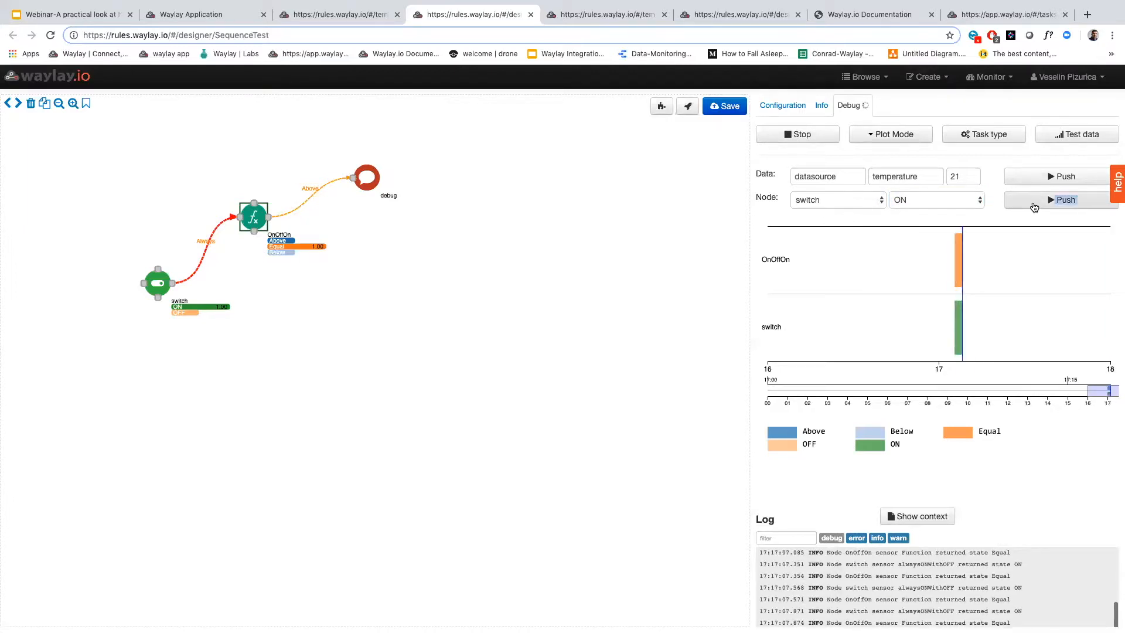
Push OFF and then ON to the switch node, and clear the resulting debug notification
{"action": "left_click", "coordinate": [926, 202]}
{"action": "left_click", "coordinate": [929, 211]}
{"action": "left_click", "coordinate": [1049, 209]}
{"action": "left_click", "coordinate": [964, 201]}
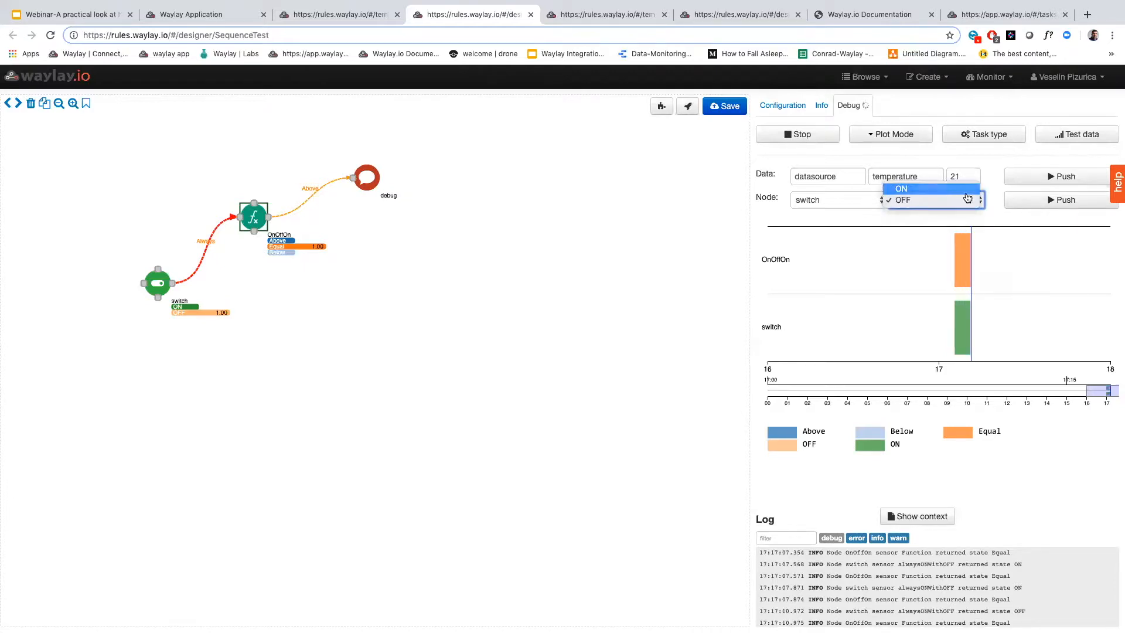
{"action": "left_click", "coordinate": [966, 192]}
{"action": "left_click", "coordinate": [1037, 205]}
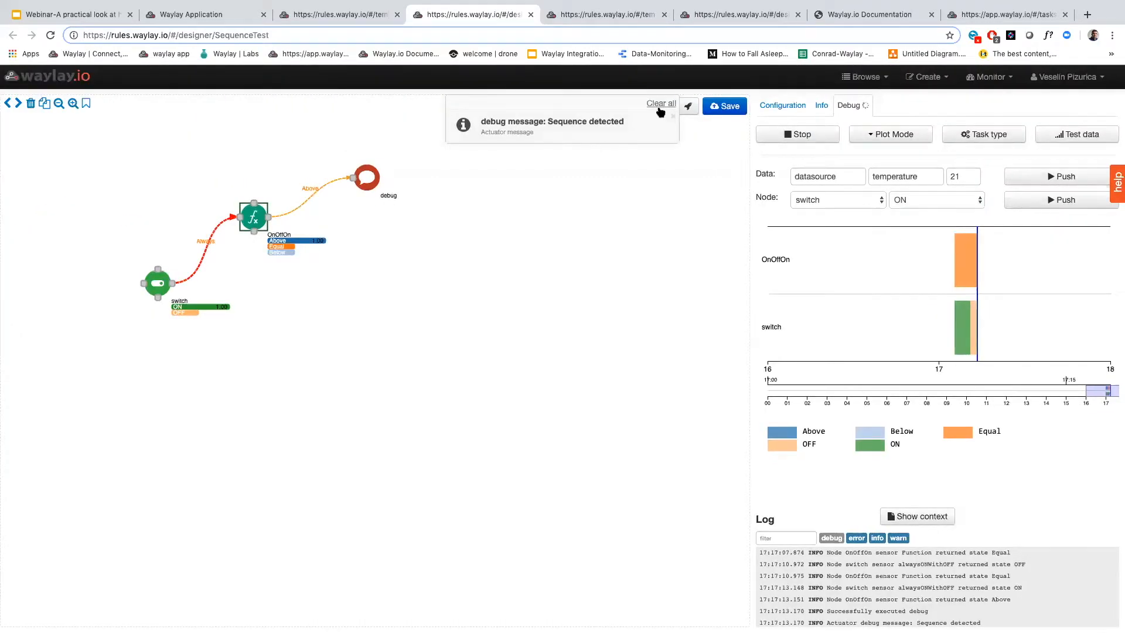
{"action": "left_click", "coordinate": [659, 108]}
Insert a second OFF before the last ON in the OnOffOn node's sequence formula and save the formula
{"action": "left_click", "coordinate": [253, 217]}
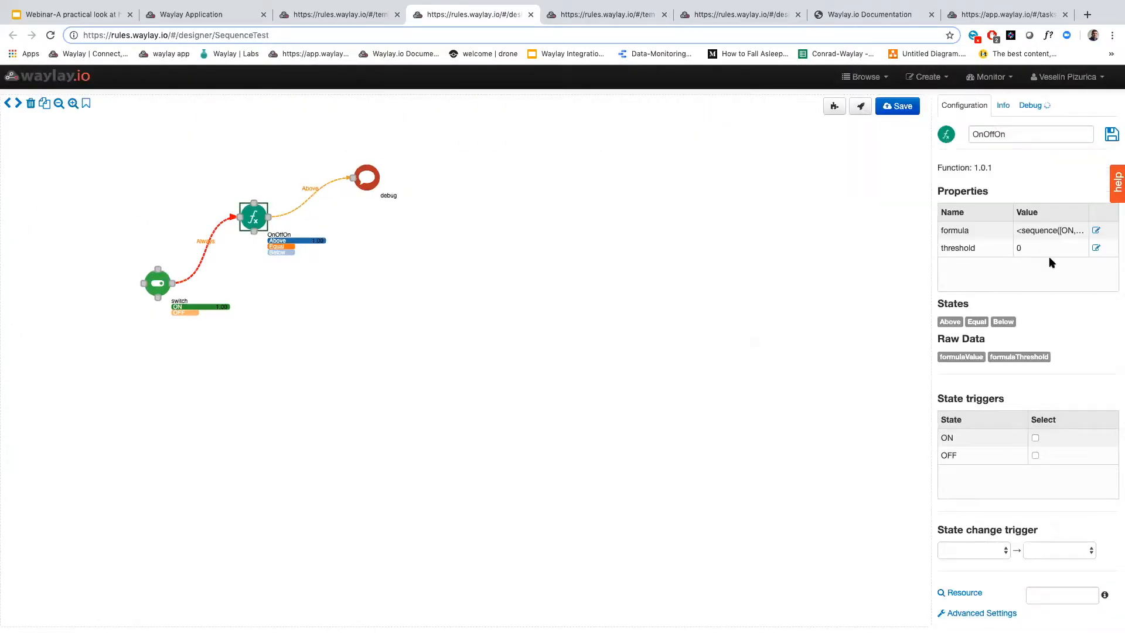
{"action": "left_click", "coordinate": [1096, 231]}
{"action": "left_click", "coordinate": [442, 168]}
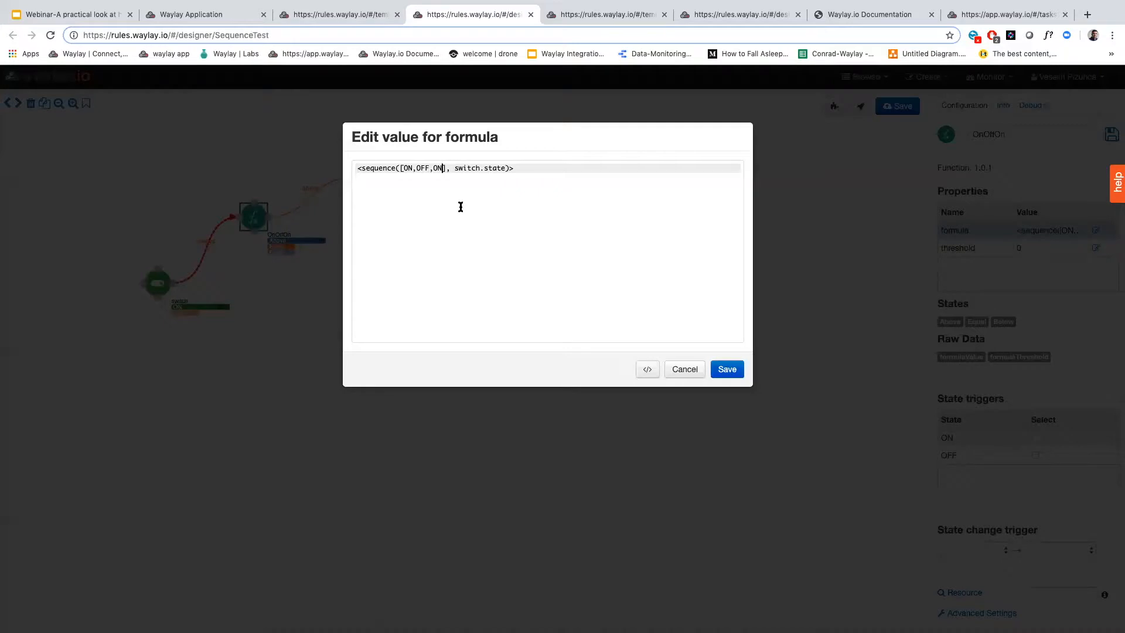
{"action": "type", "text": ", I"}
{"action": "key", "text": "BackSpace"}
{"action": "key", "text": "BackSpace"}
{"action": "key", "text": "Left"}
{"action": "key", "text": "Left"}
{"action": "key", "text": "Left"}
{"action": "type", "text": "OFF,"}
{"action": "key", "text": "BackSpace"}
{"action": "left_click", "coordinate": [728, 370]}
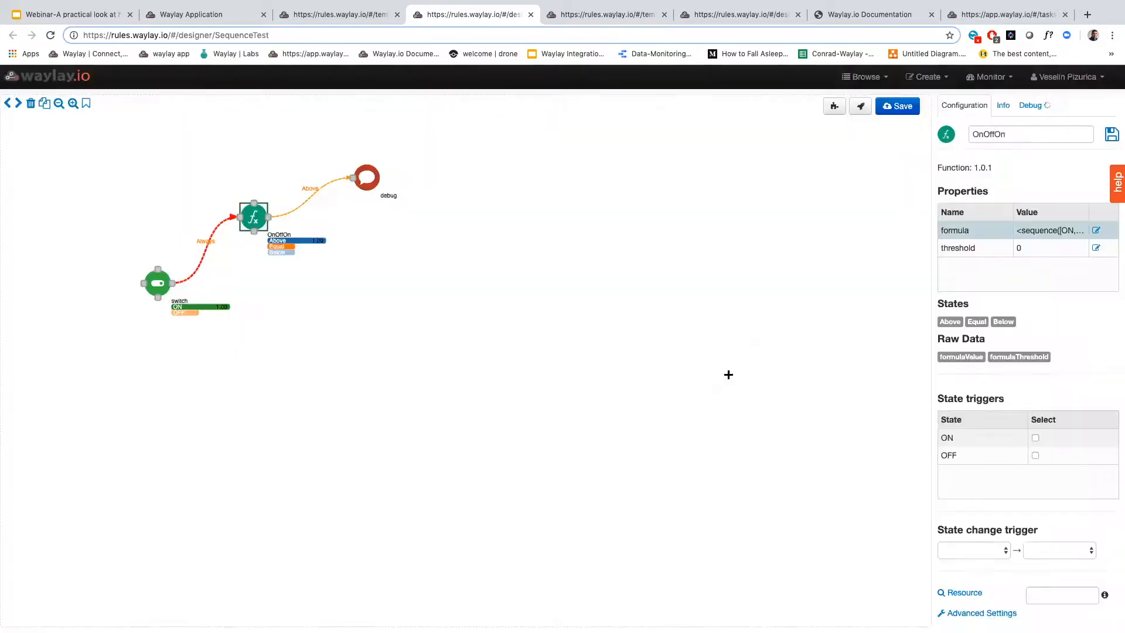
Start a new debug run and push the states ON, OFF, OFF and ON to the switch node in that order
{"action": "left_click", "coordinate": [1030, 106]}
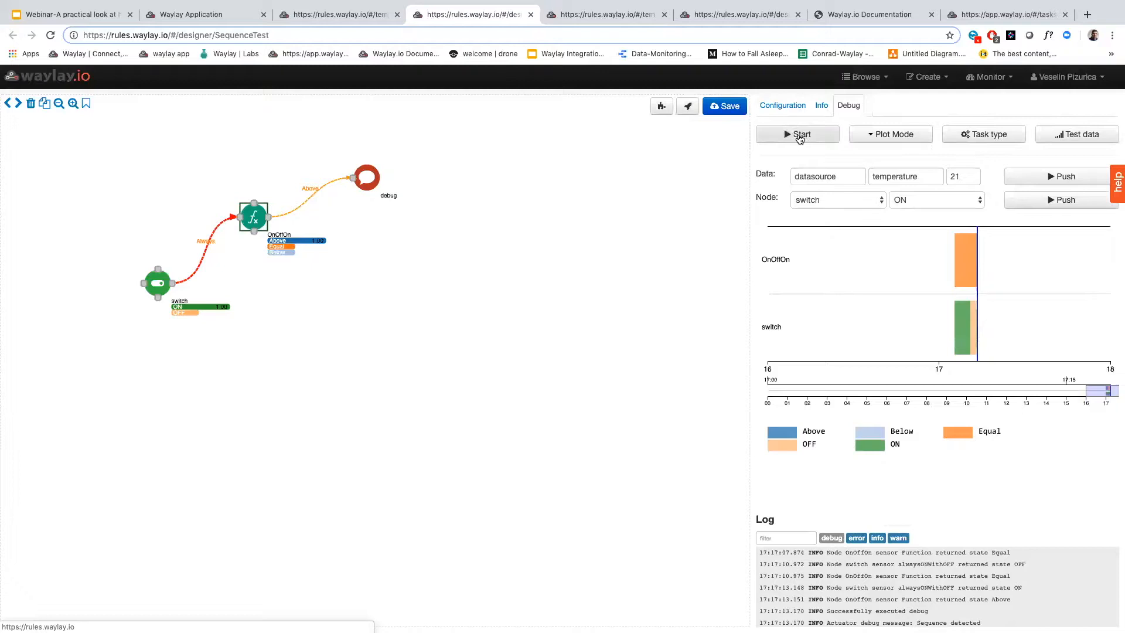
{"action": "left_click", "coordinate": [1040, 201]}
{"action": "left_click", "coordinate": [955, 201]}
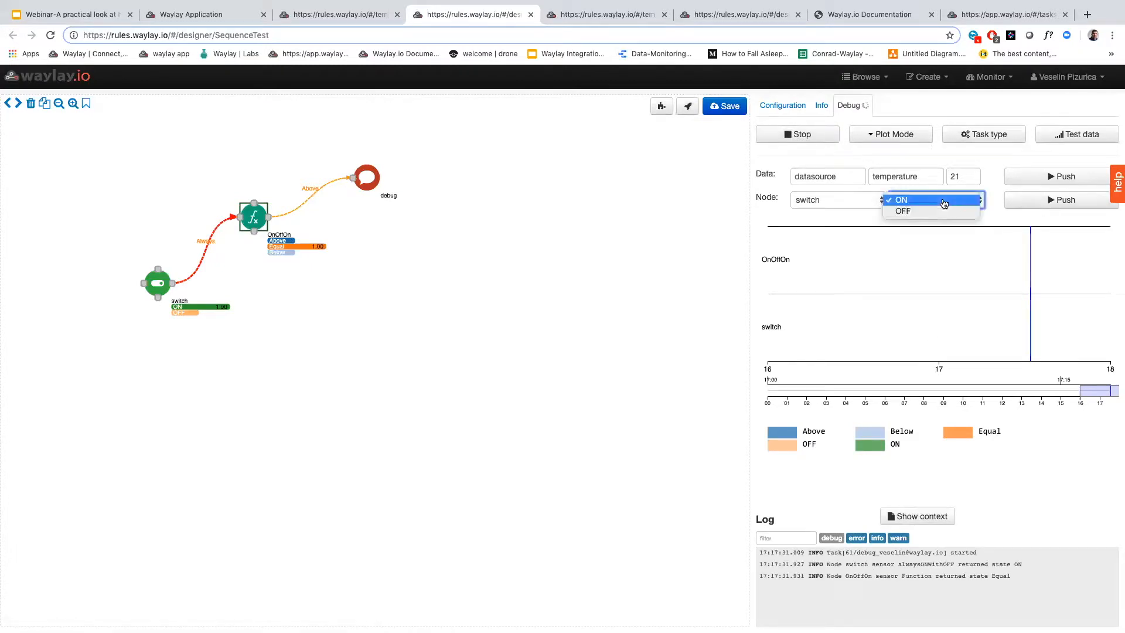
{"action": "left_click", "coordinate": [939, 212]}
{"action": "left_click", "coordinate": [1035, 201]}
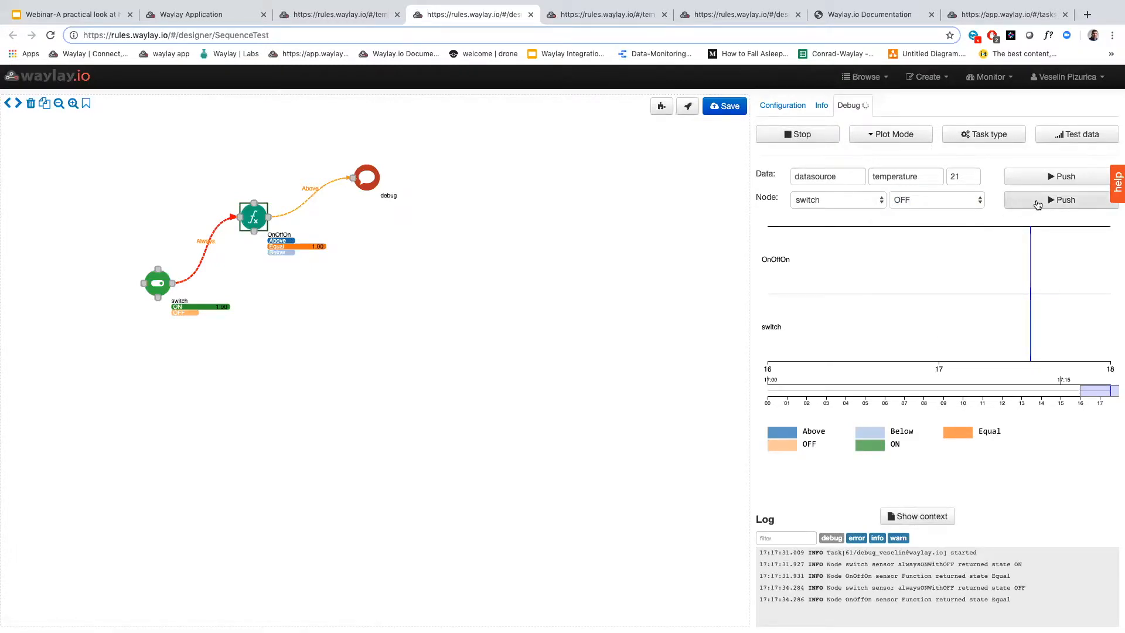
{"action": "left_click", "coordinate": [1035, 200]}
{"action": "left_click", "coordinate": [950, 201]}
{"action": "left_click", "coordinate": [946, 189]}
{"action": "left_click", "coordinate": [1050, 203]}
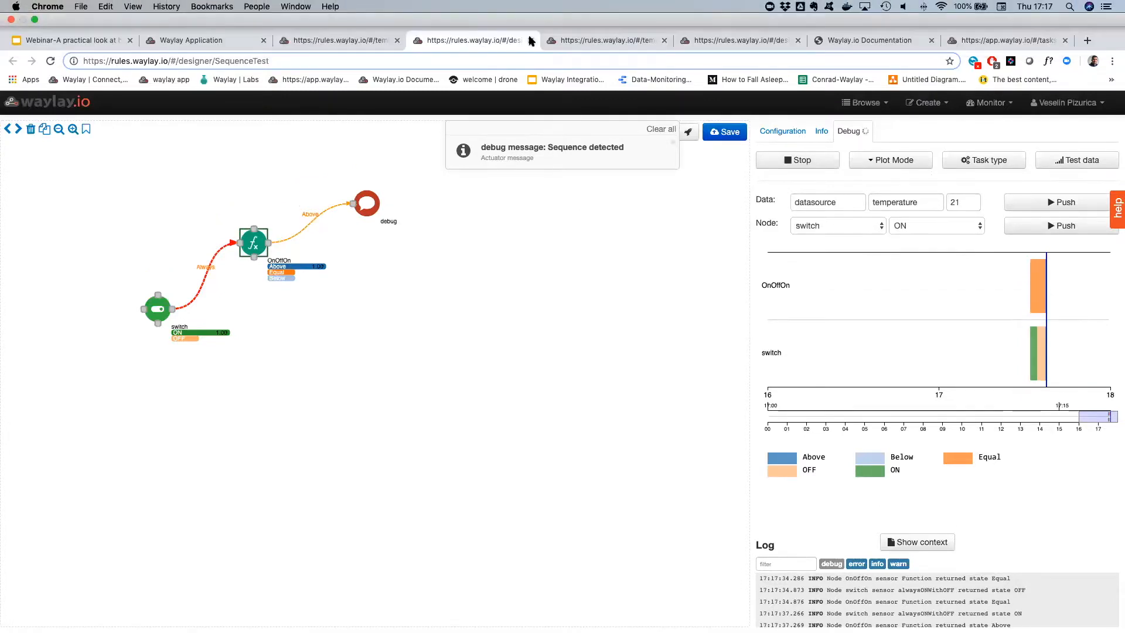
Close both SequenceTest tabs and return to the webinar slide deck
{"action": "left_click", "coordinate": [531, 40]}
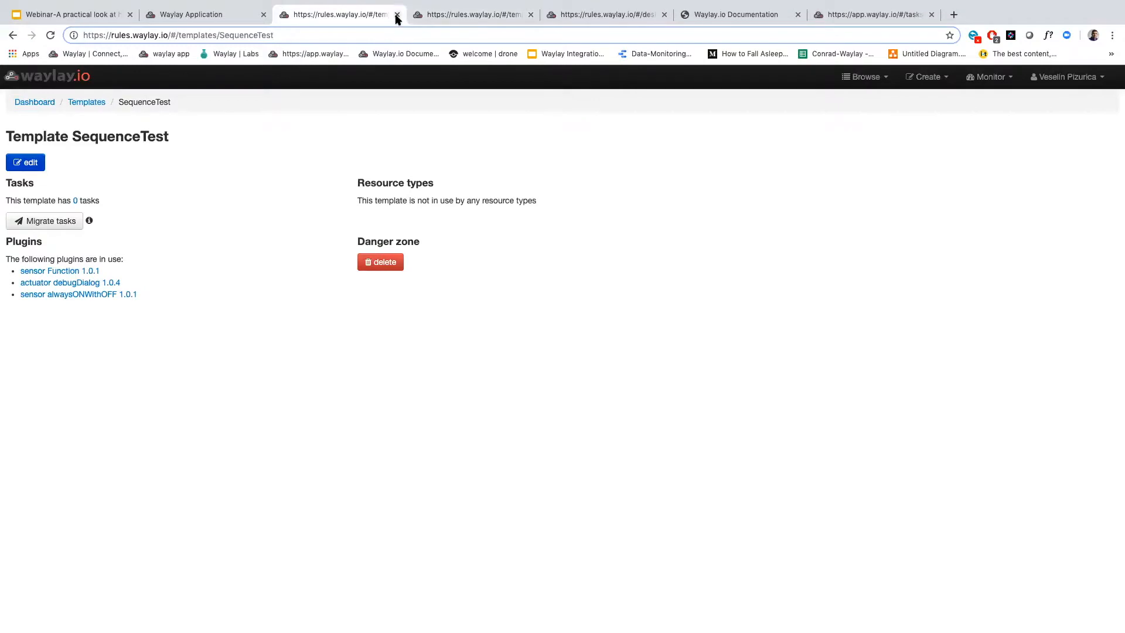
{"action": "left_click", "coordinate": [397, 15]}
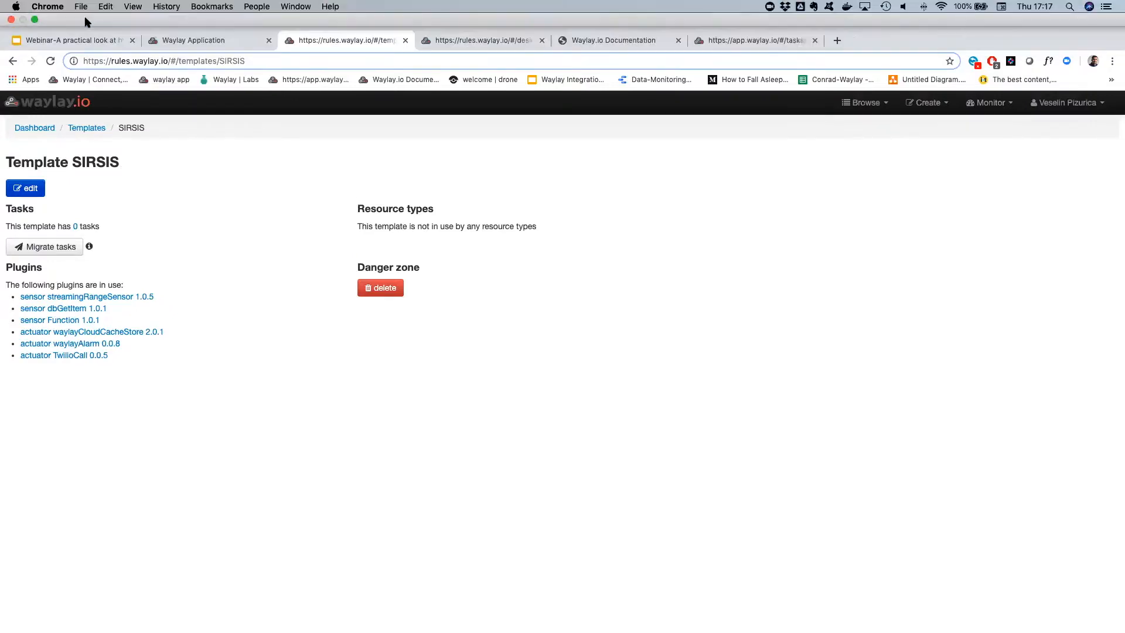
{"action": "left_click", "coordinate": [82, 40]}
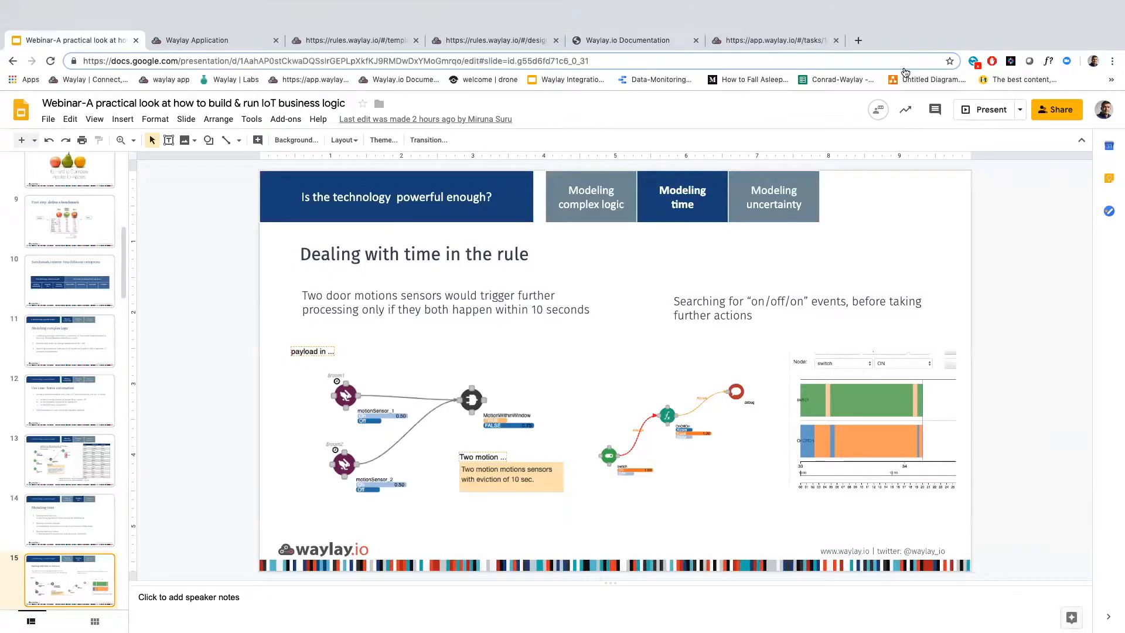
Present the deck full screen, advance to the "Synch and asynch events in the rule" slide and exit the presentation
{"action": "left_click", "coordinate": [982, 86]}
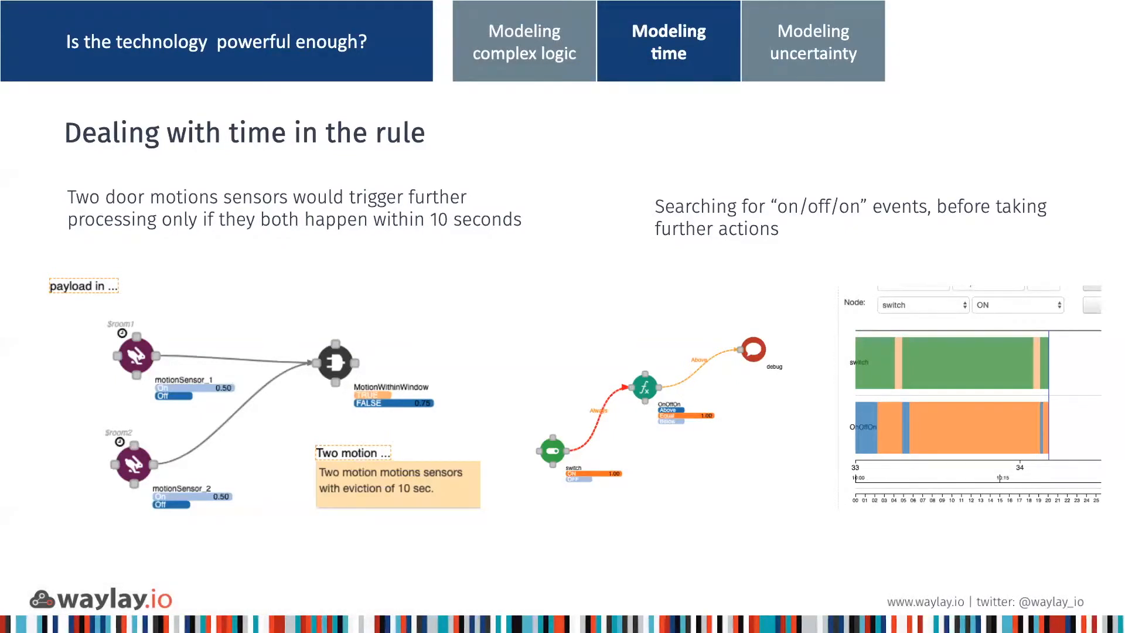
{"action": "key", "text": "Right"}
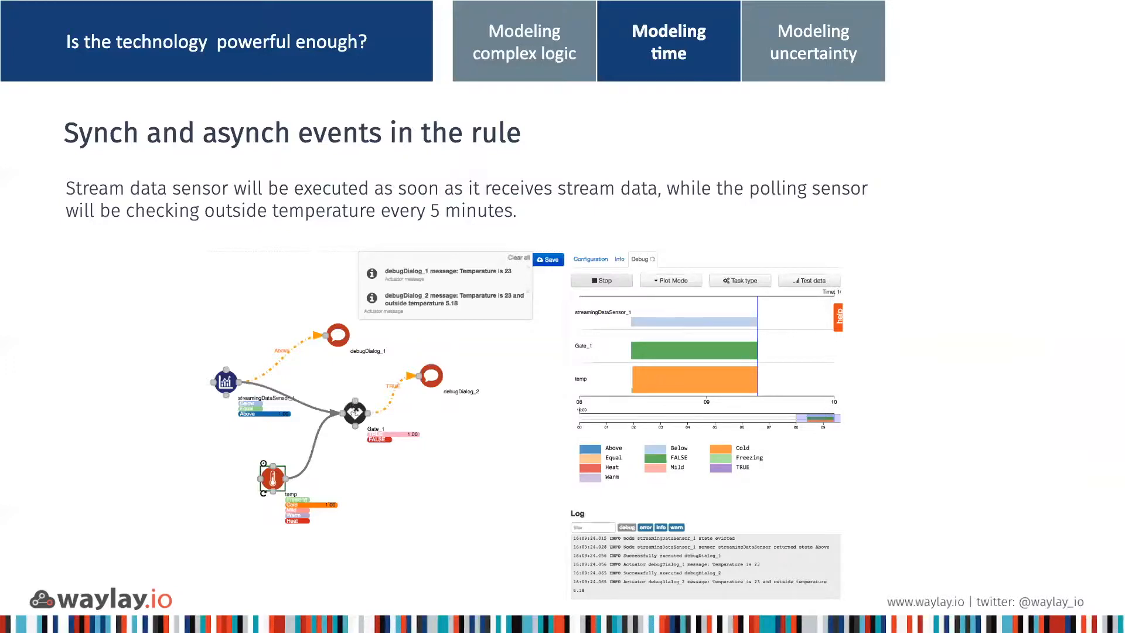
{"action": "key", "text": "Escape"}
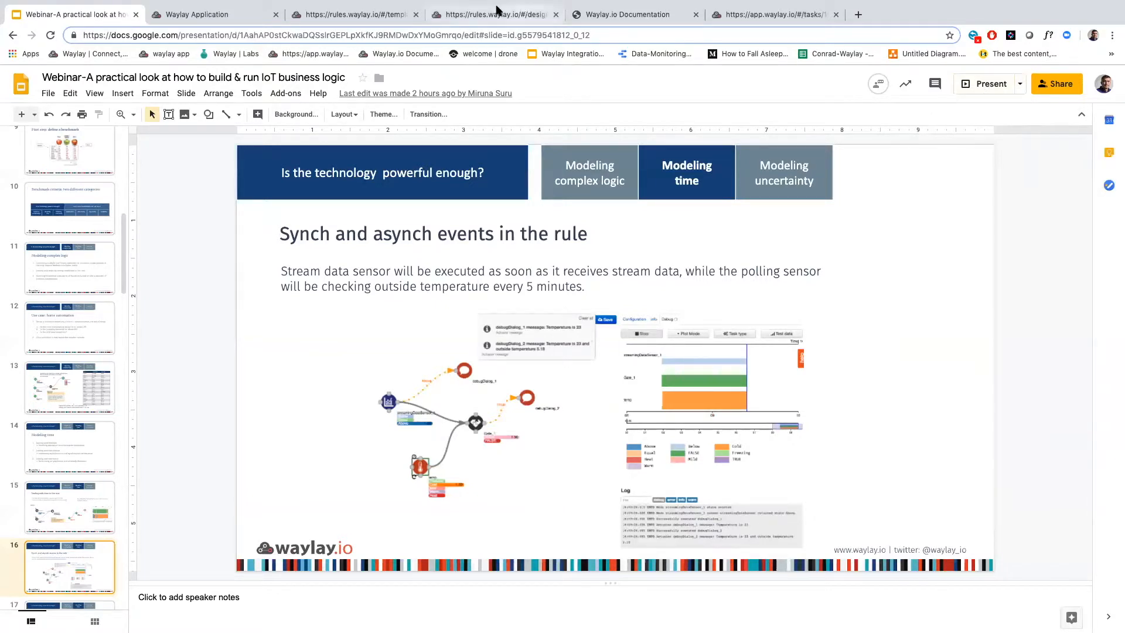
Switch to the SIRSIS template tab and open a blank designer canvas from the Waylay dashboard
{"action": "left_click", "coordinate": [366, 17]}
{"action": "left_click", "coordinate": [68, 81]}
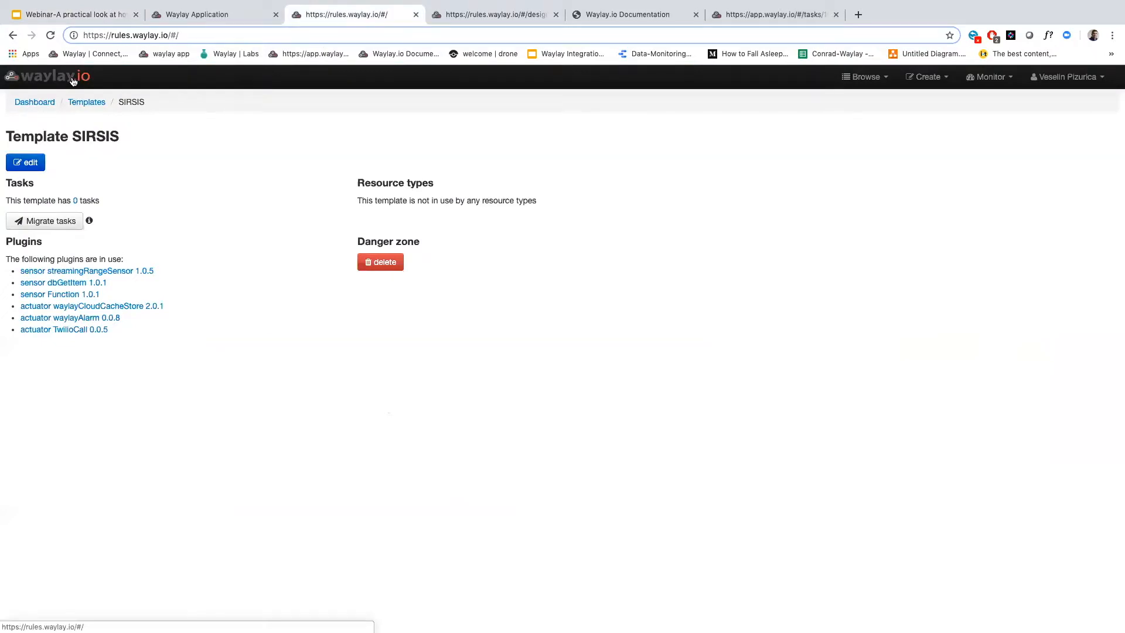
{"action": "left_click", "coordinate": [120, 139]}
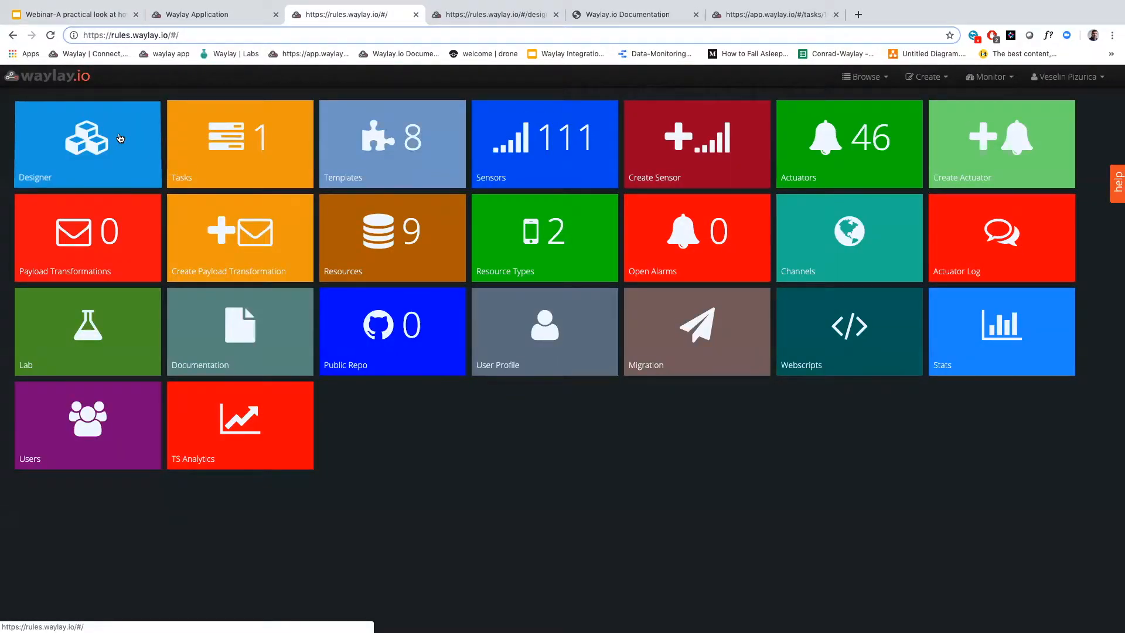
{"action": "left_click", "coordinate": [108, 144]}
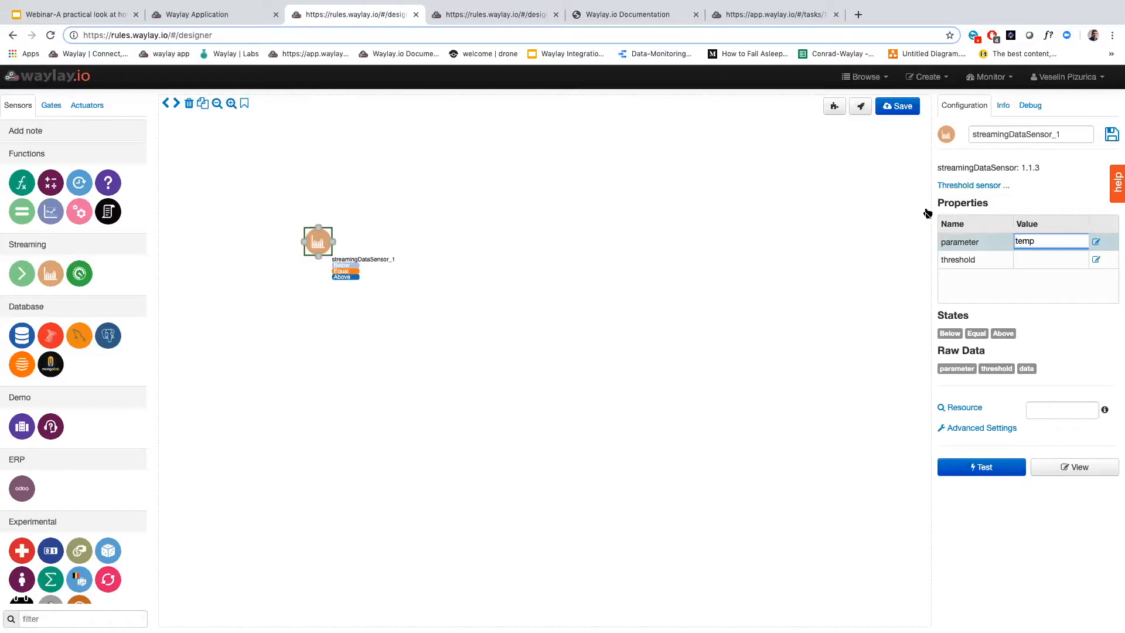
Add a streamingDataSensor node with parameter temperature, threshold 21 and resource $
{"action": "type", "text": "emperature"}
{"action": "left_click", "coordinate": [1058, 259]}
{"action": "type", "text": "21"}
{"action": "left_click", "coordinate": [1059, 408]}
{"action": "type", "text": "$"}
Find the currentWeather sensor, place it below the streaming data sensor and set its city to Gent
{"action": "scroll", "coordinate": [44, 473], "scroll_direction": "down", "scroll_amount": 5}
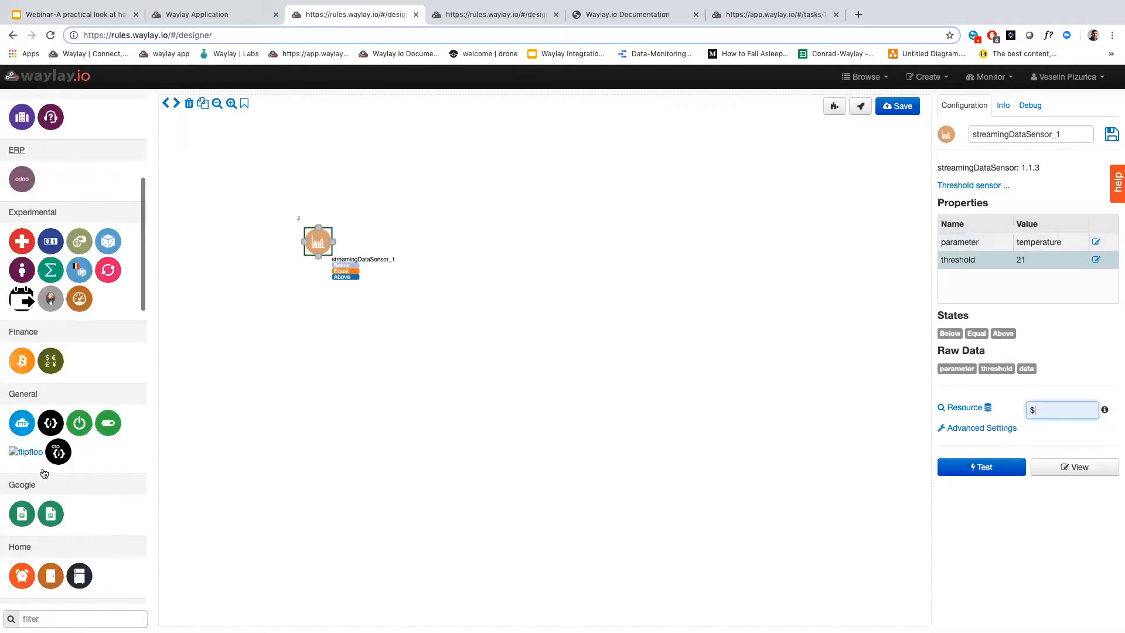
{"action": "scroll", "coordinate": [43, 510], "scroll_direction": "down", "scroll_amount": 3}
{"action": "scroll", "coordinate": [37, 612], "scroll_direction": "down", "scroll_amount": 1}
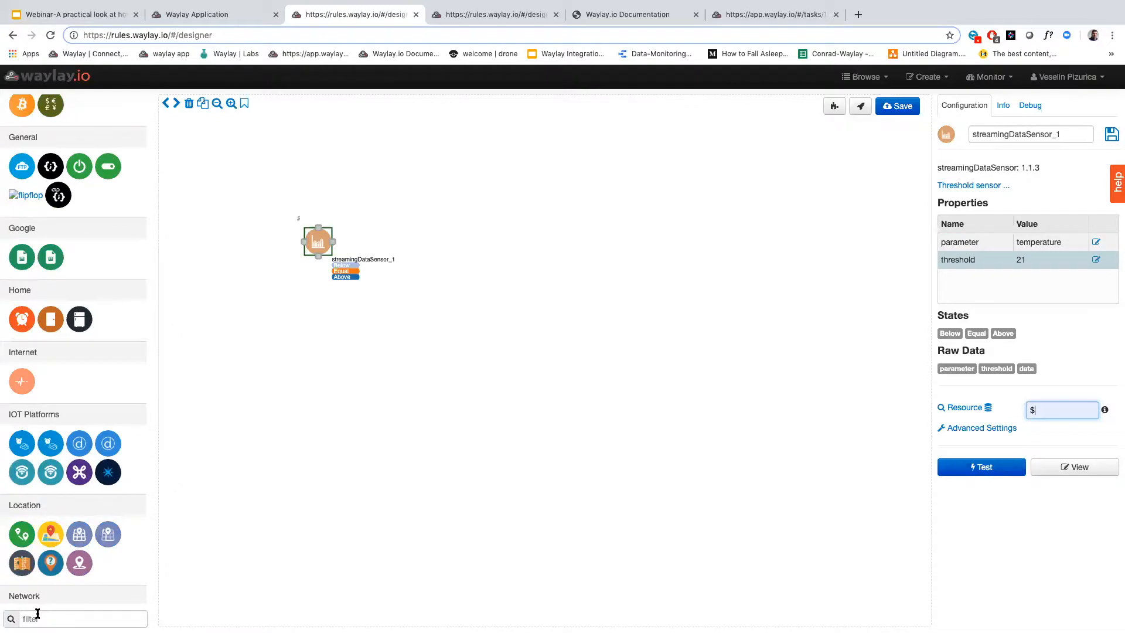
{"action": "left_click", "coordinate": [38, 618]}
{"action": "type", "text": "currentW"}
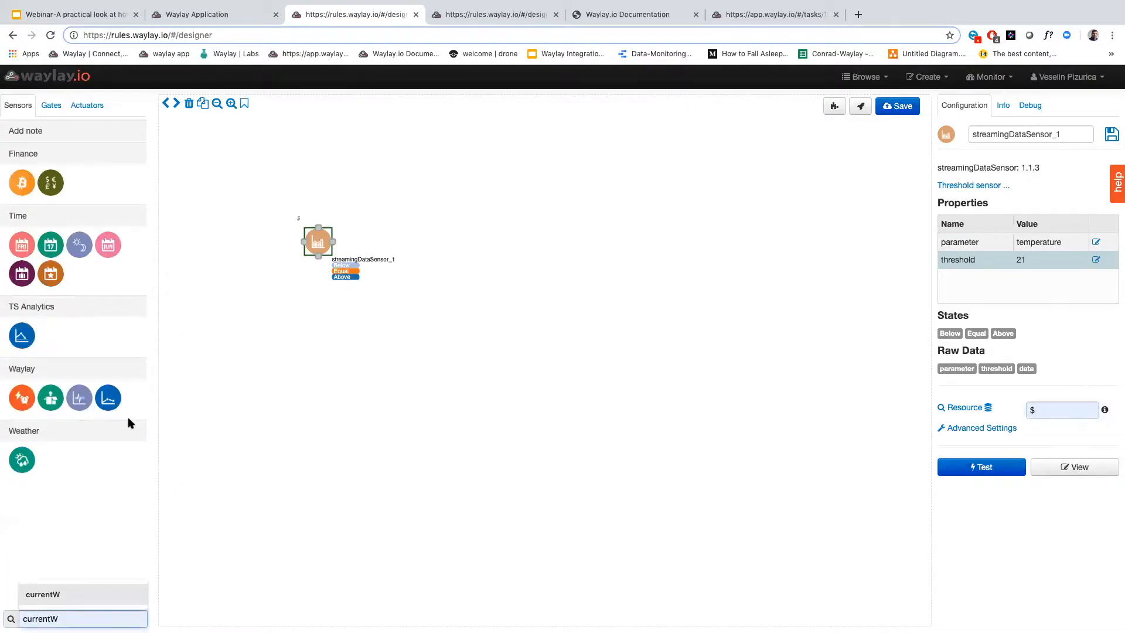
{"action": "left_click_drag", "start_coordinate": [28, 453], "coordinate": [330, 367]}
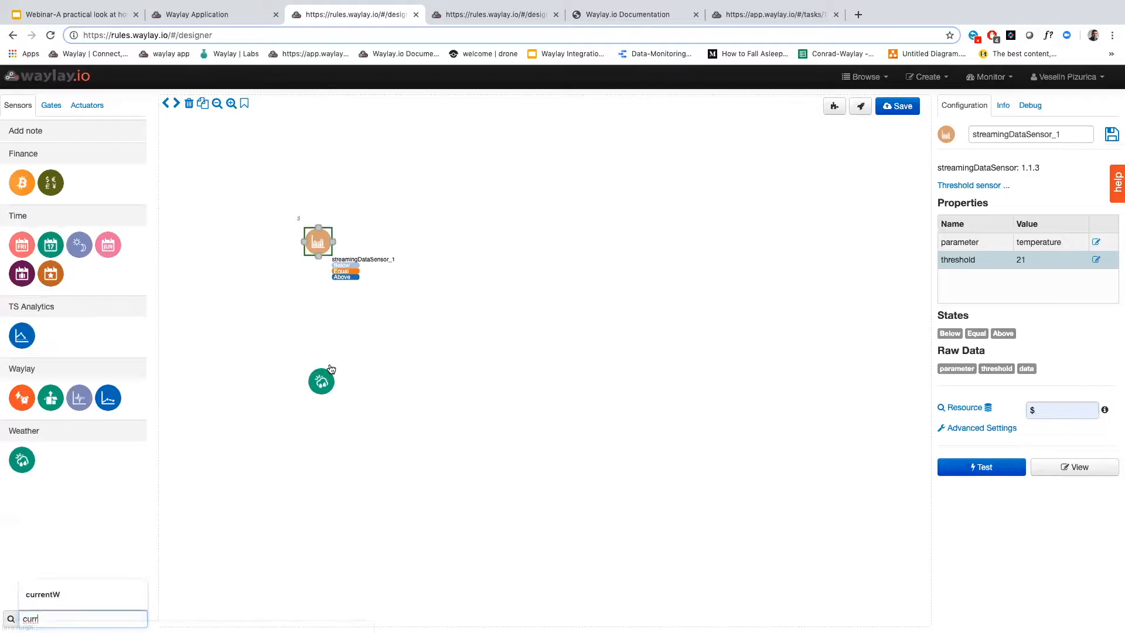
{"action": "left_click_drag", "start_coordinate": [330, 367], "coordinate": [332, 366]}
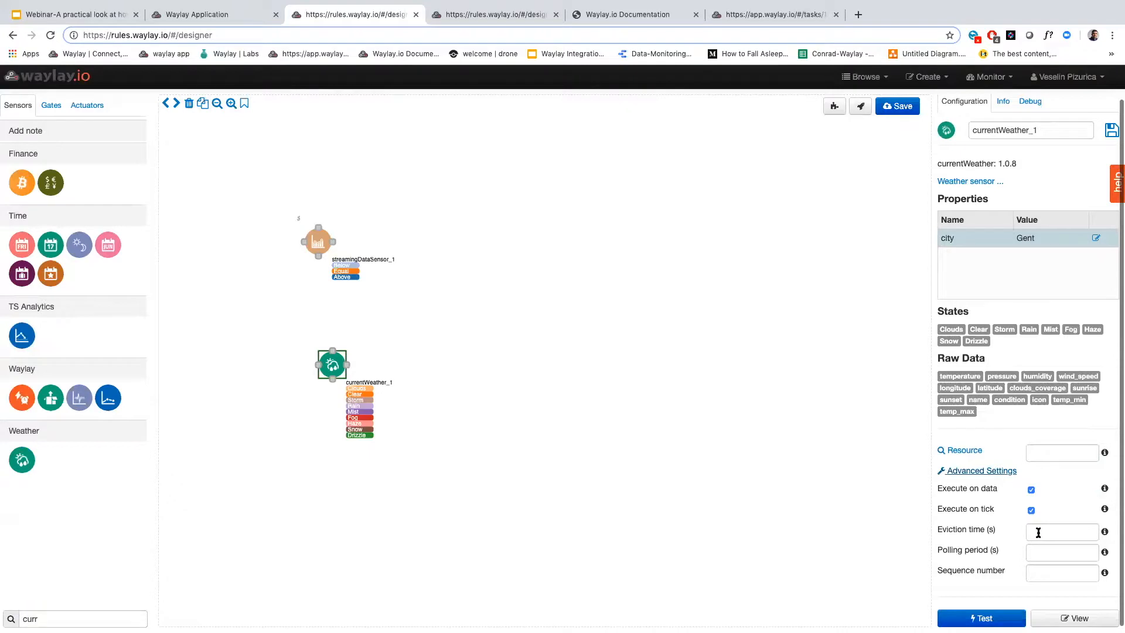
Set the currentWeather node's eviction time to 600 seconds and its polling period to 300 seconds
{"action": "left_click", "coordinate": [1039, 532]}
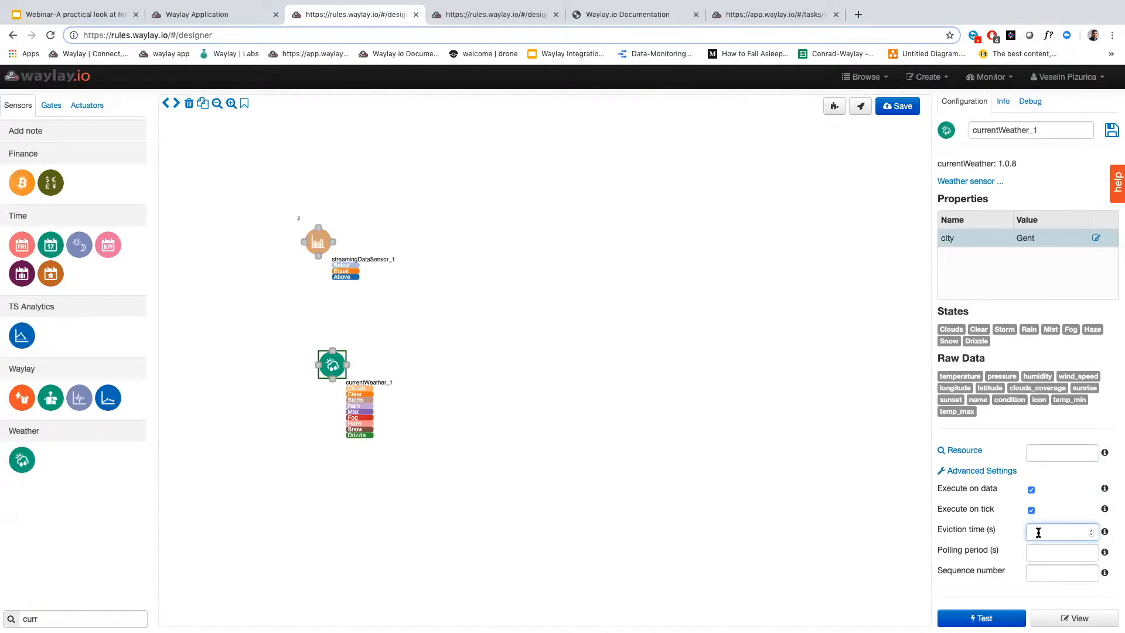
{"action": "type", "text": "600"}
{"action": "left_click", "coordinate": [1045, 558]}
{"action": "type", "text": "300"}
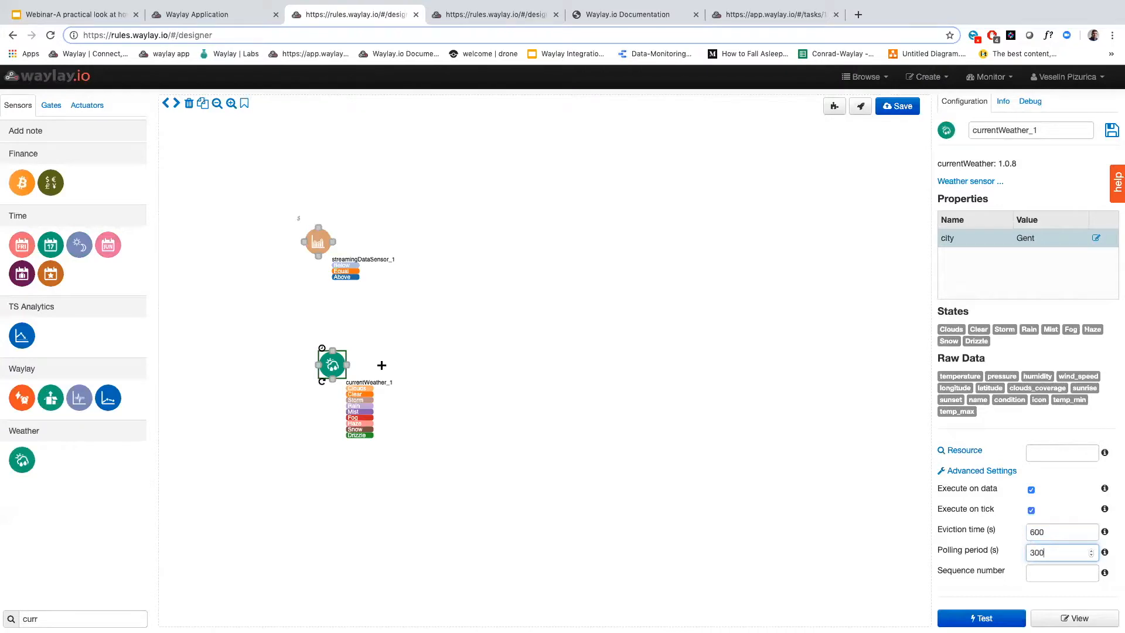
Move the currentWeather node closer to the streaming sensor and place an AND gate to the right of both sensors
{"action": "left_click_drag", "start_coordinate": [320, 328], "coordinate": [309, 296]}
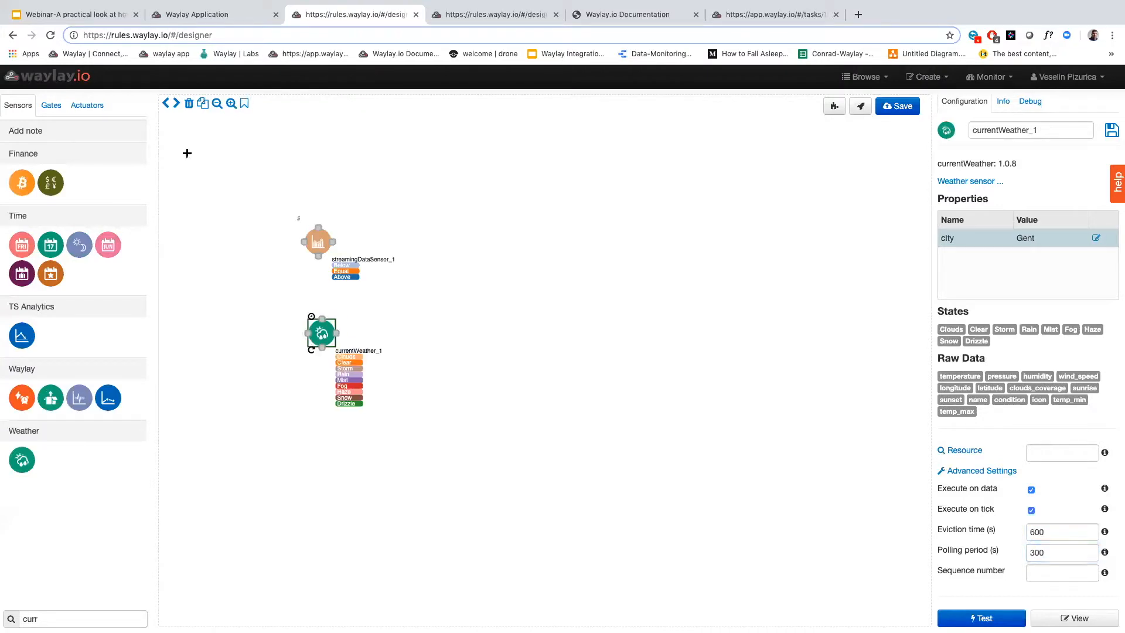
{"action": "left_click", "coordinate": [51, 105]}
{"action": "left_click_drag", "start_coordinate": [21, 148], "coordinate": [438, 270]}
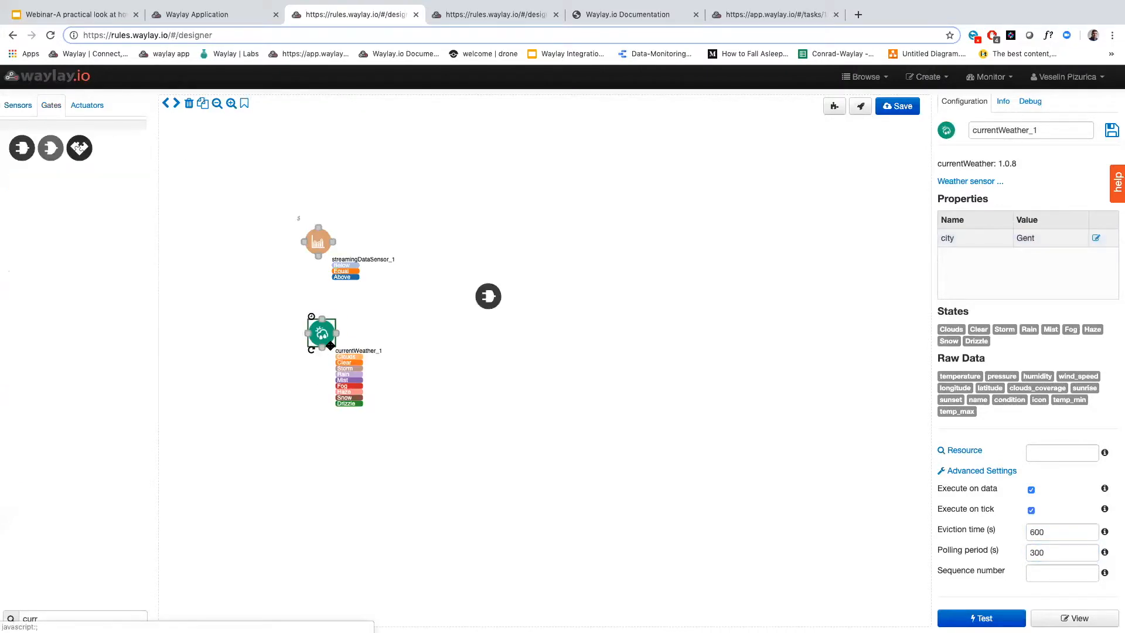
Run a test execution of the currentWeather sensor and close its result
{"action": "left_click", "coordinate": [321, 333]}
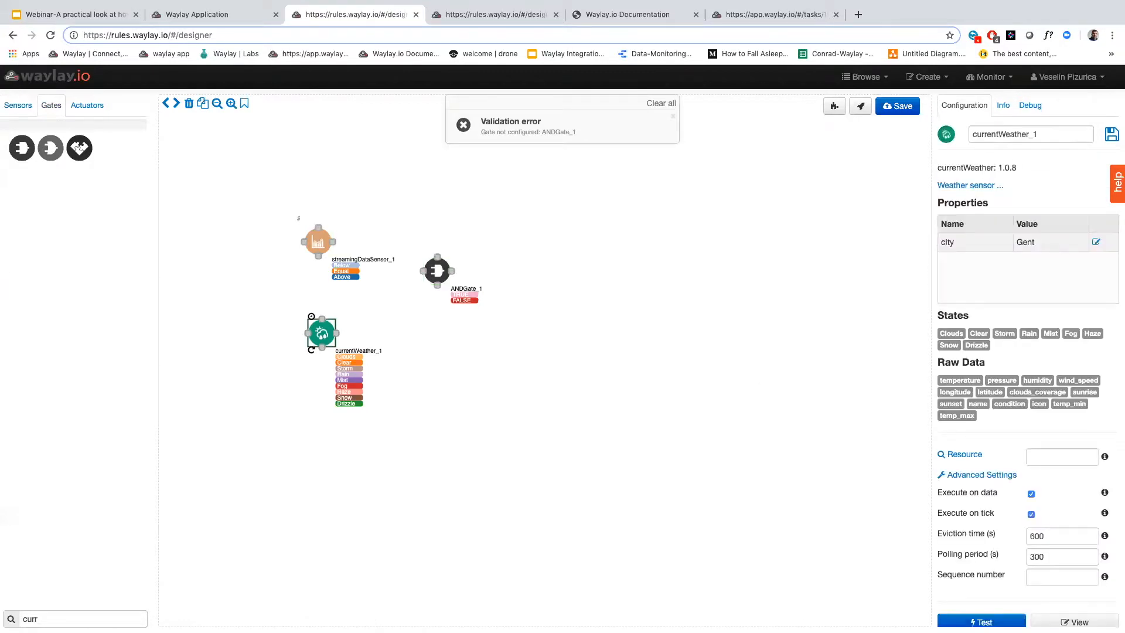
{"action": "left_click", "coordinate": [982, 621]}
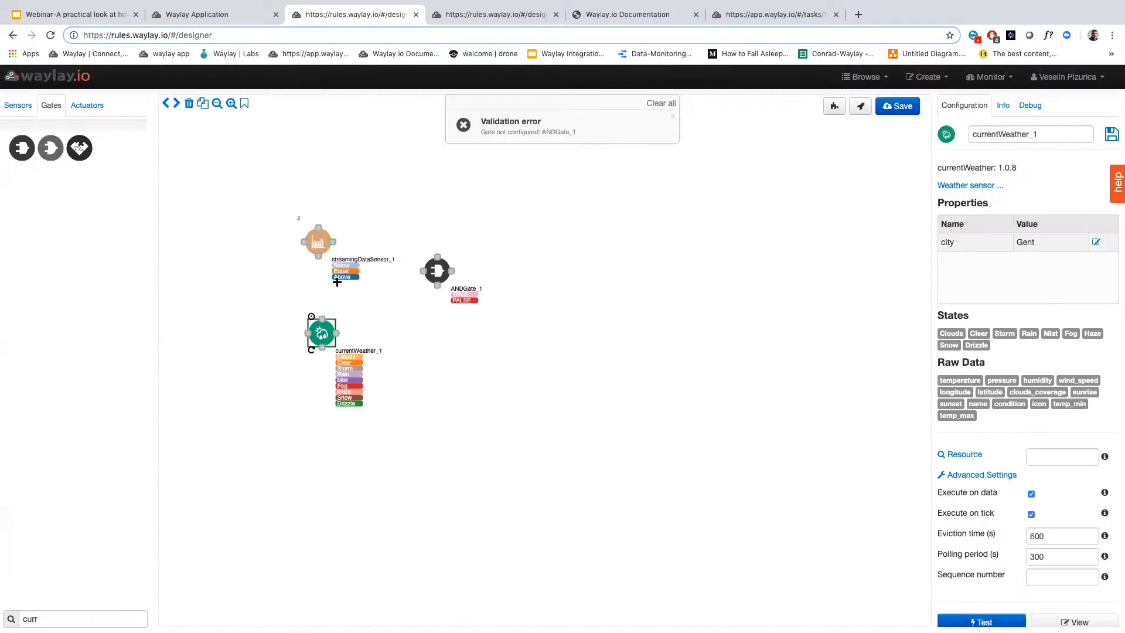
{"action": "left_click", "coordinate": [724, 422]}
Connect both sensors to the AND gate and make it true for streaming sensor state Above and weather state Rain
{"action": "left_click_drag", "start_coordinate": [336, 334], "coordinate": [438, 271]}
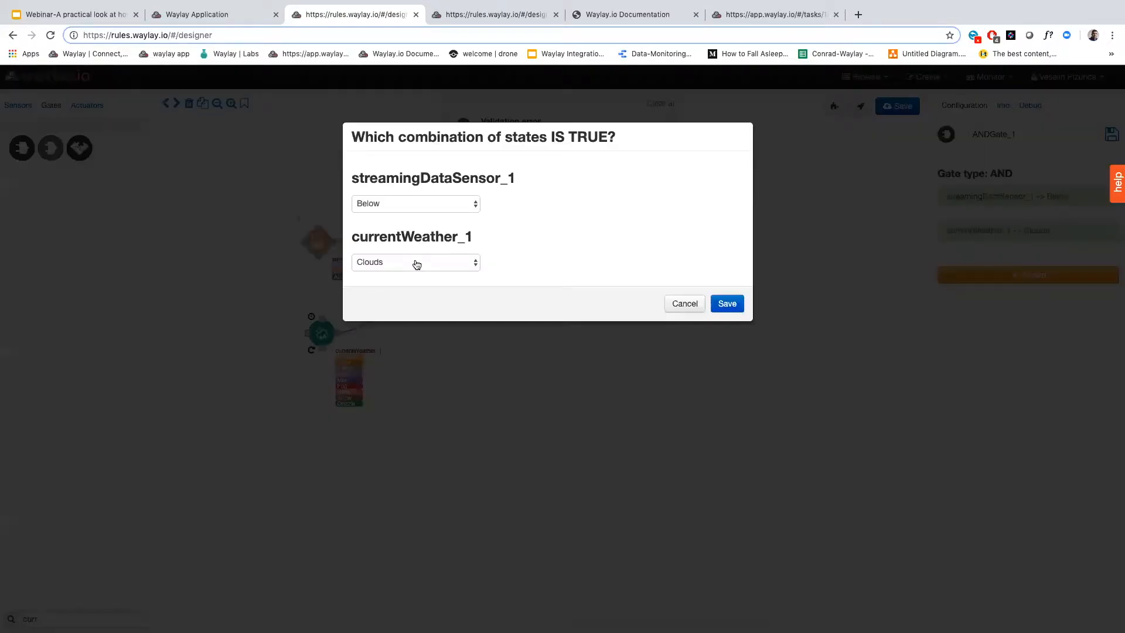
{"action": "left_click", "coordinate": [414, 262]}
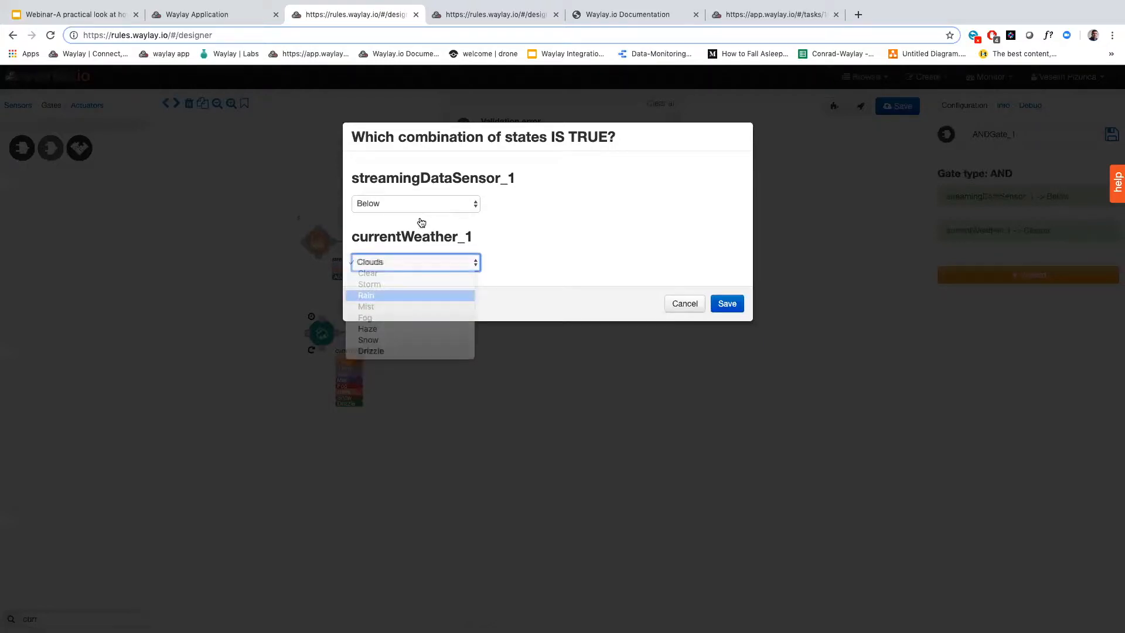
{"action": "left_click", "coordinate": [420, 205]}
{"action": "left_click", "coordinate": [420, 226]}
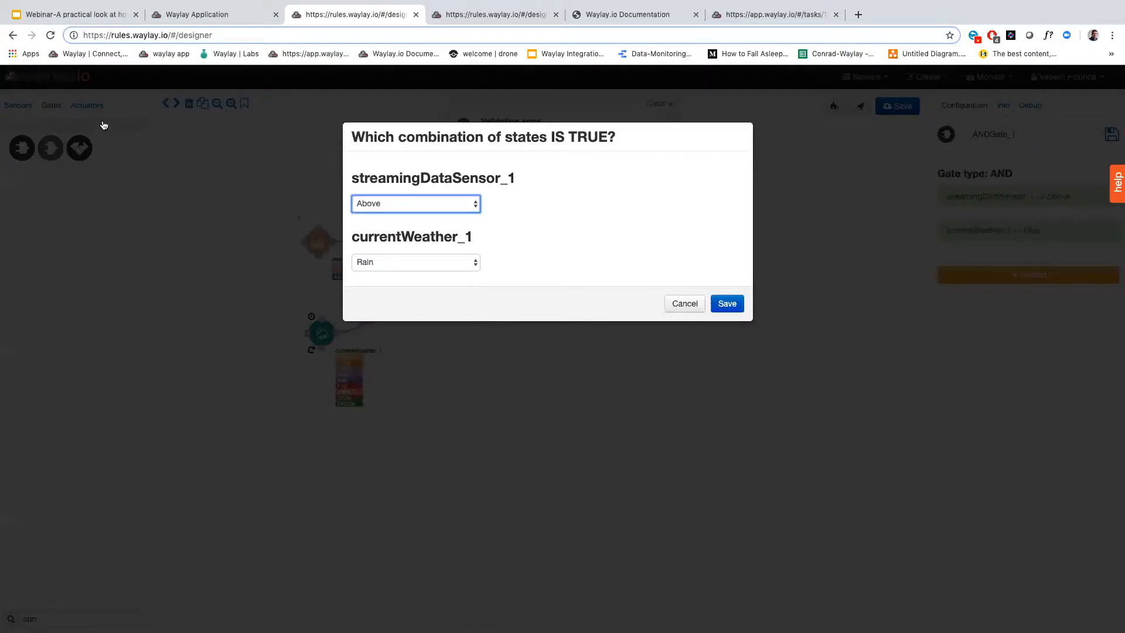
Add a debugDialog actuator beyond the AND gate, connect the gate to it and trigger it on the TRUE state
{"action": "left_click", "coordinate": [93, 109]}
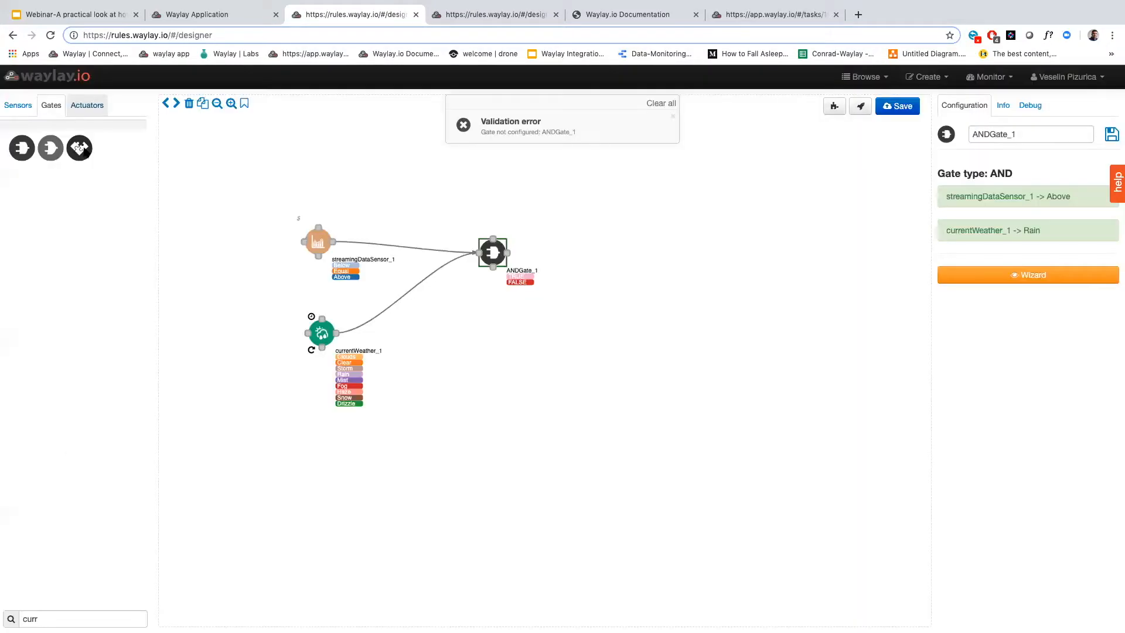
{"action": "left_click", "coordinate": [48, 615]}
{"action": "type", "text": "debu"}
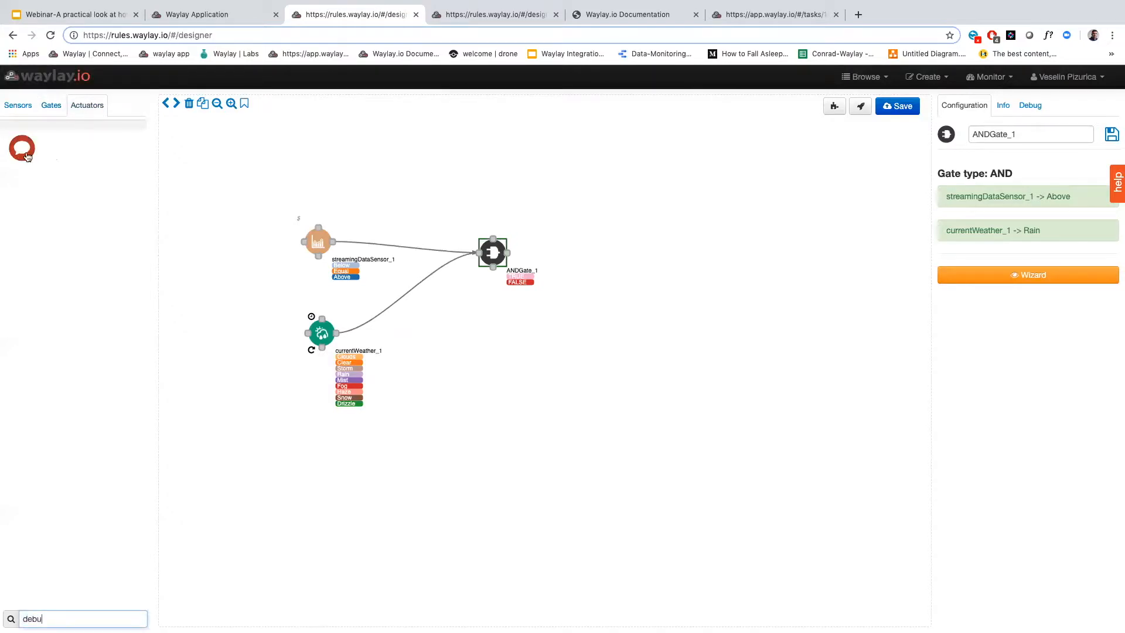
{"action": "left_click_drag", "start_coordinate": [21, 148], "coordinate": [573, 203]}
{"action": "left_click_drag", "start_coordinate": [507, 253], "coordinate": [612, 198]}
{"action": "left_click", "coordinate": [1036, 355]}
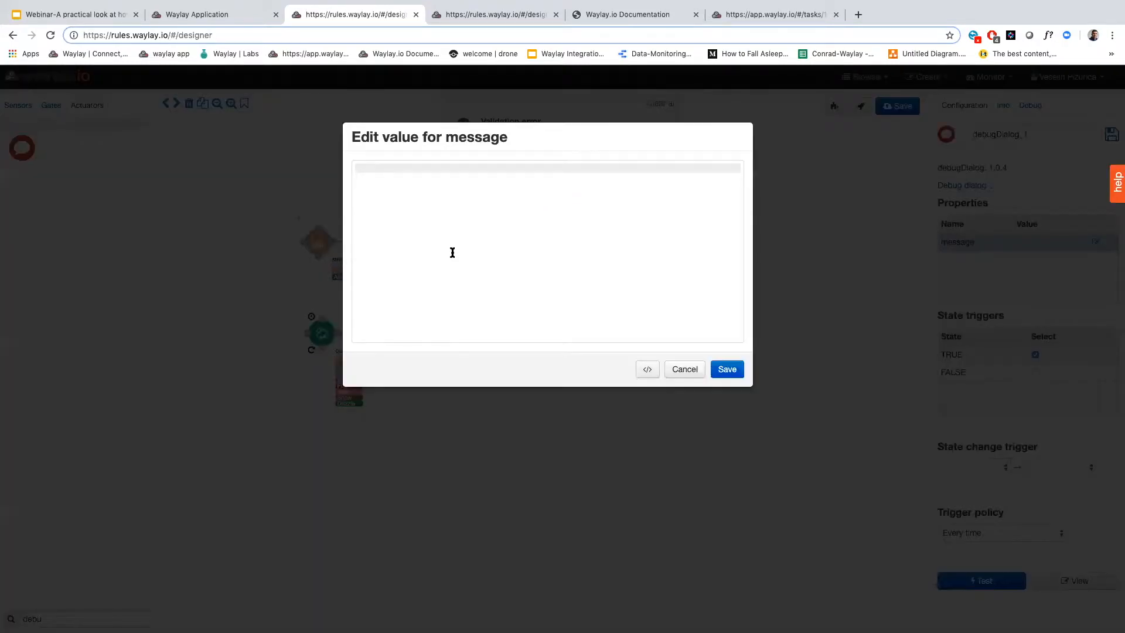
Set the debugDialog message to "Hello {{streamingDataSensor_1.parameter}}, {{currentWeather_1.temperature}}" and save it
{"action": "type", "text": "Hello {{s"}
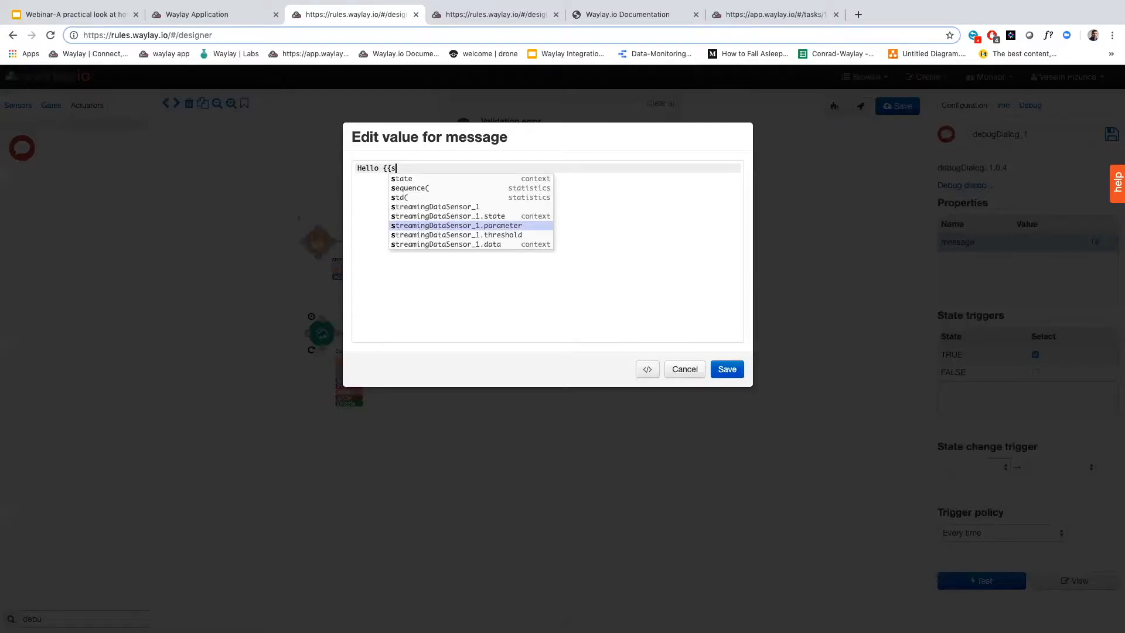
{"action": "key", "text": "Return"}
{"action": "type", "text": "}}, {{c"}
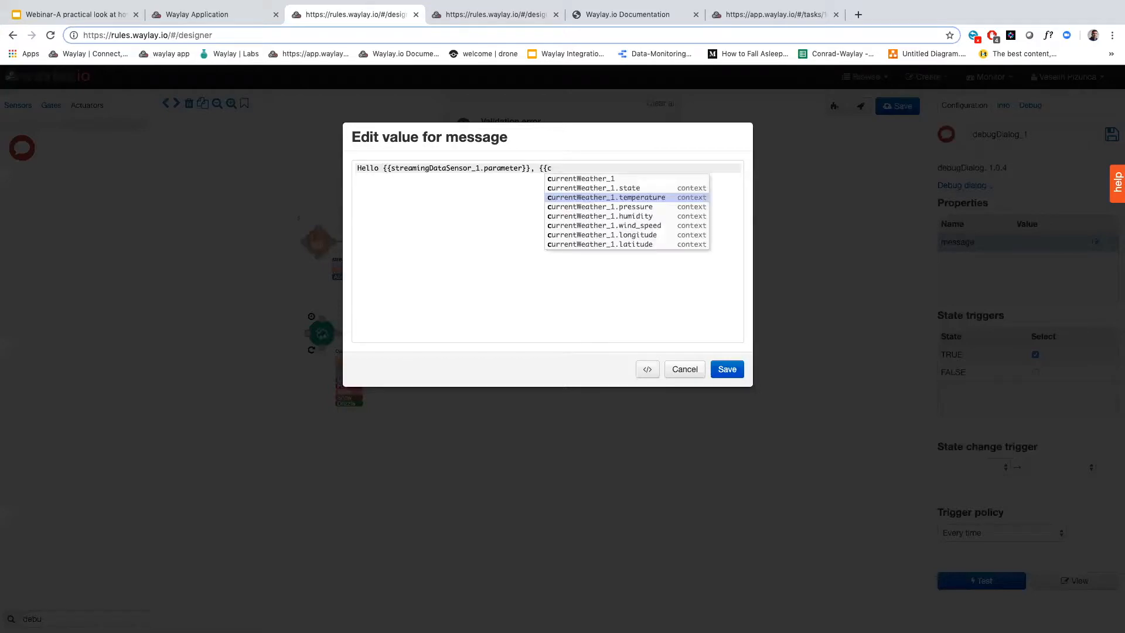
{"action": "key", "text": "Return"}
{"action": "type", "text": "}}"}
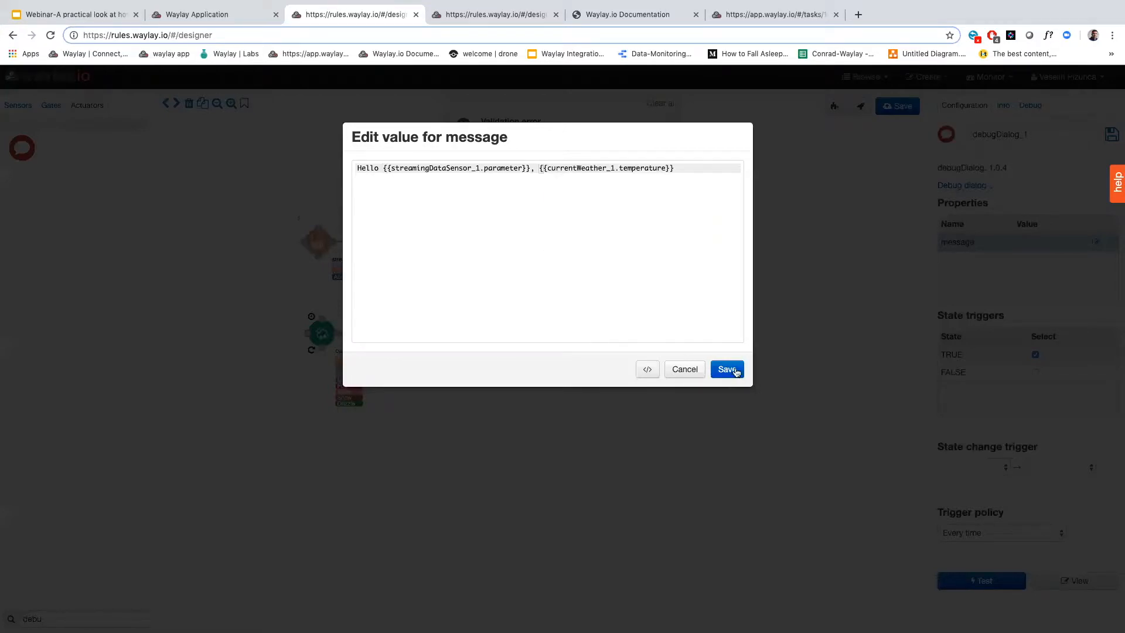
{"action": "left_click", "coordinate": [736, 373]}
Reposition the AND gate between the sensors and the actuator, and start a debug run of the rule
{"action": "left_click_drag", "start_coordinate": [495, 254], "coordinate": [481, 266]}
{"action": "left_click", "coordinate": [1035, 106]}
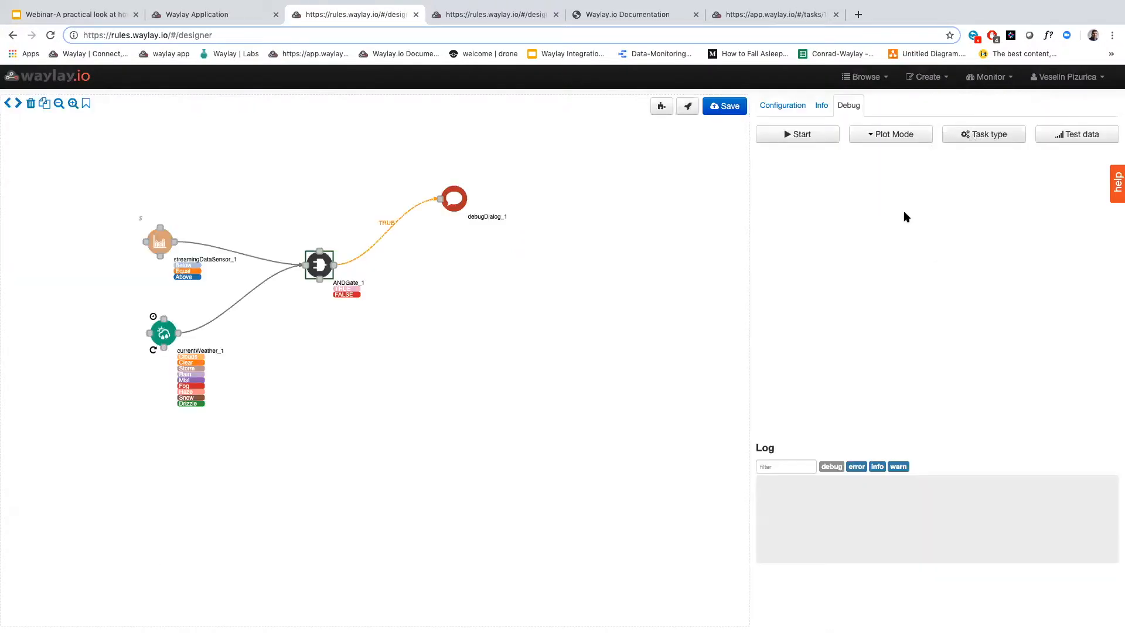
{"action": "left_click", "coordinate": [993, 193]}
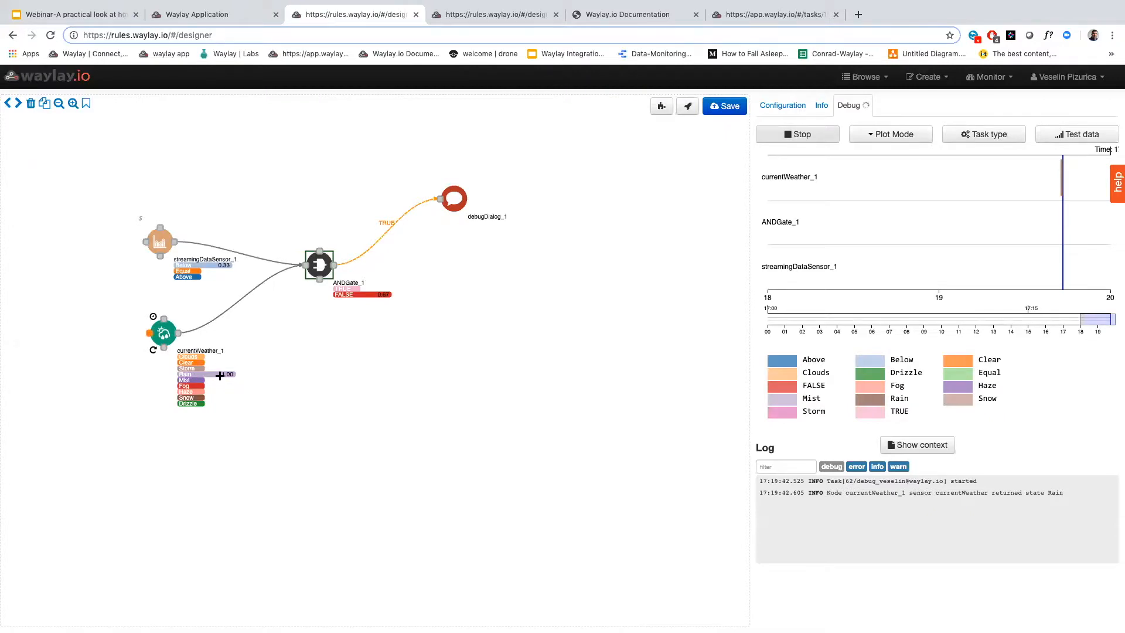
Show the test data inputs and push temperature values 21 and 23 to the datasource
{"action": "left_click", "coordinate": [1084, 140]}
{"action": "left_click", "coordinate": [1039, 178]}
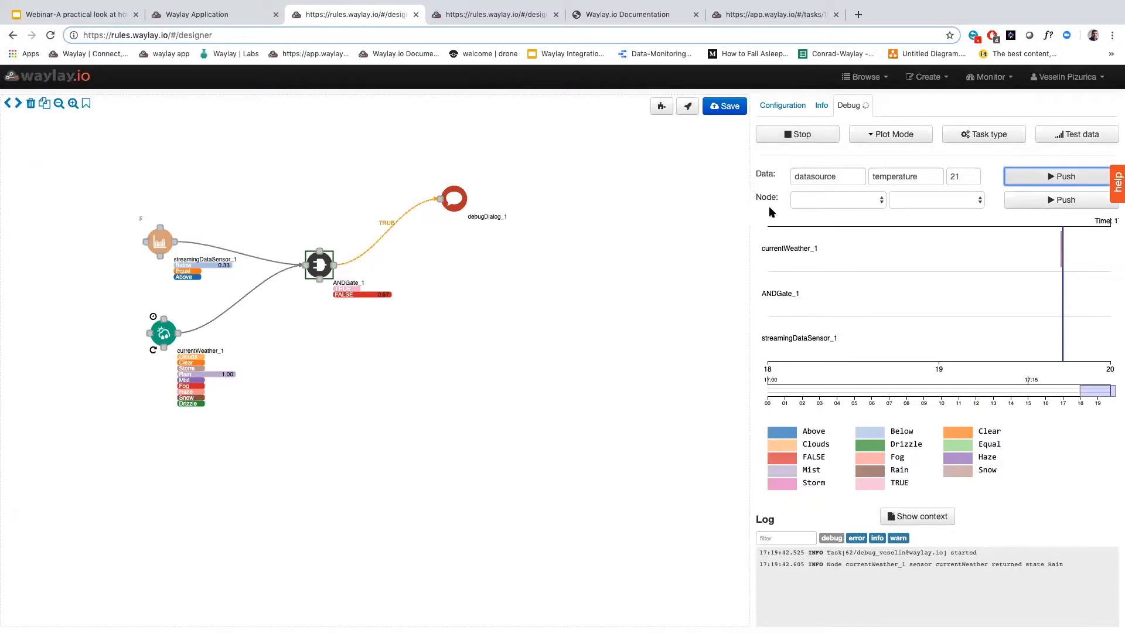
{"action": "left_click", "coordinate": [975, 174]}
{"action": "left_click", "coordinate": [975, 174]}
{"action": "left_click", "coordinate": [1044, 178]}
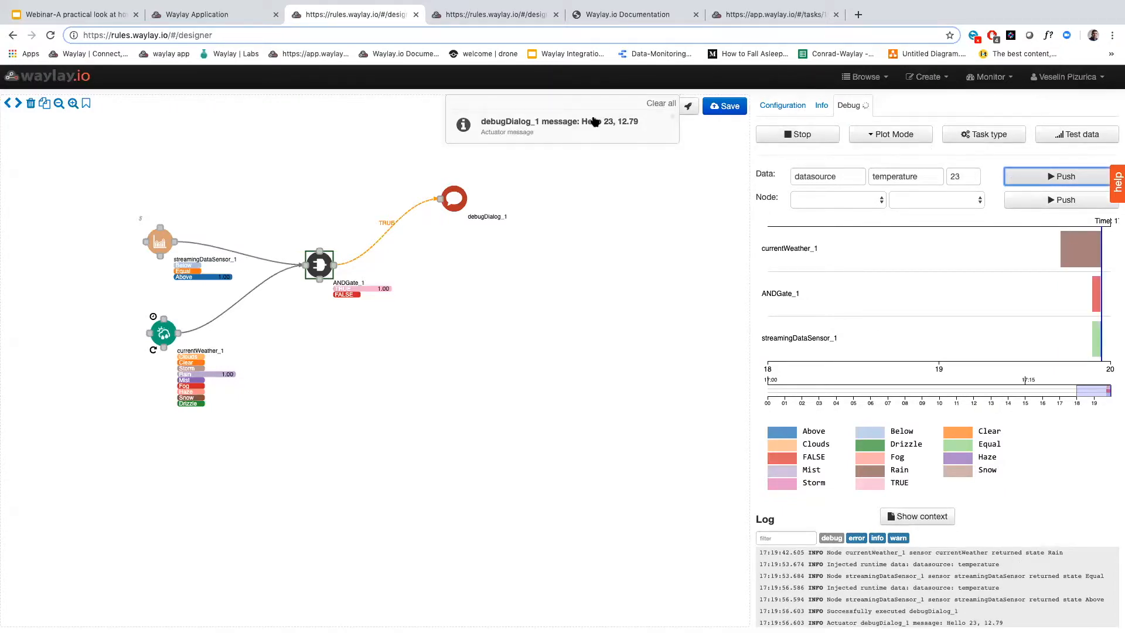
Highlight the streamed and weather temperatures in the debugDialog message, and dismiss the notification
{"action": "left_click_drag", "start_coordinate": [582, 122], "coordinate": [612, 125]}
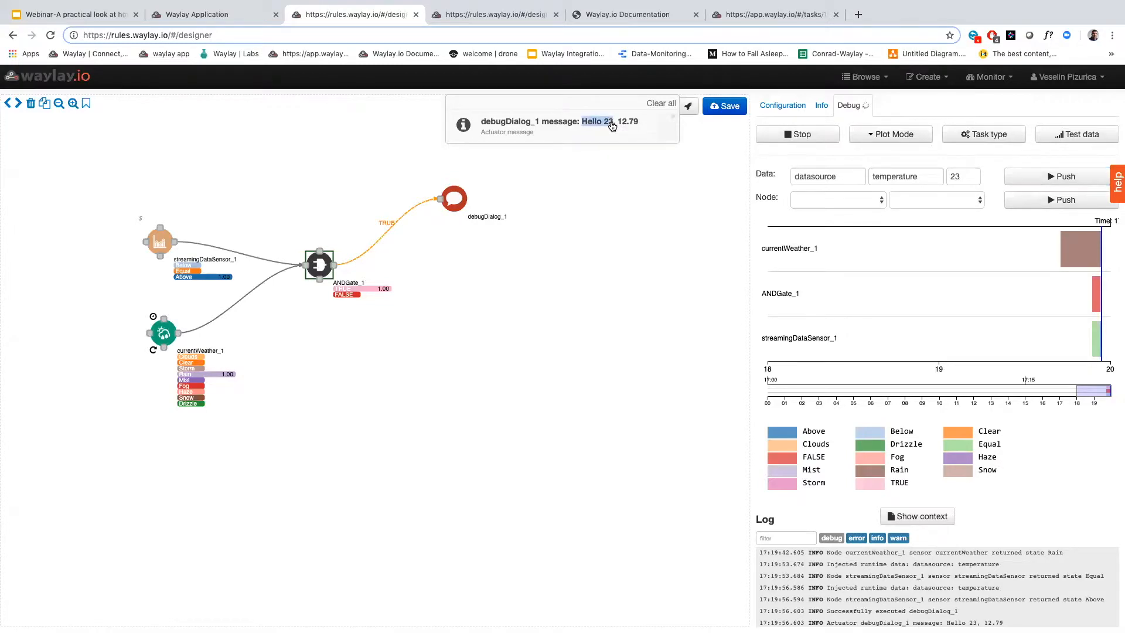
{"action": "left_click_drag", "start_coordinate": [612, 125], "coordinate": [637, 125]}
{"action": "left_click", "coordinate": [636, 121]}
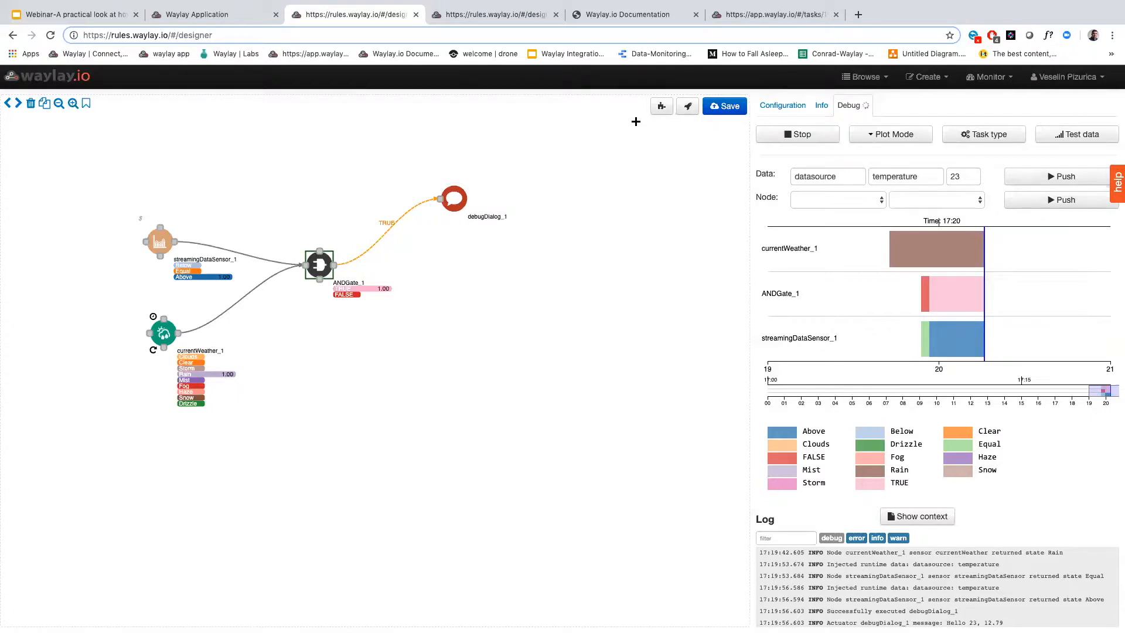
Return to the webinar deck, present it full screen and advance to the "Anomaly detection & prediction" slide
{"action": "left_click", "coordinate": [128, 22]}
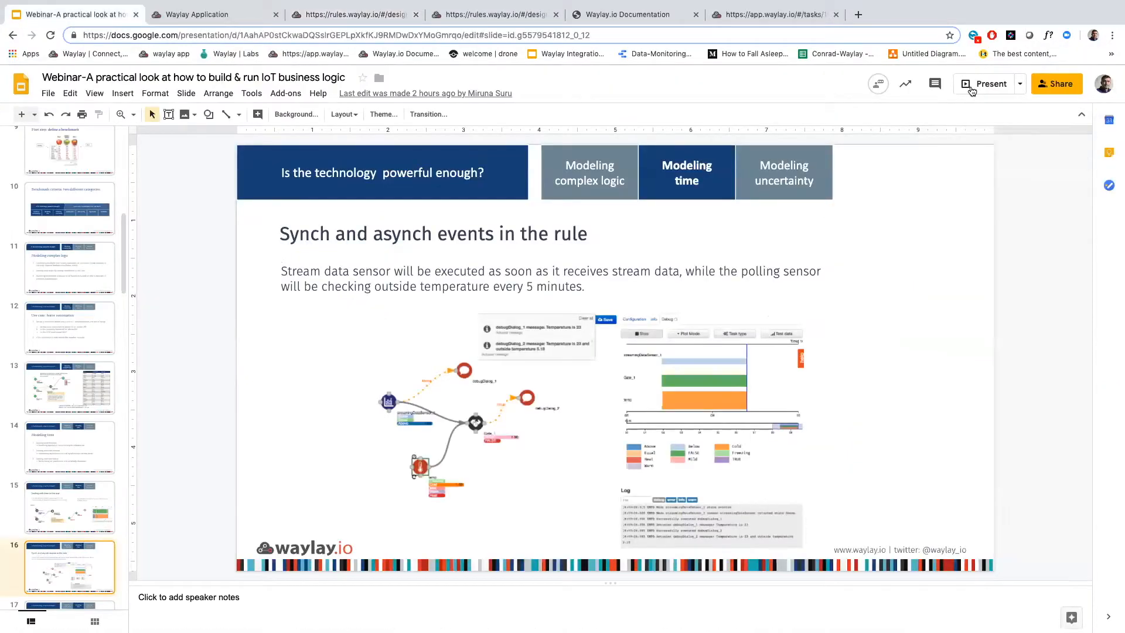
{"action": "left_click", "coordinate": [970, 86]}
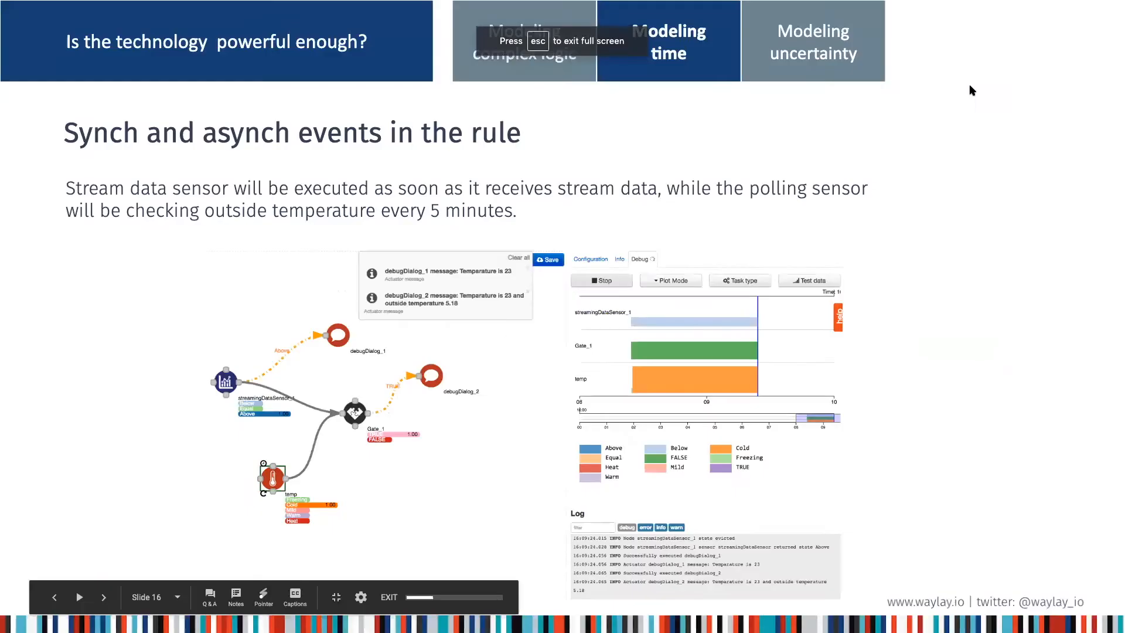
{"action": "key", "text": "Right"}
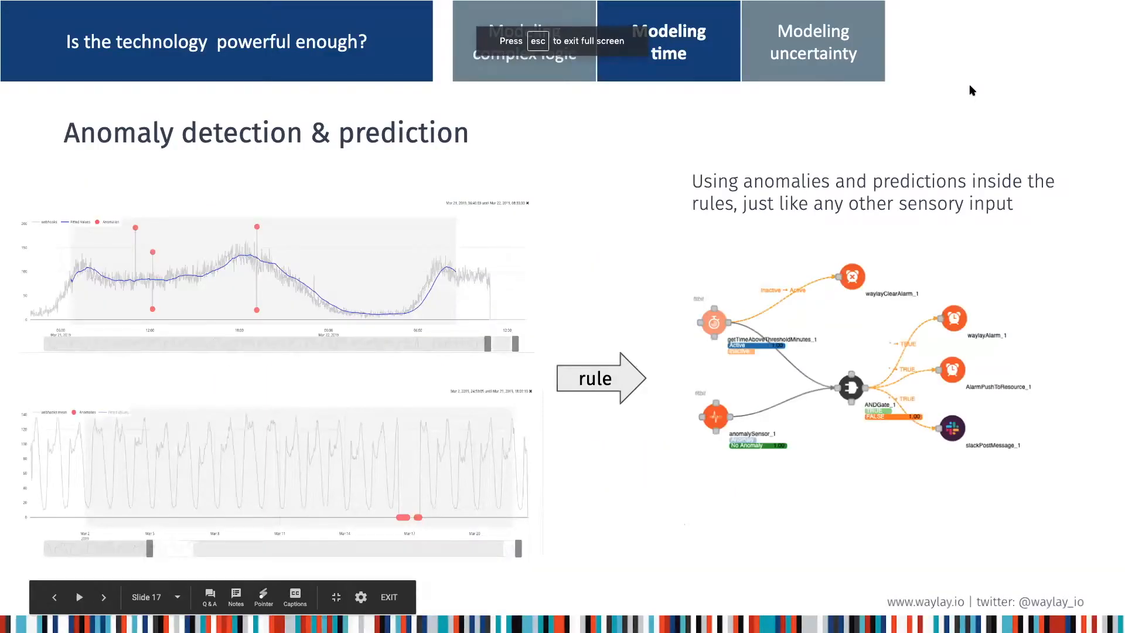
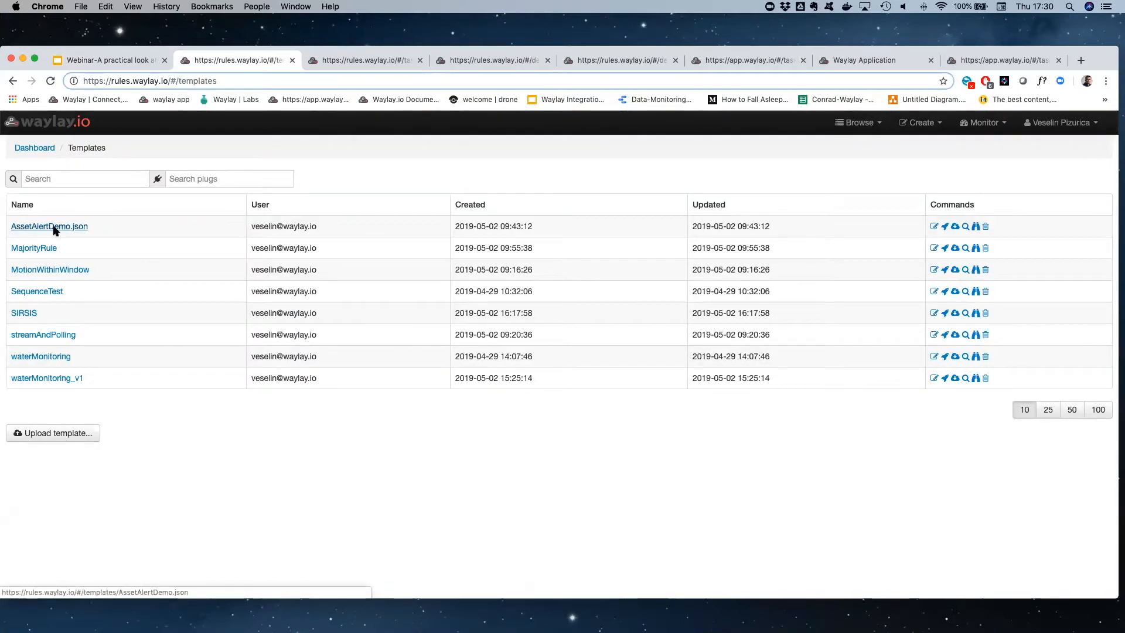
Open the AssetAlertDemo.json template in the designer and close the adjacent unneeded browser tab
{"action": "left_click", "coordinate": [52, 229]}
{"action": "left_click", "coordinate": [36, 210]}
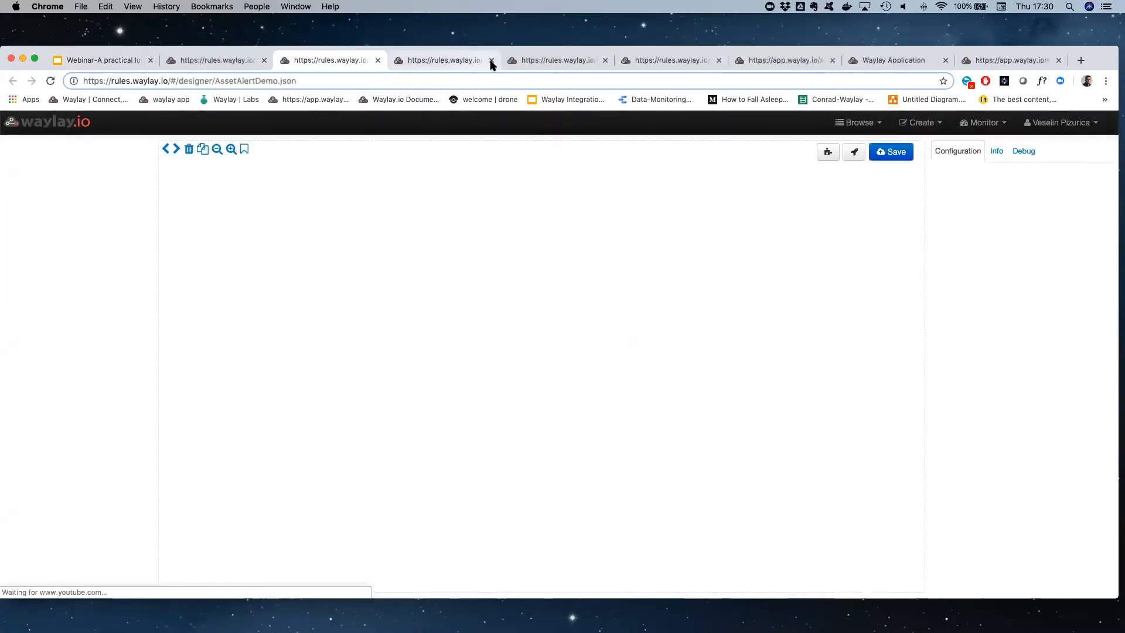
{"action": "left_click", "coordinate": [491, 61]}
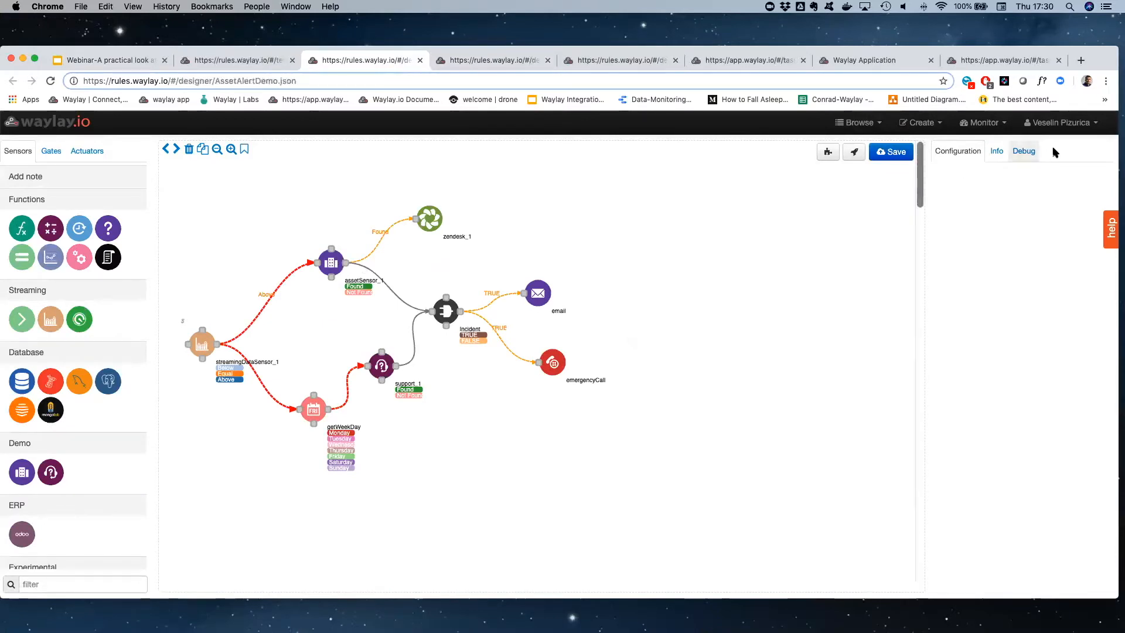
Start a debug run of the AssetAlertDemo rule with the task type set to reactive, accepting the unconfigured nodes
{"action": "left_click", "coordinate": [1024, 151]}
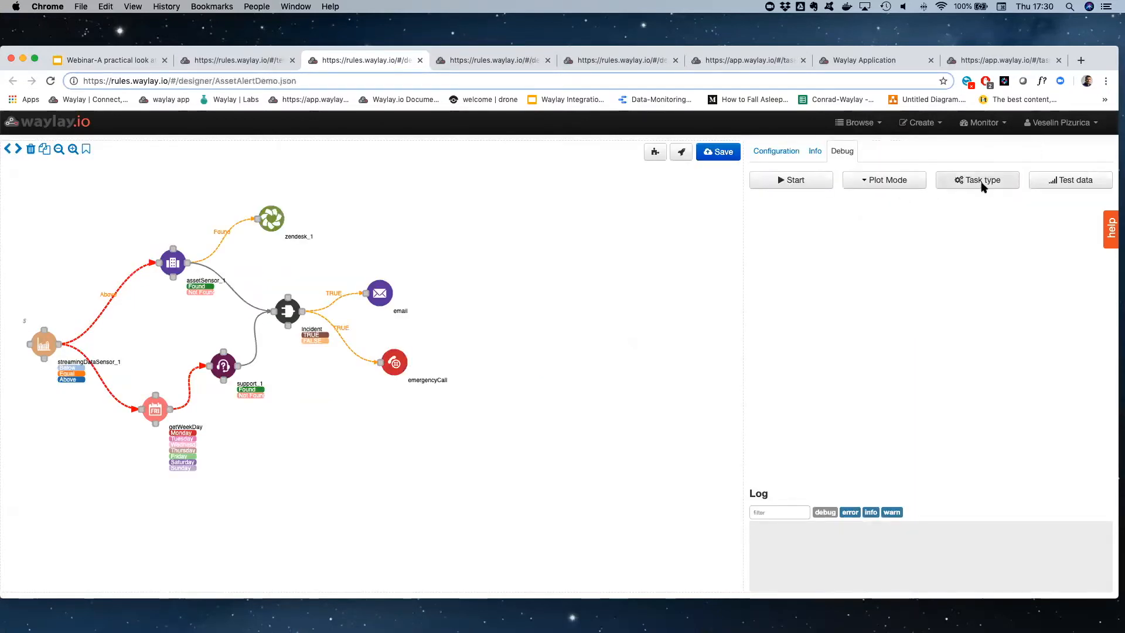
{"action": "left_click", "coordinate": [897, 182]}
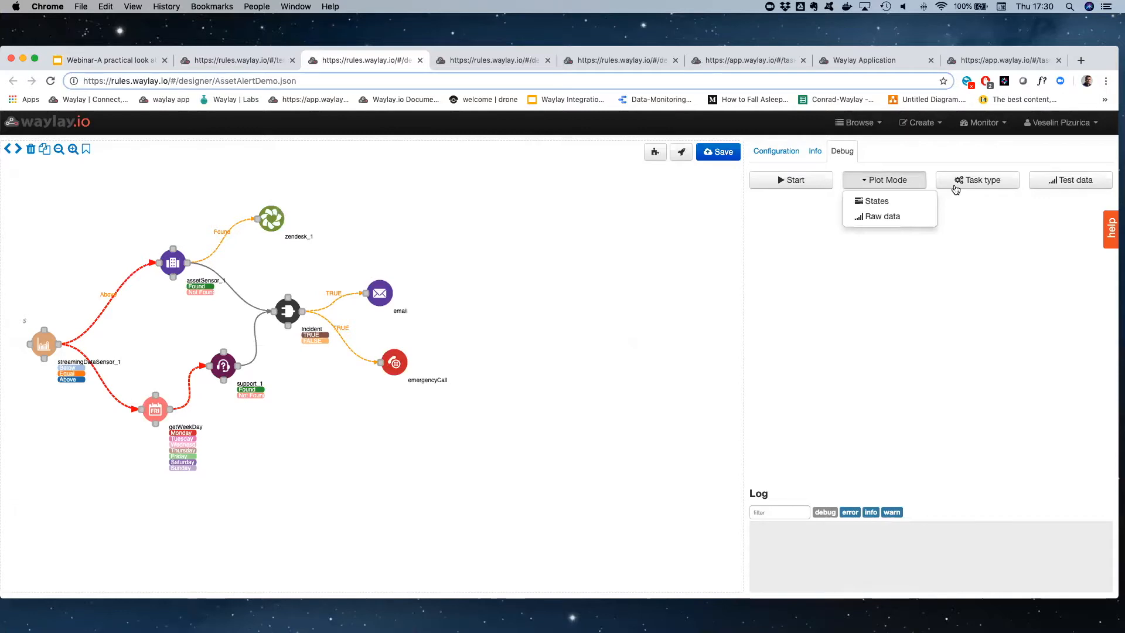
{"action": "left_click", "coordinate": [954, 186]}
{"action": "left_click", "coordinate": [926, 232]}
{"action": "left_click", "coordinate": [885, 244]}
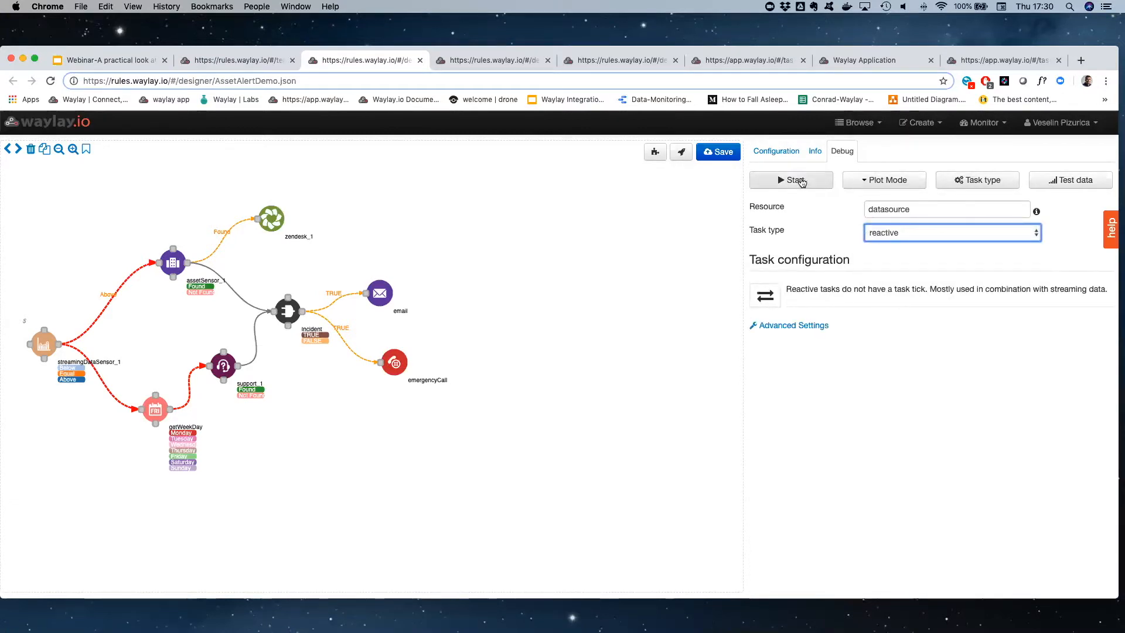
{"action": "left_click", "coordinate": [793, 180]}
{"action": "left_click", "coordinate": [730, 293]}
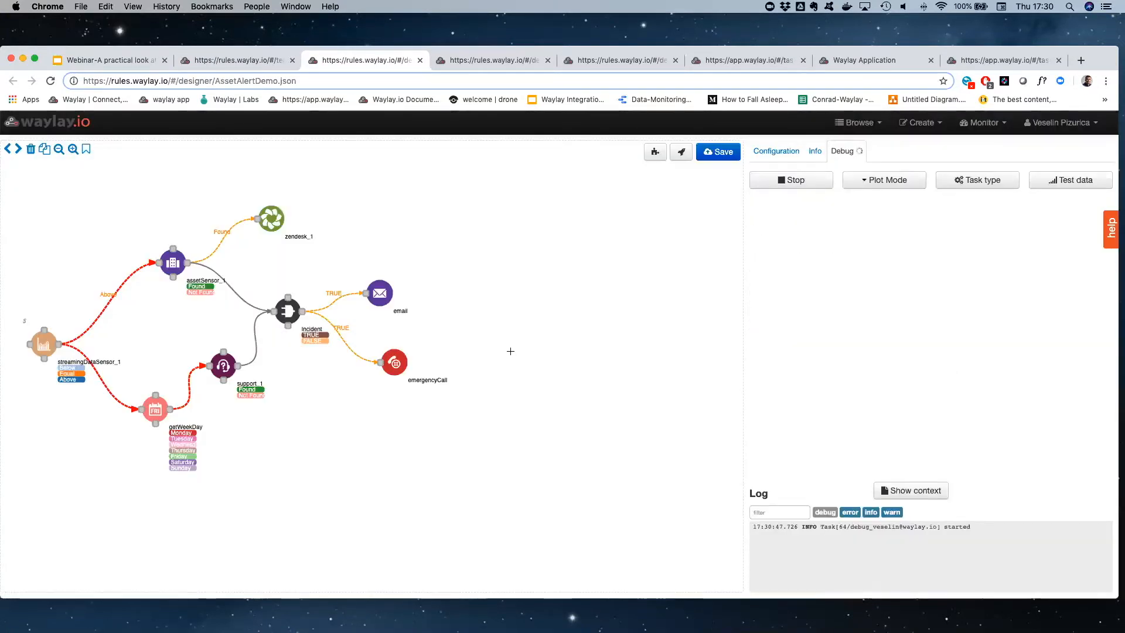
Try to push a temperature of 29 as test data, clear the notification and reload the designer page
{"action": "left_click", "coordinate": [1077, 182]}
{"action": "left_click", "coordinate": [966, 221]}
{"action": "left_click", "coordinate": [966, 220]}
{"action": "left_click", "coordinate": [966, 220]}
{"action": "left_click", "coordinate": [966, 220]}
{"action": "left_click", "coordinate": [966, 220]}
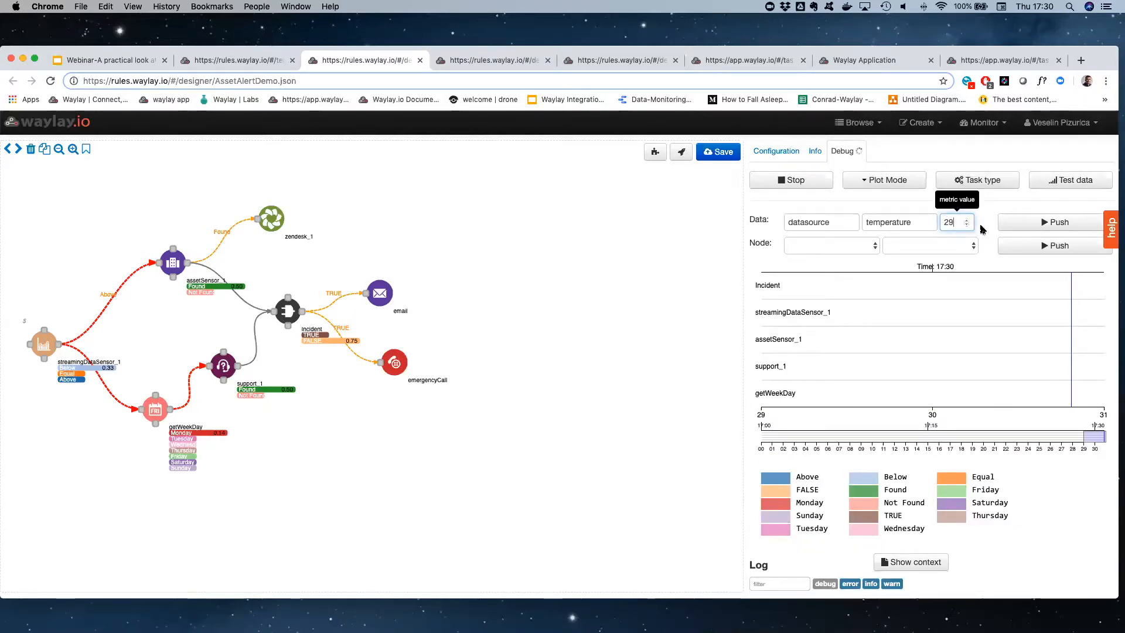
{"action": "left_click", "coordinate": [1031, 245]}
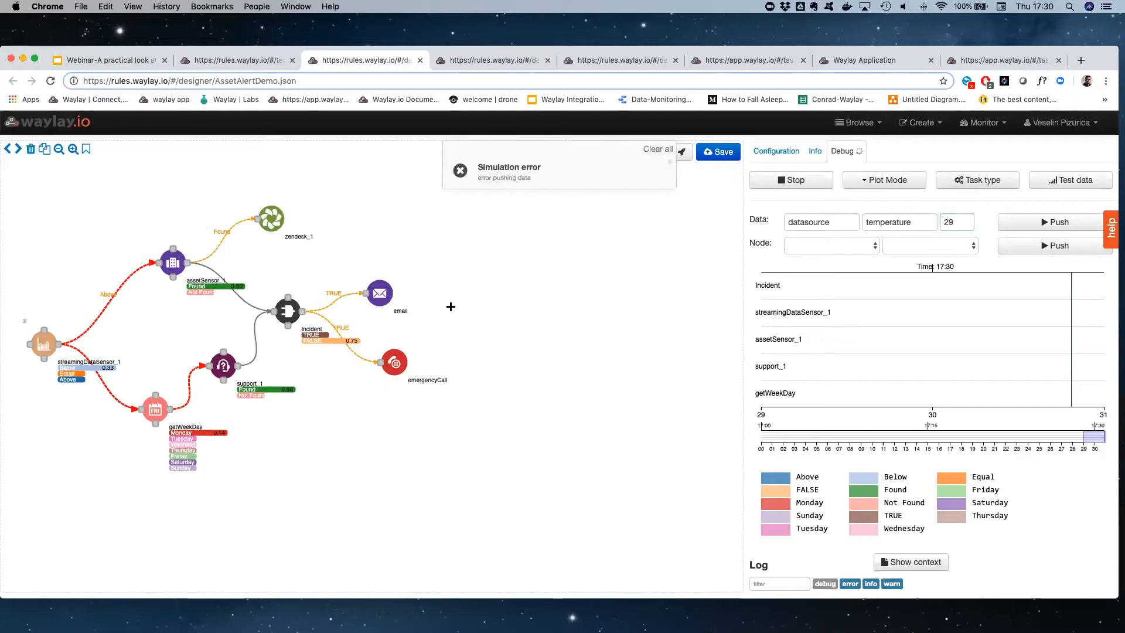
{"action": "left_click", "coordinate": [658, 148]}
{"action": "left_click", "coordinate": [51, 82]}
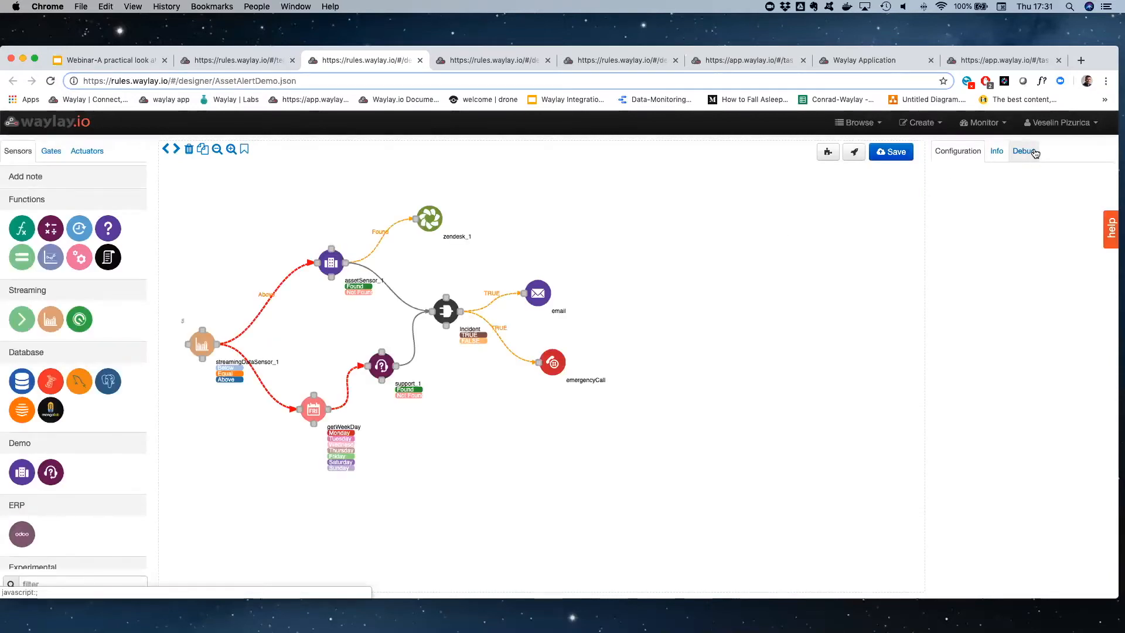
Start a reactive debug run despite the unconfigured nodes and push a temperature of 21 to the datasource
{"action": "left_click", "coordinate": [1026, 150]}
{"action": "left_click", "coordinate": [979, 182]}
{"action": "left_click", "coordinate": [932, 239]}
{"action": "left_click", "coordinate": [931, 245]}
{"action": "left_click", "coordinate": [811, 184]}
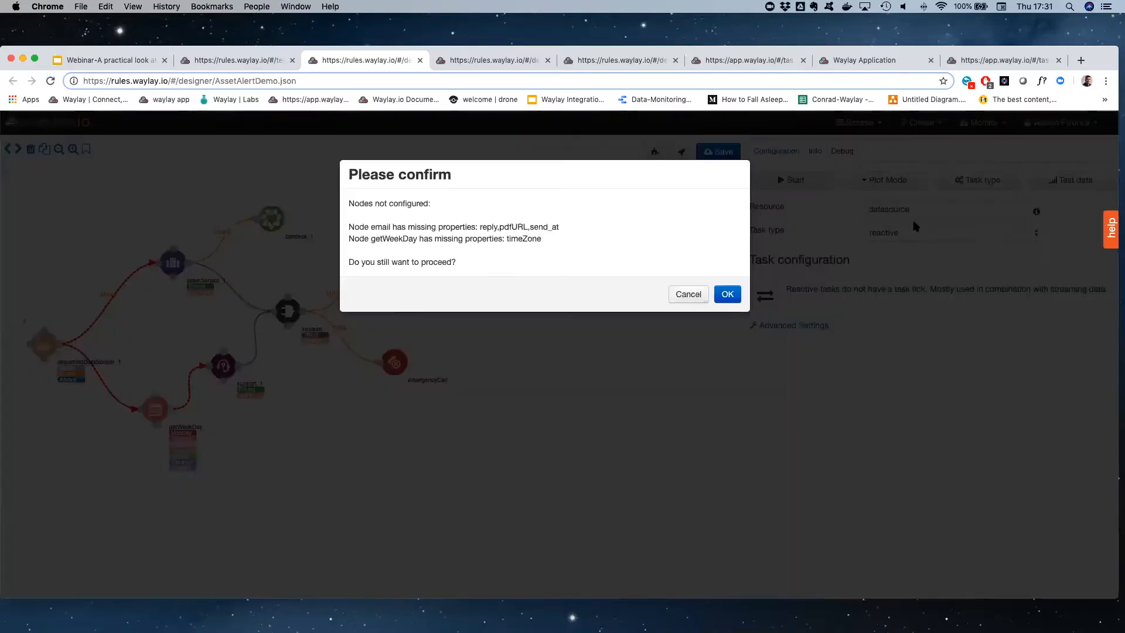
{"action": "left_click", "coordinate": [727, 294]}
{"action": "left_click", "coordinate": [1069, 185]}
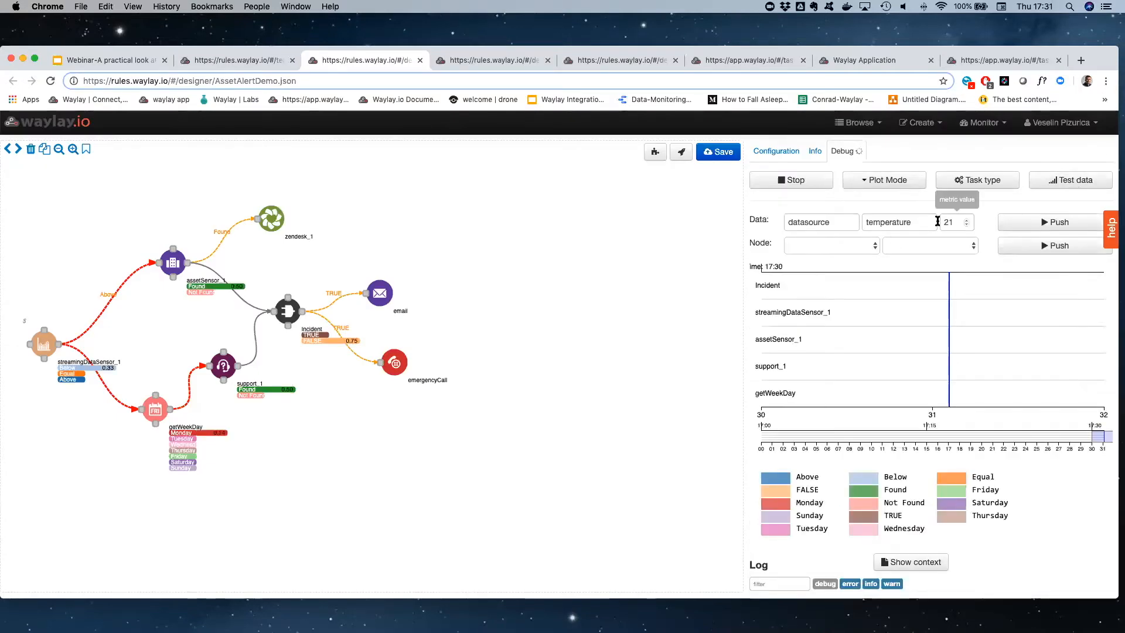
{"action": "left_click", "coordinate": [1030, 224]}
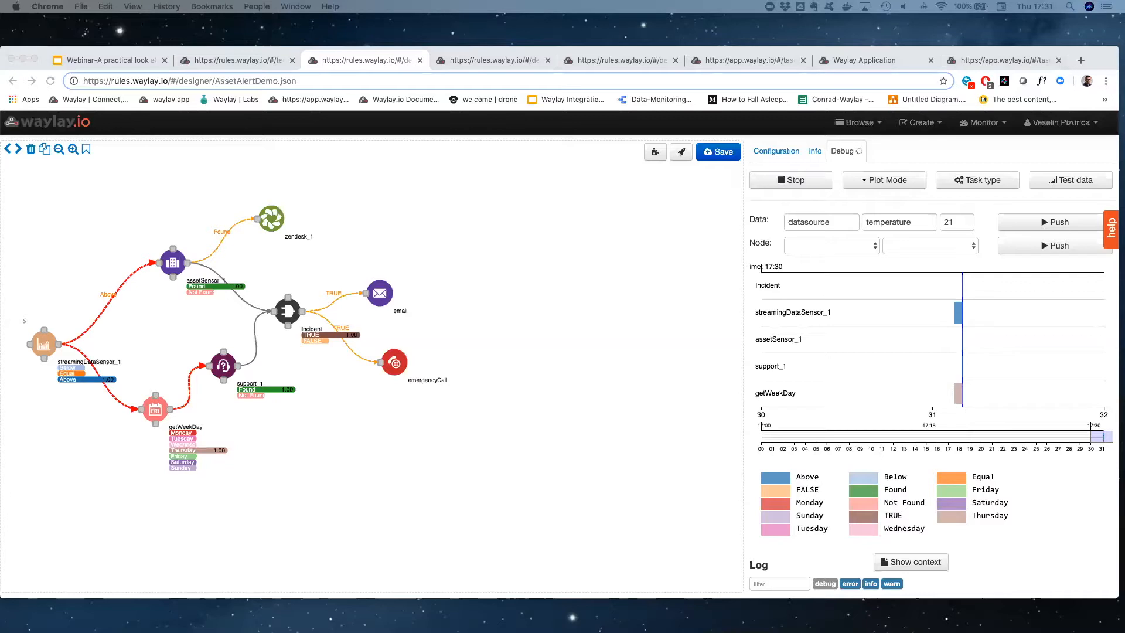
Open the alert email in Mail and check the asset's location on the map through its link
{"action": "left_click_drag", "start_coordinate": [0, 135], "coordinate": [435, 124]}
{"action": "left_click_drag", "start_coordinate": [518, 262], "coordinate": [279, 257]}
{"action": "left_click", "coordinate": [311, 255]}
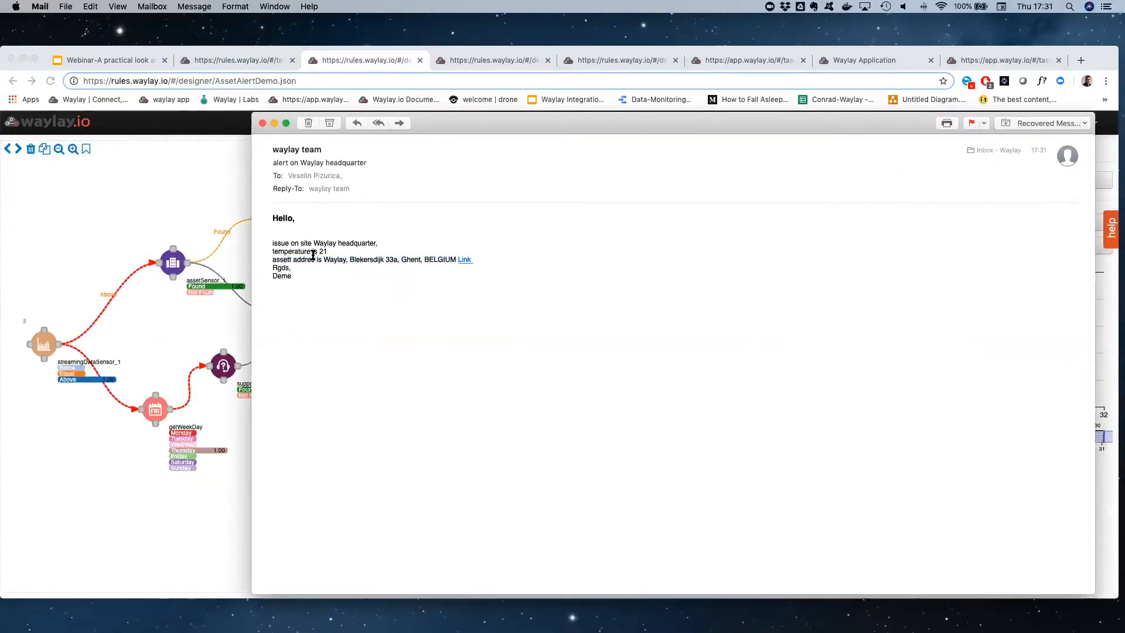
{"action": "left_click", "coordinate": [463, 260]}
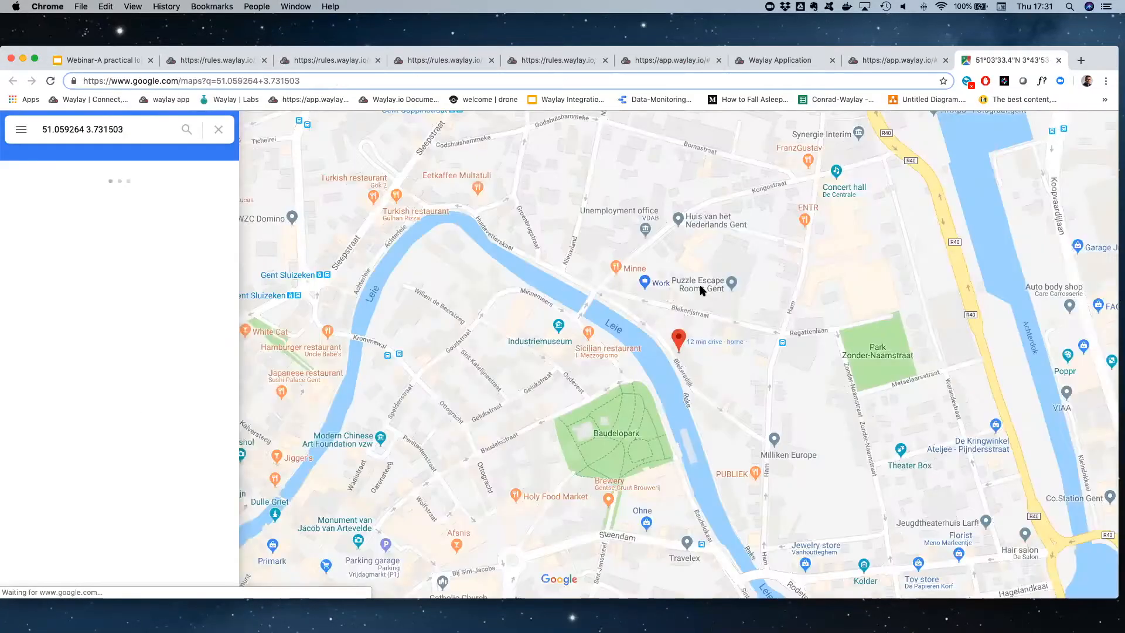
{"action": "left_click", "coordinate": [1059, 60]}
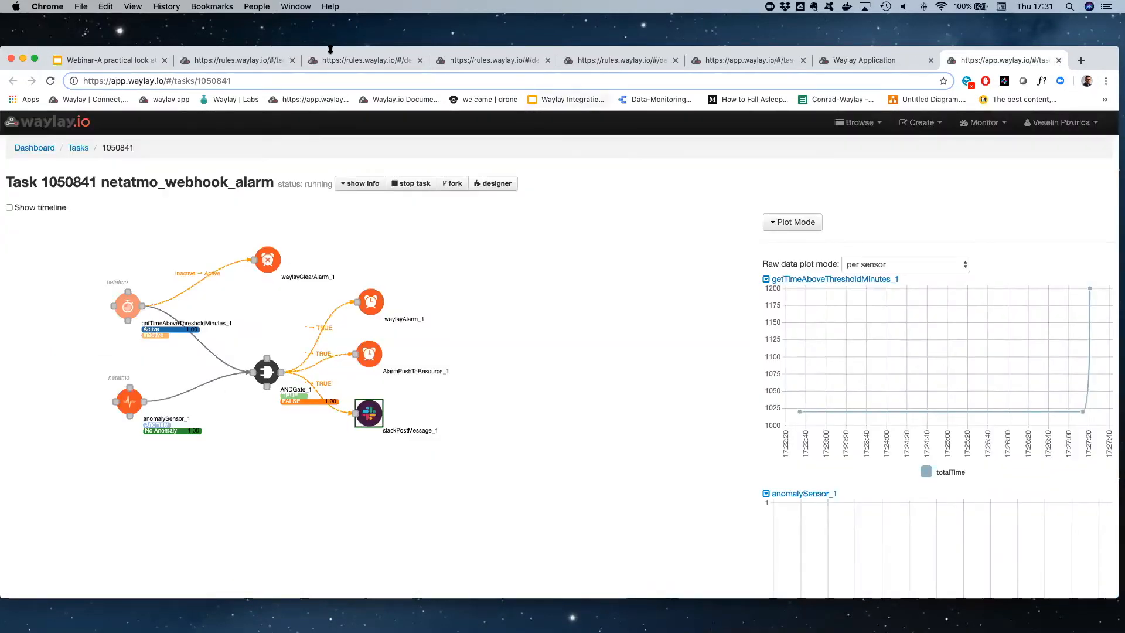
Close the templates tab, present the webinar deck up to the "Debugging rules at runtime" slide and exit the presentation
{"action": "left_click", "coordinate": [244, 61]}
{"action": "left_click", "coordinate": [292, 61]}
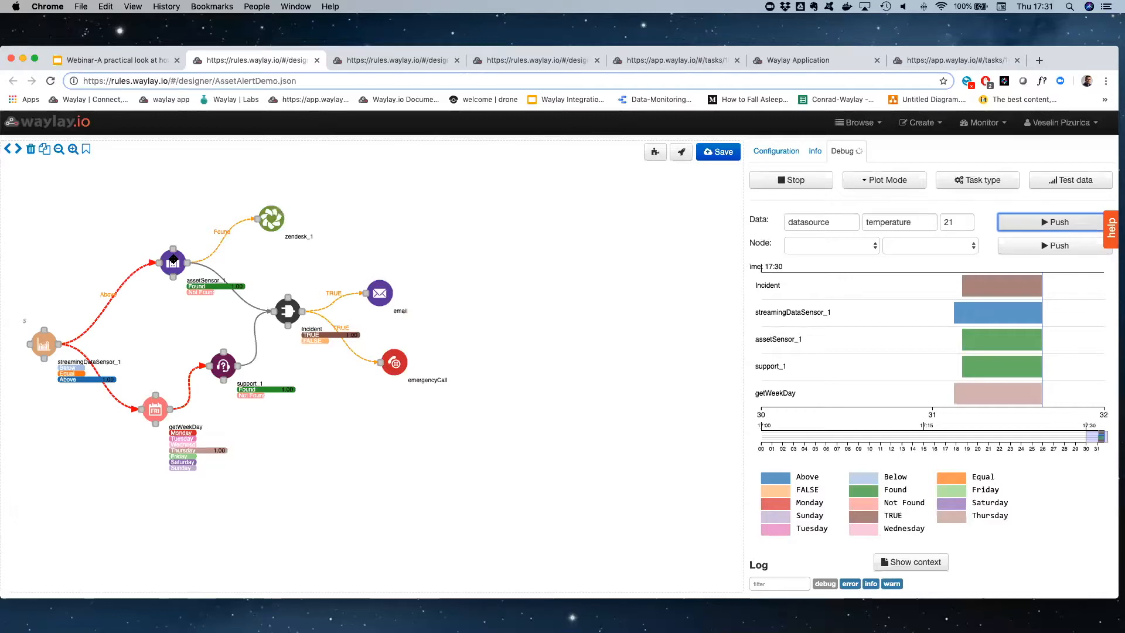
{"action": "left_click", "coordinate": [133, 62]}
{"action": "left_click", "coordinate": [978, 129]}
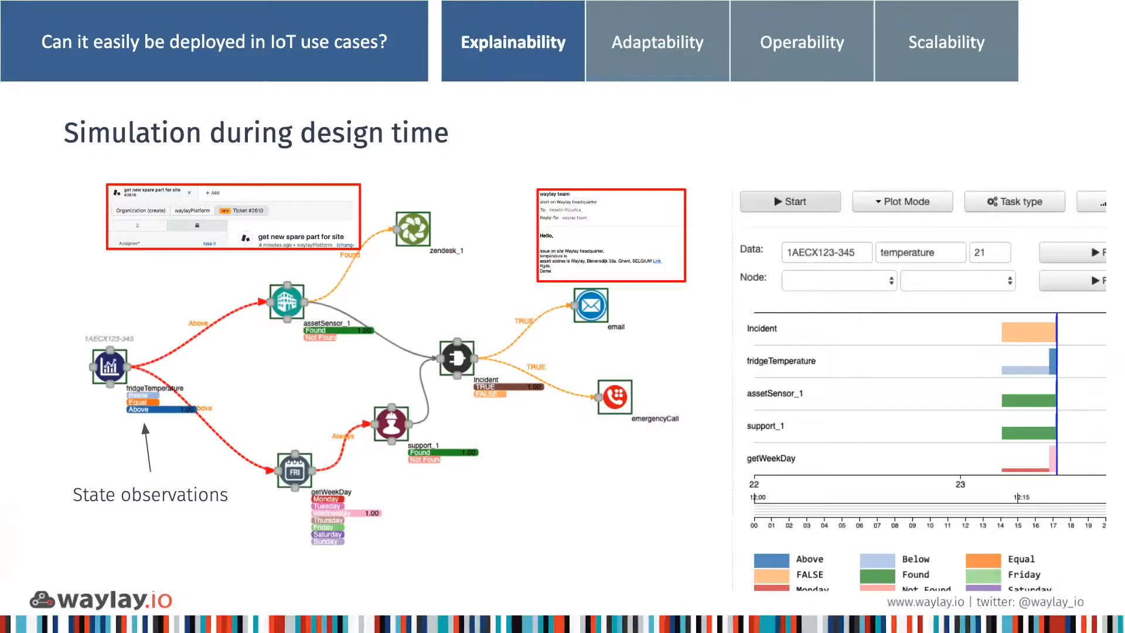
{"action": "key", "text": "Right"}
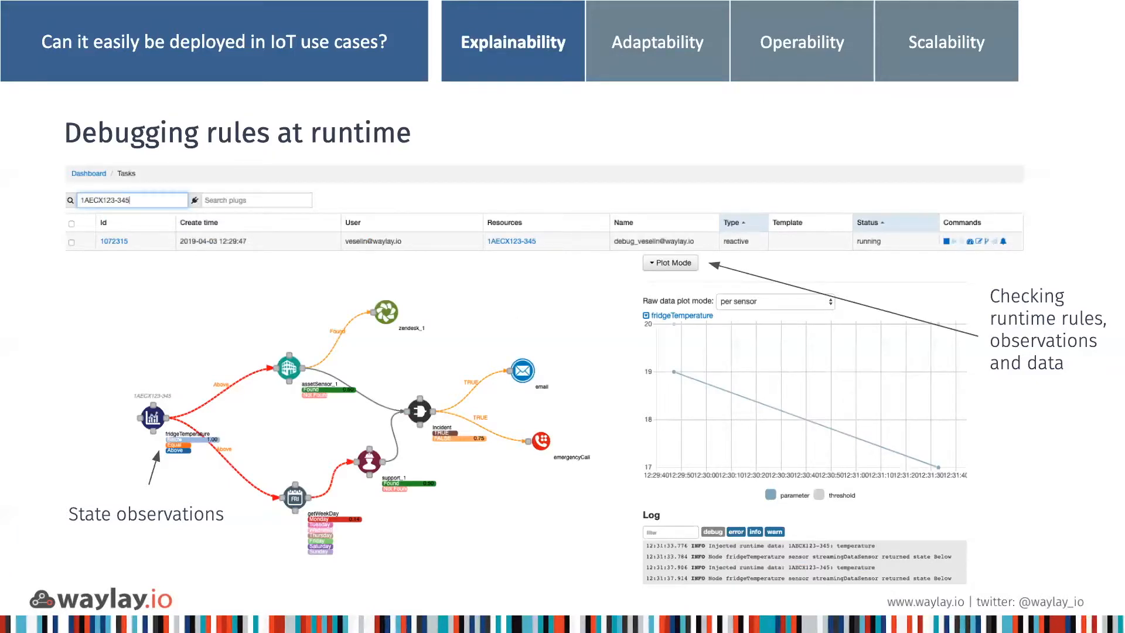
{"action": "key", "text": "Escape"}
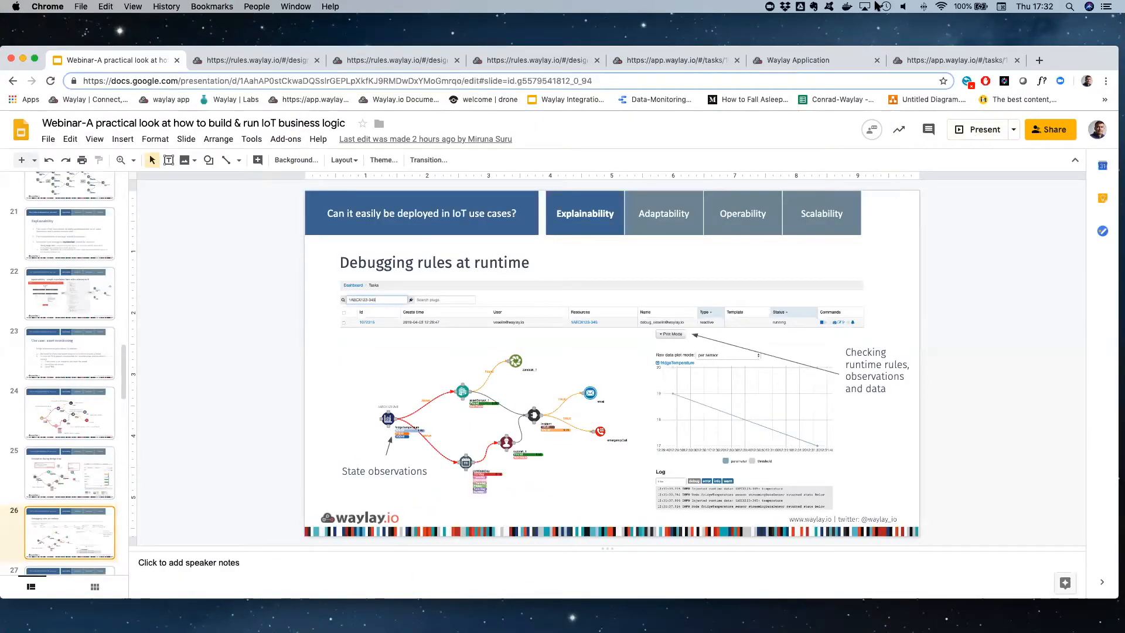
Return to the Waylay dashboard, then stop and delete task 63 from the task list
{"action": "left_click", "coordinate": [251, 60]}
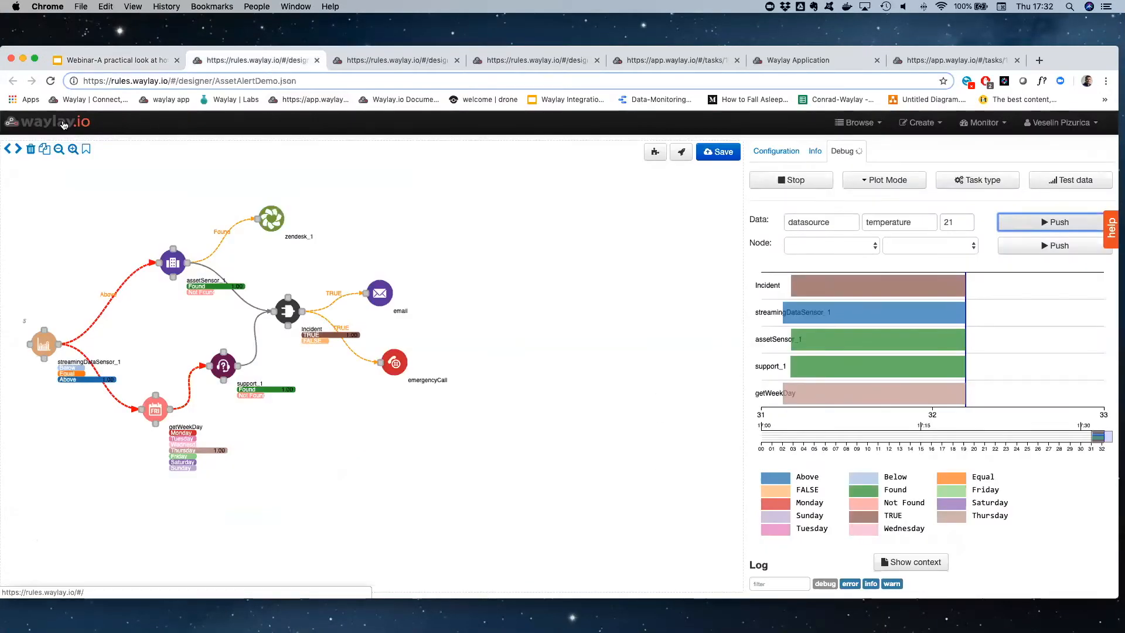
{"action": "left_click", "coordinate": [217, 161]}
{"action": "left_click", "coordinate": [659, 146]}
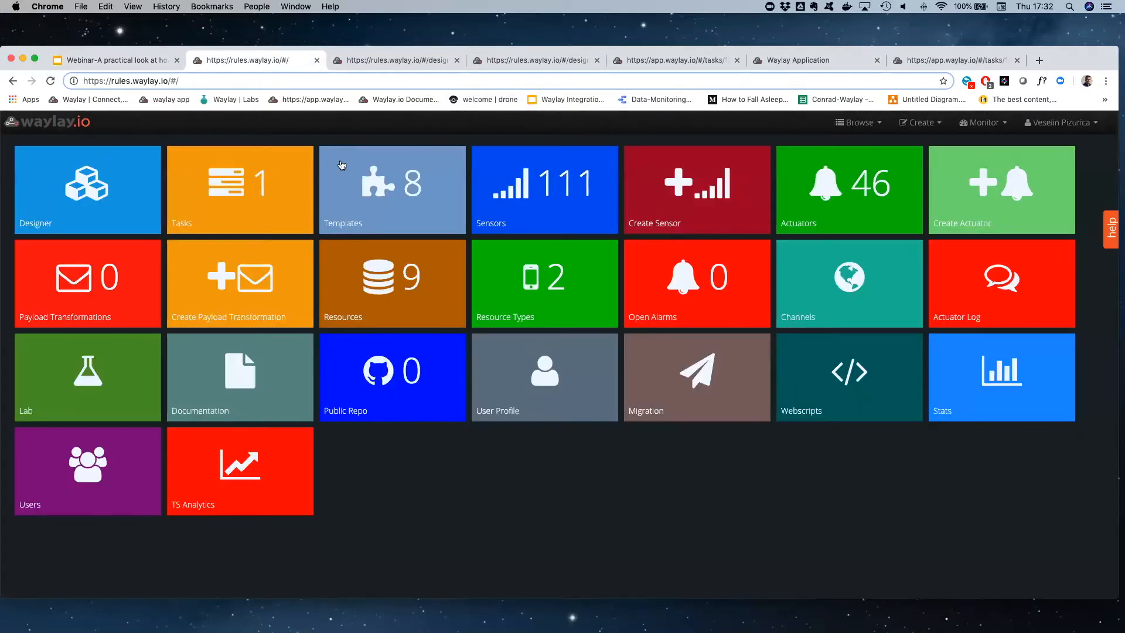
{"action": "left_click", "coordinate": [249, 184]}
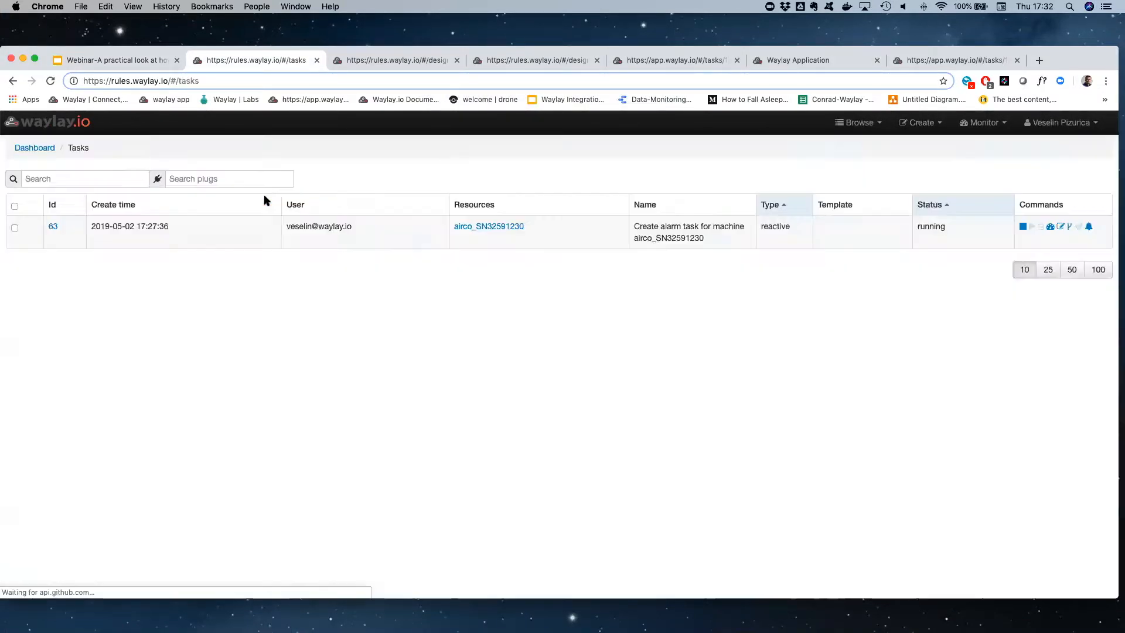
{"action": "left_click", "coordinate": [15, 228]}
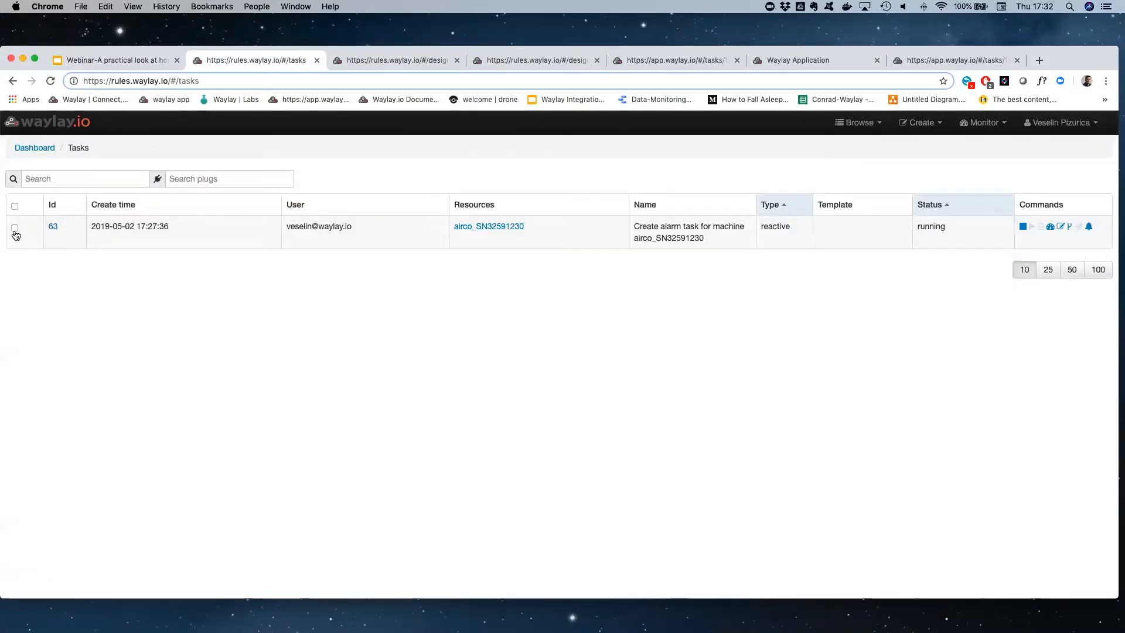
{"action": "left_click", "coordinate": [1025, 229]}
{"action": "left_click", "coordinate": [1050, 227]}
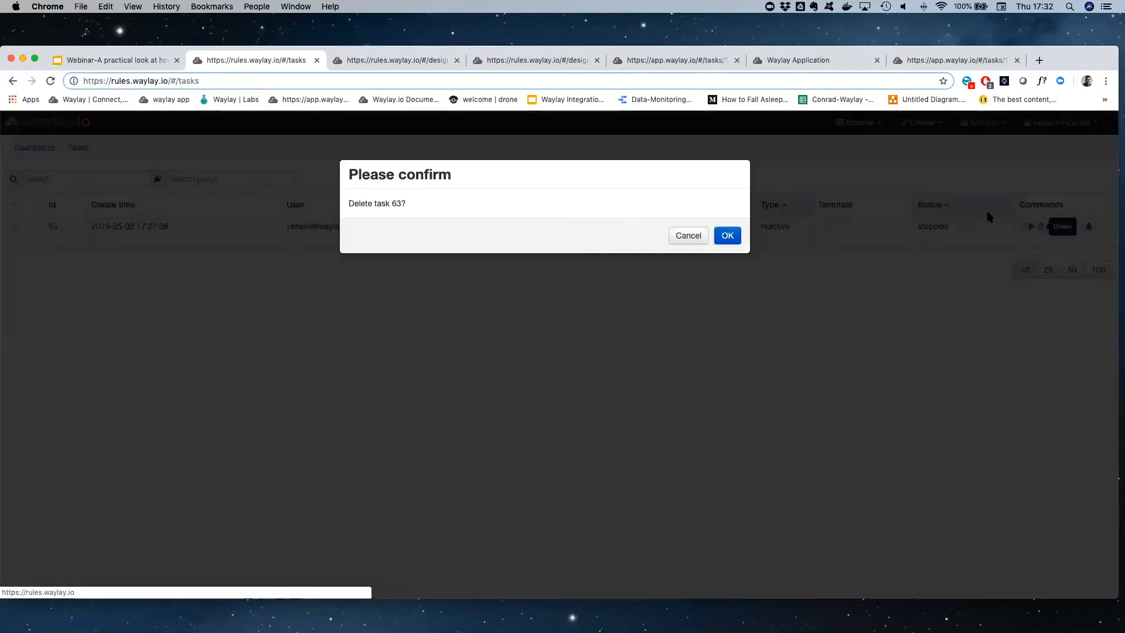
{"action": "left_click", "coordinate": [727, 235]}
Open the task deployment form for the AssetAlertDemo.json template
{"action": "left_click", "coordinate": [34, 147]}
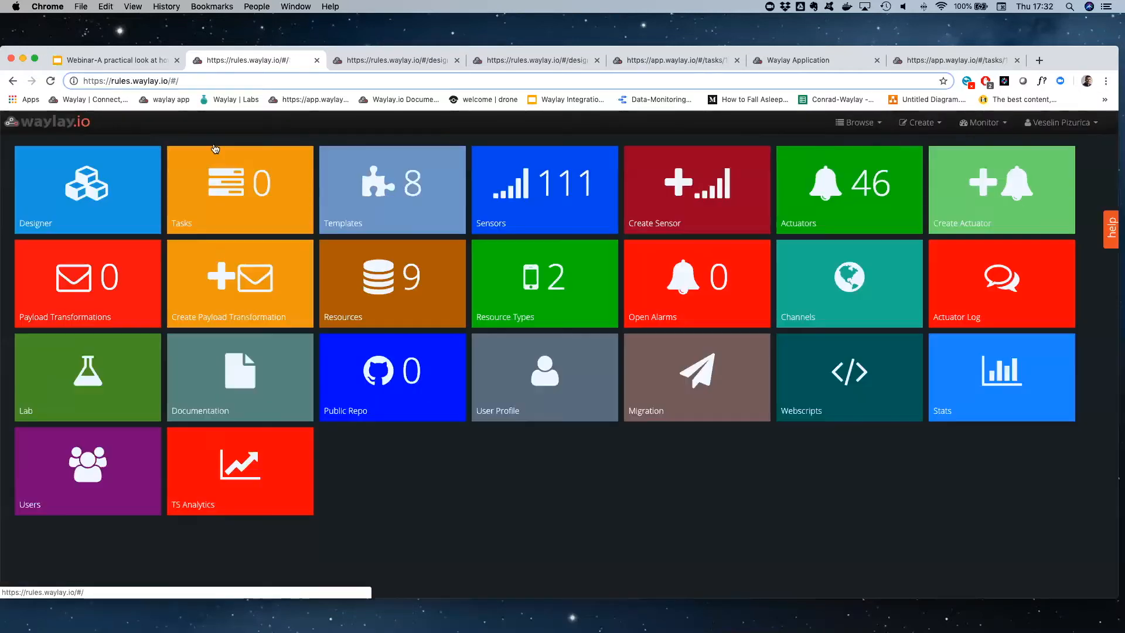
{"action": "left_click", "coordinate": [366, 200]}
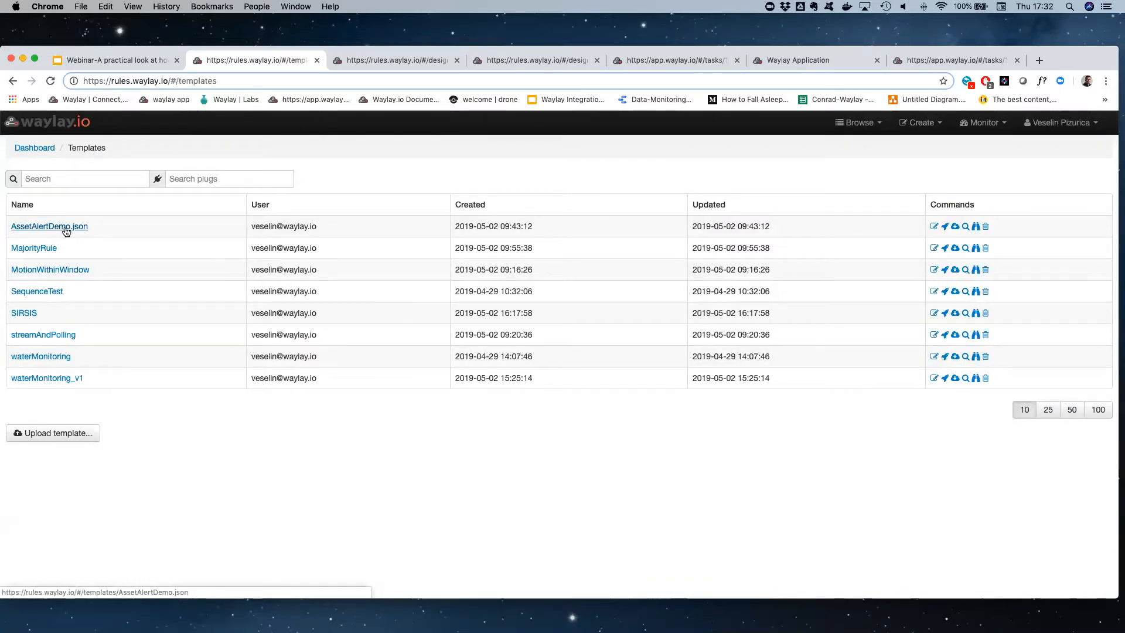
{"action": "left_click", "coordinate": [948, 229]}
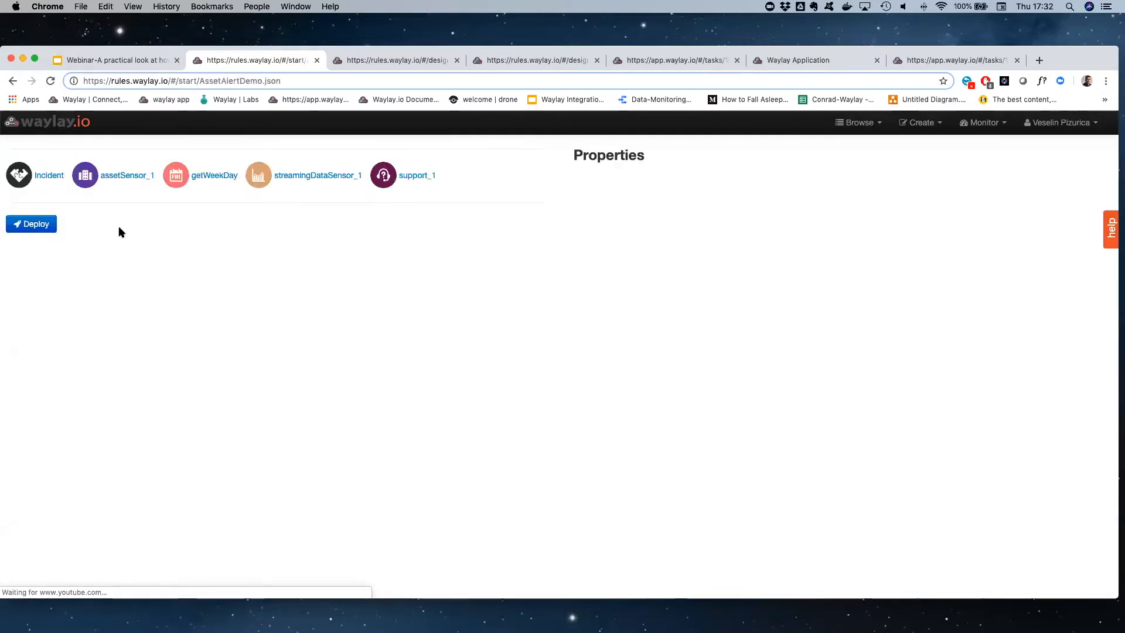
{"action": "left_click", "coordinate": [37, 224]}
Deploy the template as a reactive task on resource HVAC1 and view the created task
{"action": "left_click", "coordinate": [534, 227]}
{"action": "type", "text": "HVAc"}
{"action": "key", "text": "BackSpace"}
{"action": "type", "text": "C1"}
{"action": "left_click", "coordinate": [588, 345]}
{"action": "left_click", "coordinate": [553, 231]}
{"action": "double_click", "coordinate": [527, 231]}
{"action": "key", "text": "super+c"}
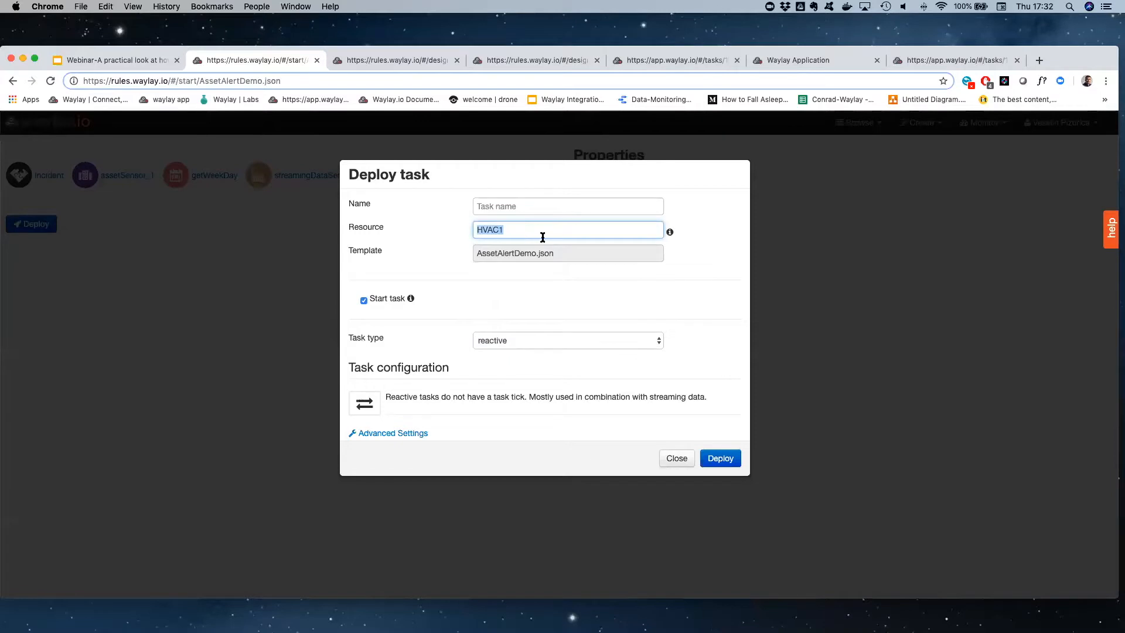
{"action": "left_click", "coordinate": [724, 462]}
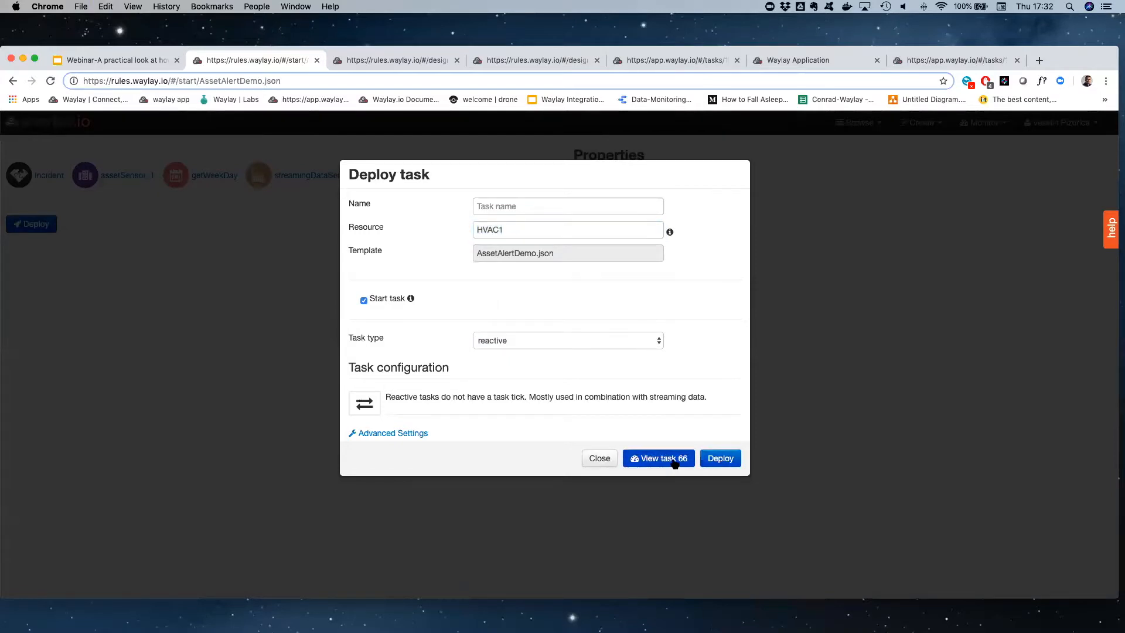
{"action": "left_click", "coordinate": [659, 458]}
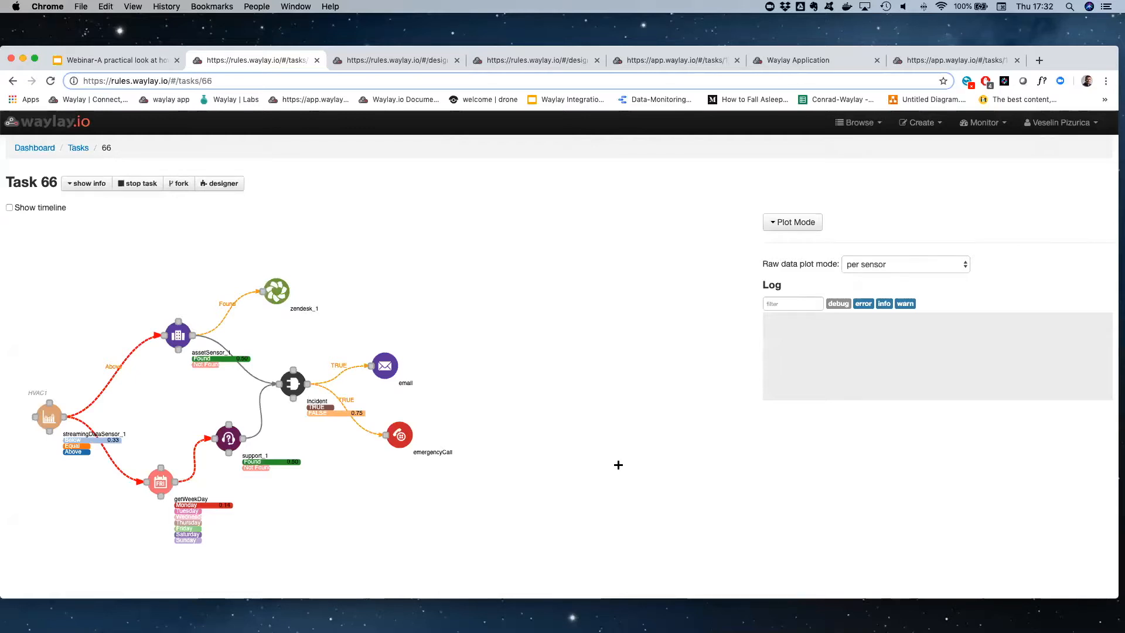
Switch to the Waylay Labs simulator, set the resource to HVAC1 and try to push temperature 23 to the broker once
{"action": "key", "text": "ctrl+Up"}
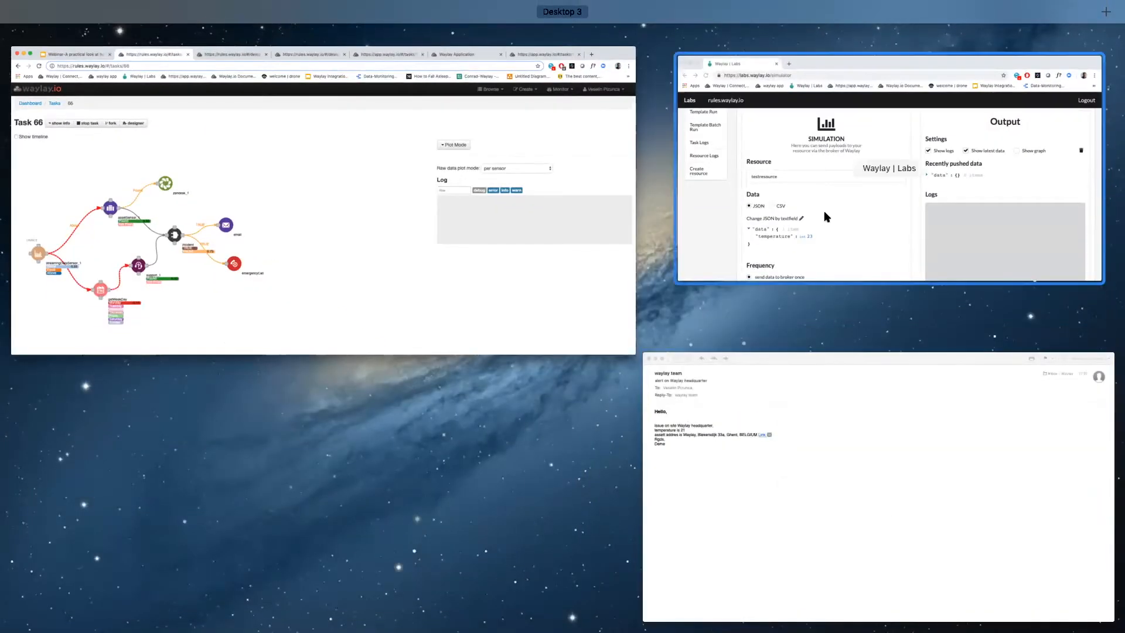
{"action": "left_click", "coordinate": [824, 212]}
{"action": "double_click", "coordinate": [540, 317]}
{"action": "key", "text": "super+v"}
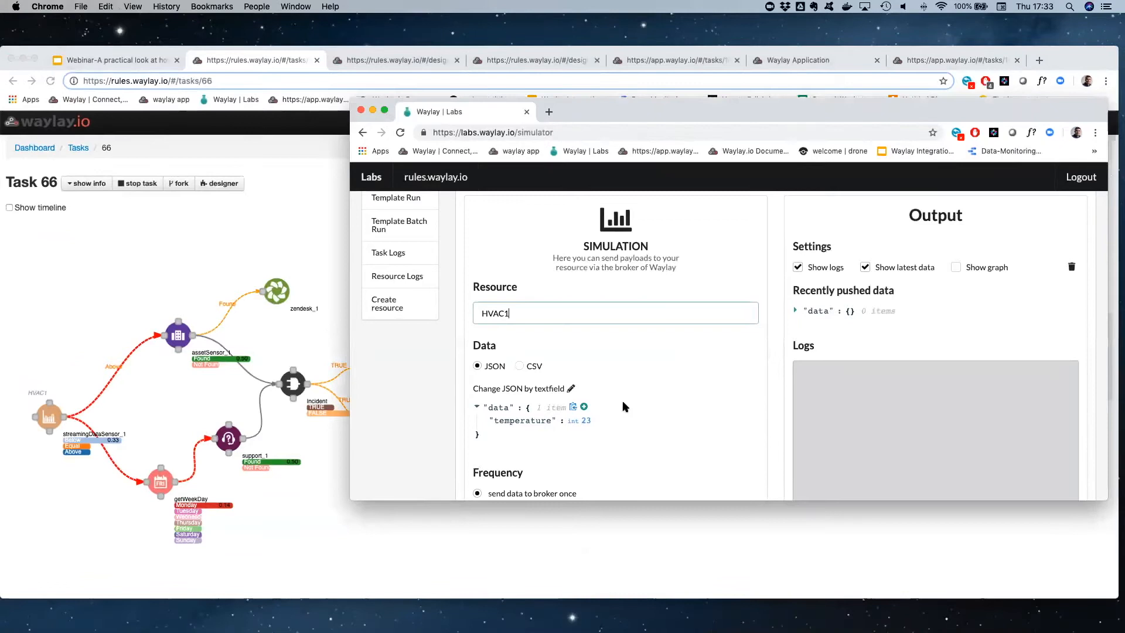
{"action": "scroll", "coordinate": [622, 403], "scroll_direction": "down", "scroll_amount": 4}
{"action": "left_click", "coordinate": [552, 457]}
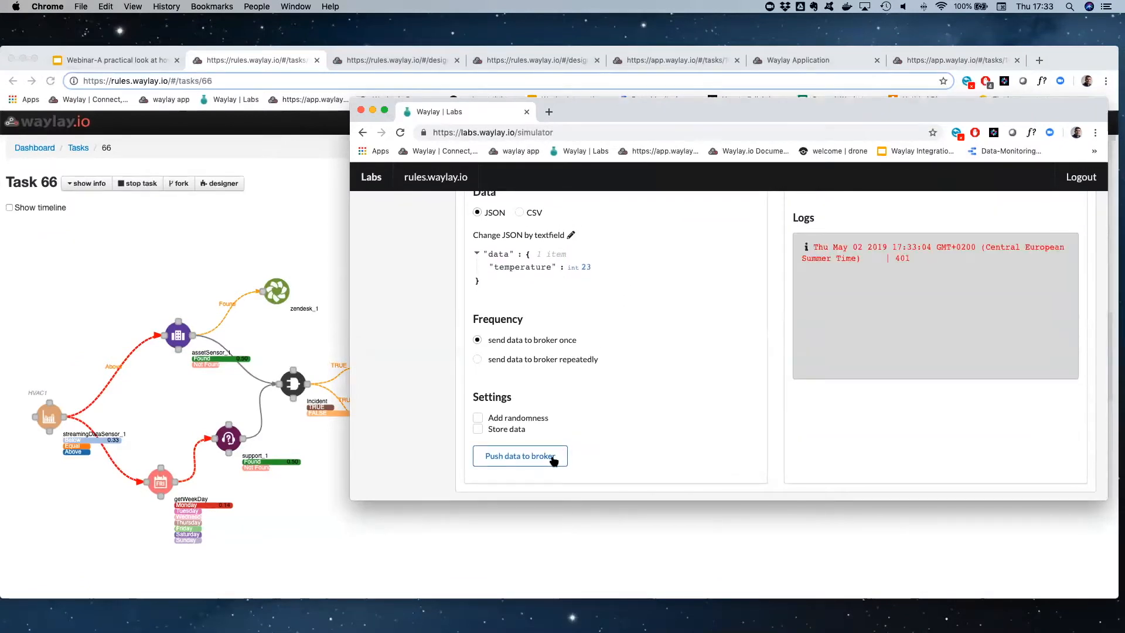
Log out of Waylay Labs and log back in with the domain rules.waylay.io
{"action": "scroll", "coordinate": [580, 428], "scroll_direction": "up", "scroll_amount": 3}
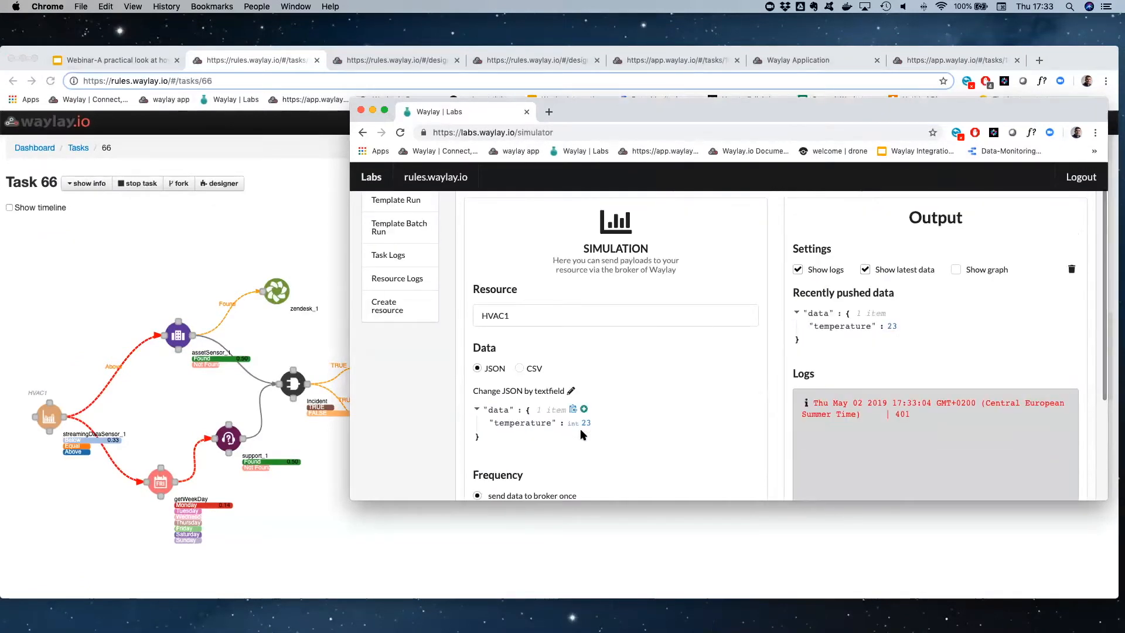
{"action": "left_click", "coordinate": [1081, 177]}
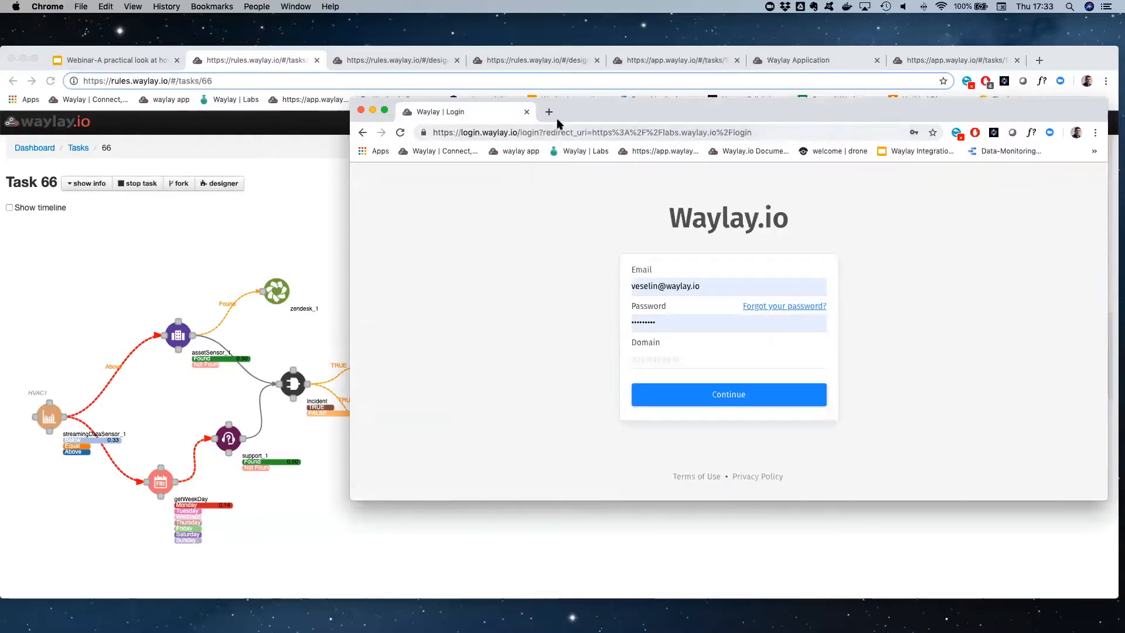
{"action": "left_click", "coordinate": [703, 352]}
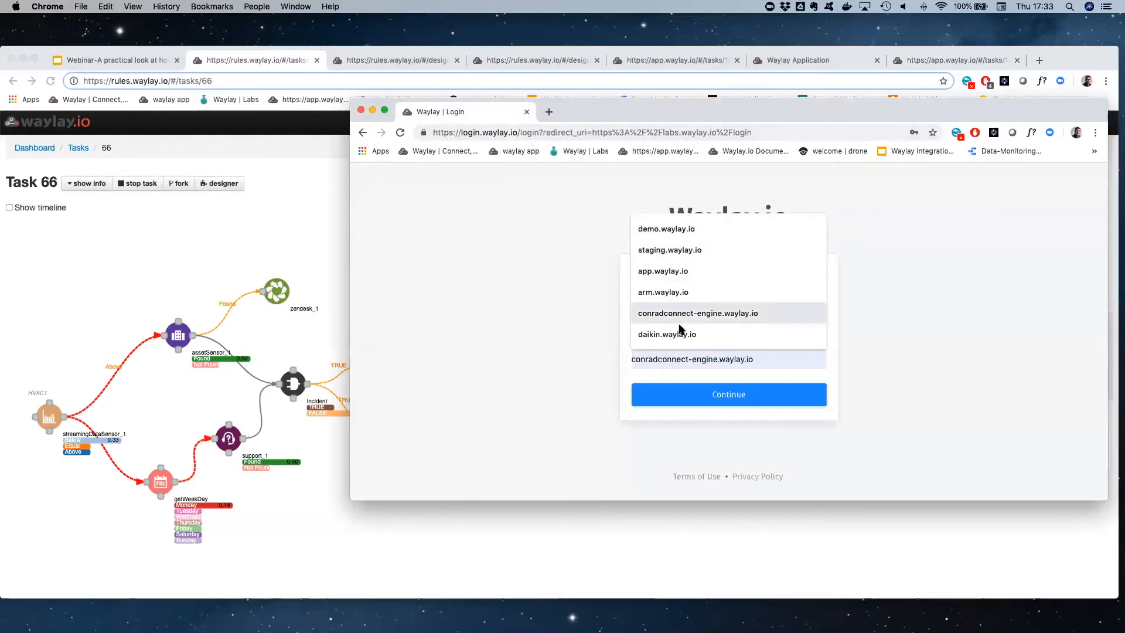
{"action": "type", "text": "rule"}
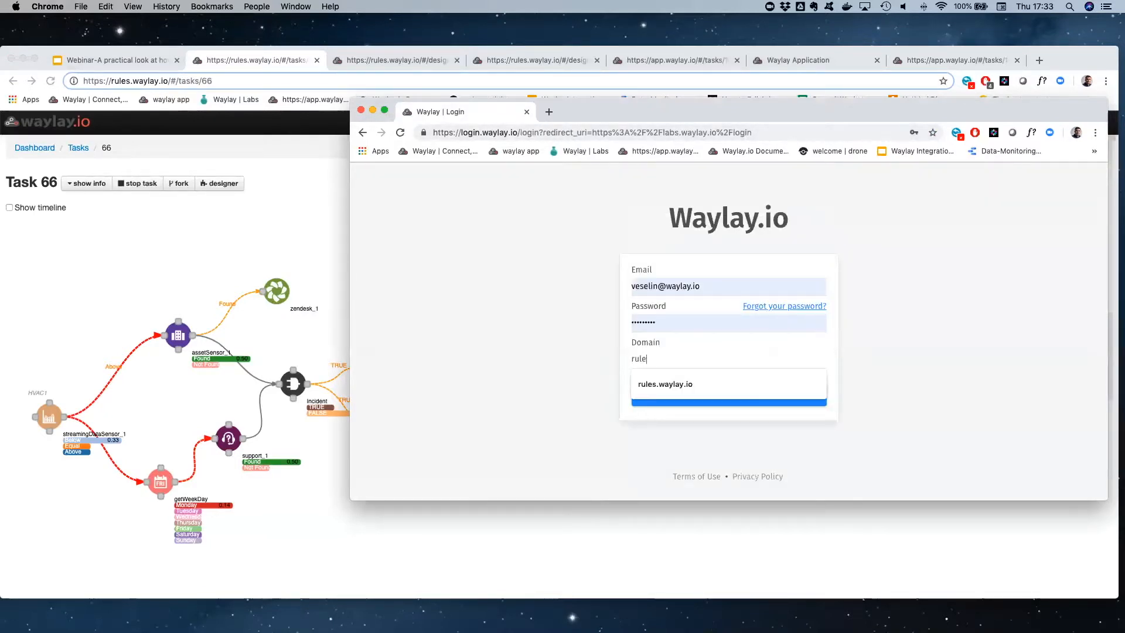
{"action": "type", "text": "s.waylay.io"}
{"action": "left_click", "coordinate": [683, 384]}
{"action": "left_click", "coordinate": [710, 399]}
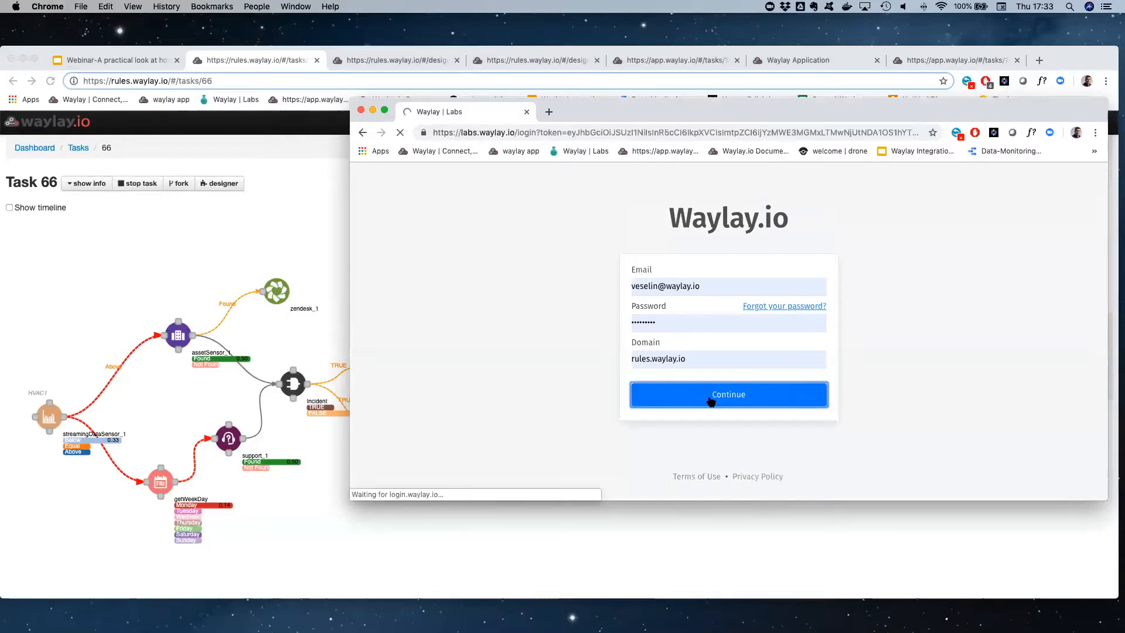
Set the simulator resource to HVAC1, push temperature 23 to the broker once, and bring the task 66 window forward
{"action": "left_click", "coordinate": [528, 355]}
{"action": "type", "text": "HVAC1"}
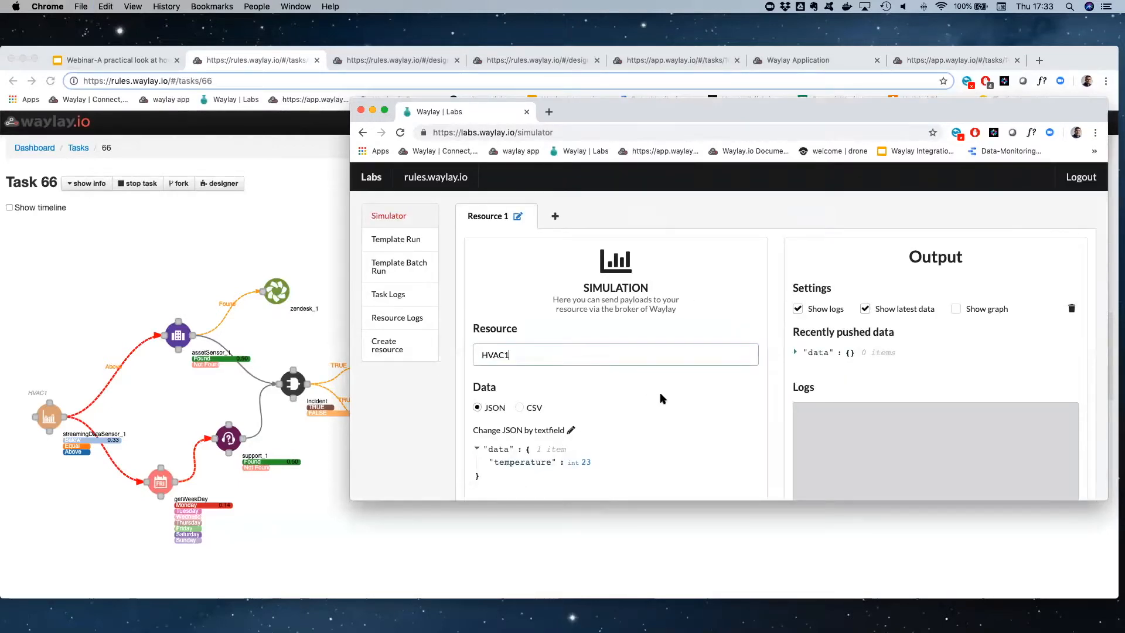
{"action": "scroll", "coordinate": [659, 393], "scroll_direction": "down", "scroll_amount": 5}
{"action": "left_click", "coordinate": [527, 456]}
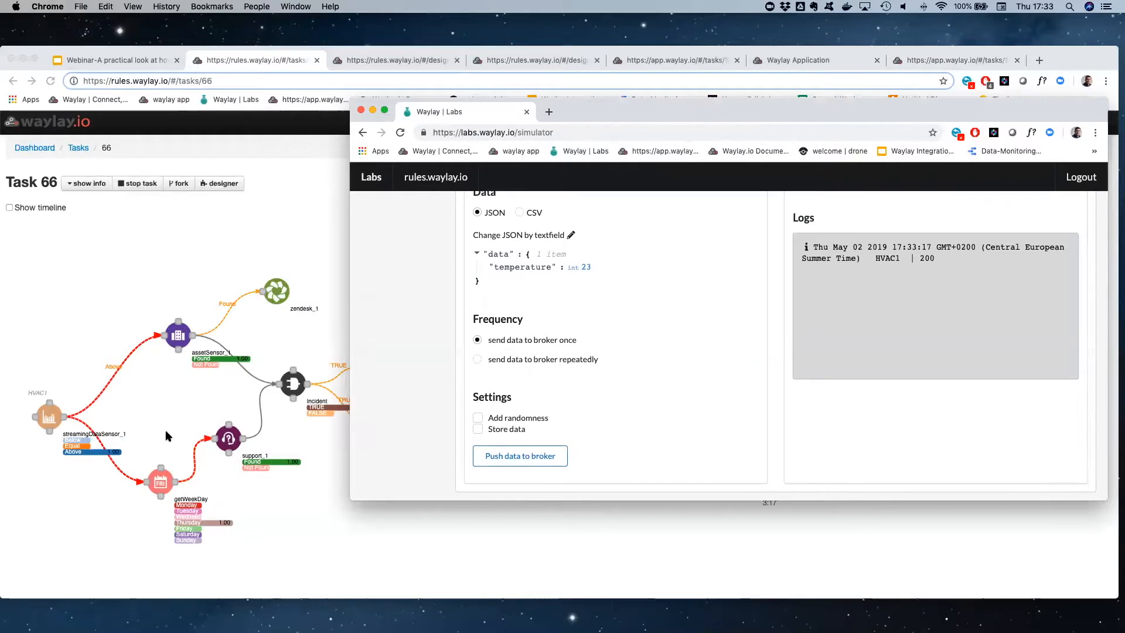
{"action": "left_click", "coordinate": [70, 375]}
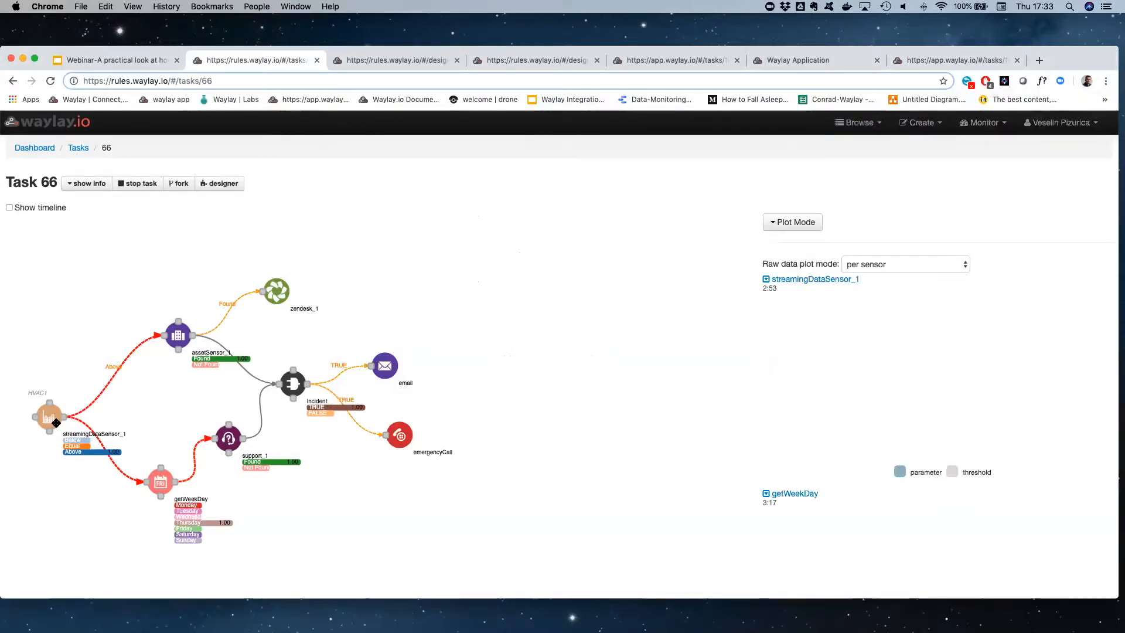
Return to the Waylay dashboard and open the running AssetAlertDemo.json task from the task list in its debug view
{"action": "left_click", "coordinate": [60, 125]}
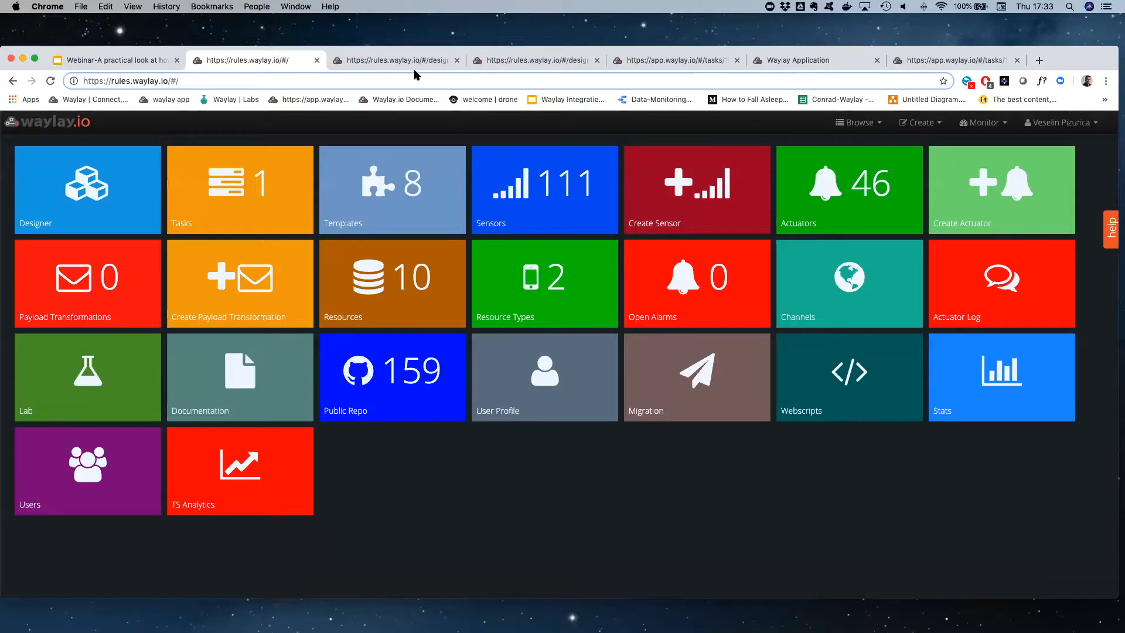
{"action": "left_click", "coordinate": [282, 212]}
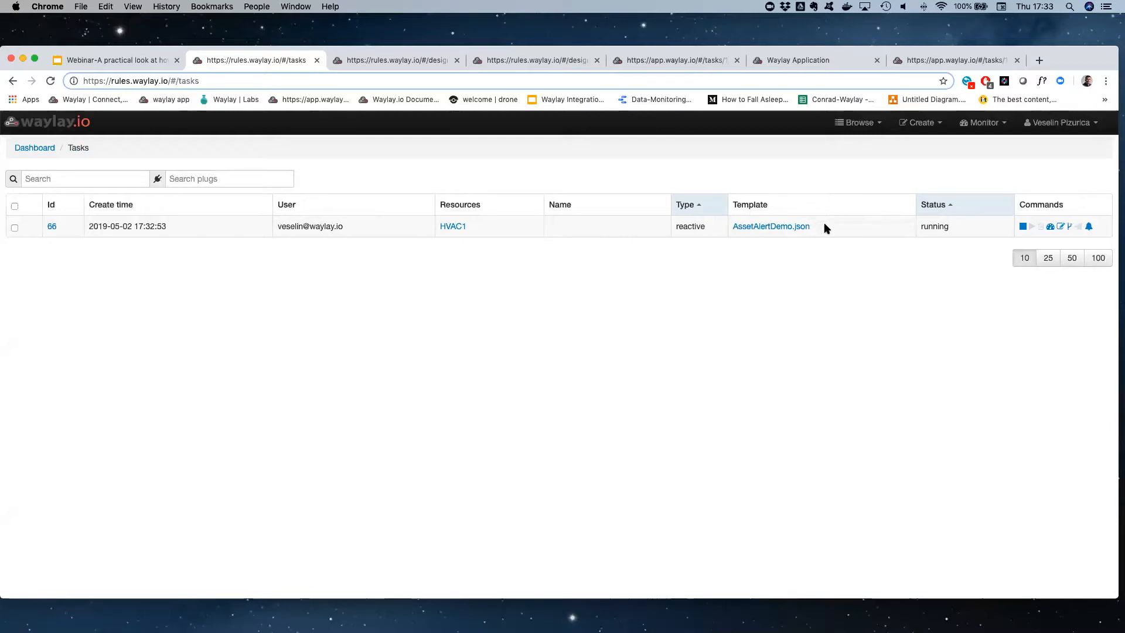
{"action": "left_click", "coordinate": [1050, 225]}
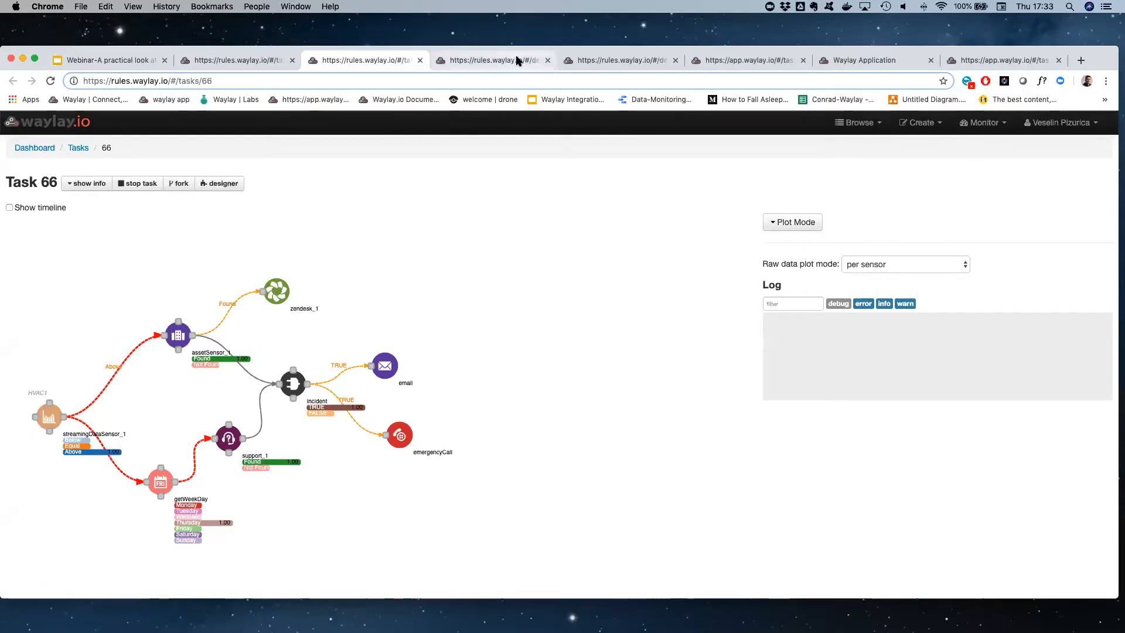
Close the two leftover rules.waylay.io designer pages
{"action": "left_click", "coordinate": [530, 60]}
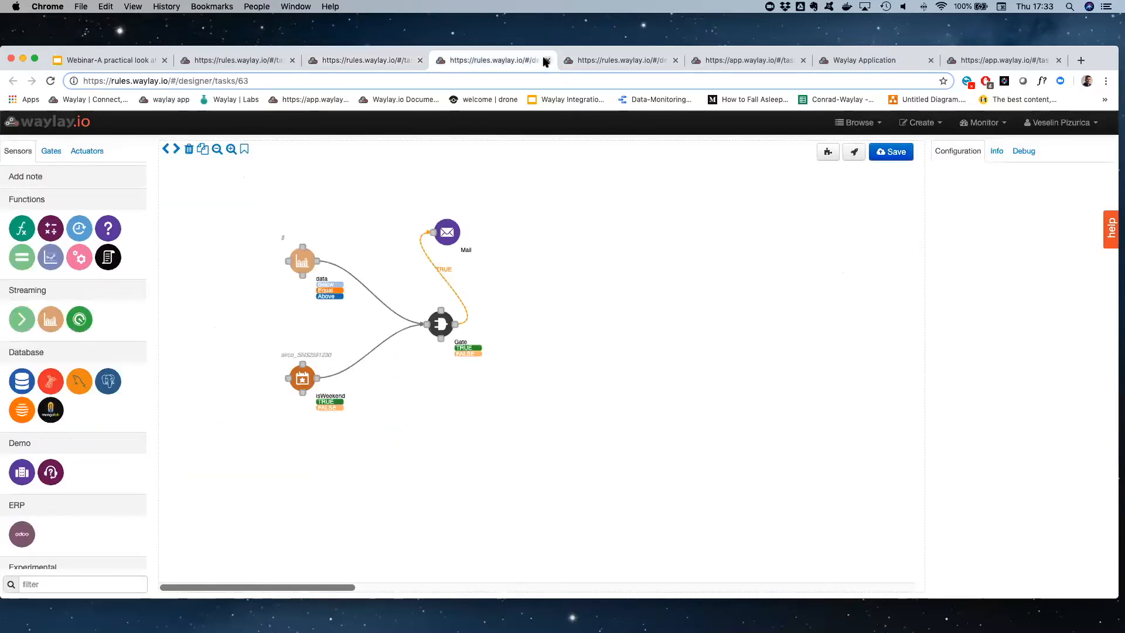
{"action": "left_click", "coordinate": [545, 60]}
{"action": "left_click", "coordinate": [545, 61]}
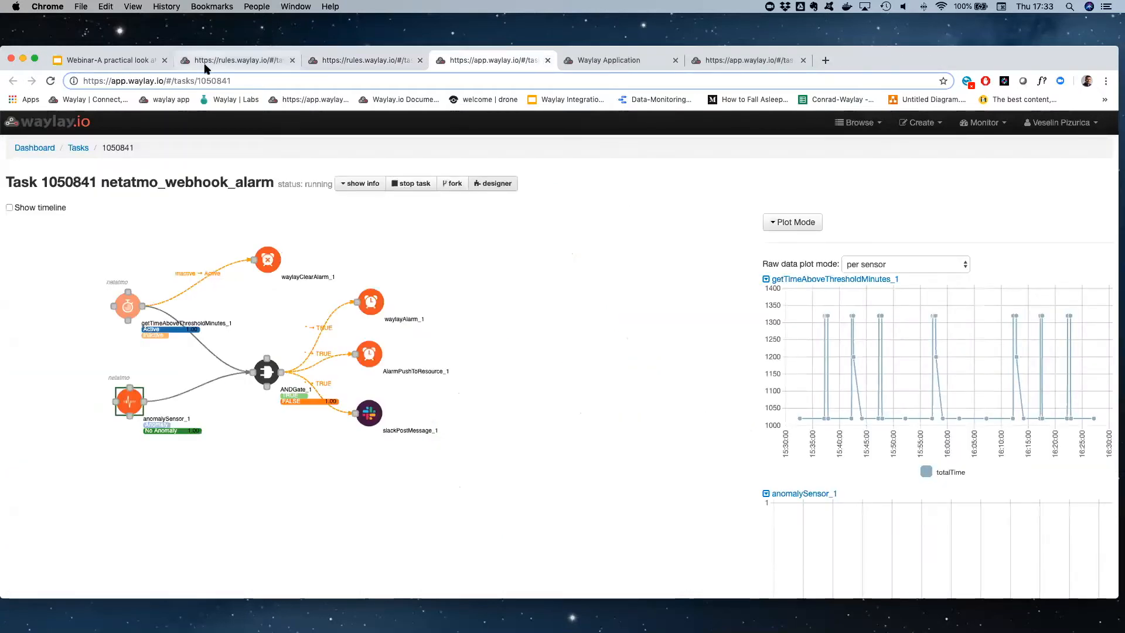
Present the webinar slides from "Debugging rules at runtime" to "Template Batch run, running rules against data logs", and exit the presentation
{"action": "left_click", "coordinate": [153, 65]}
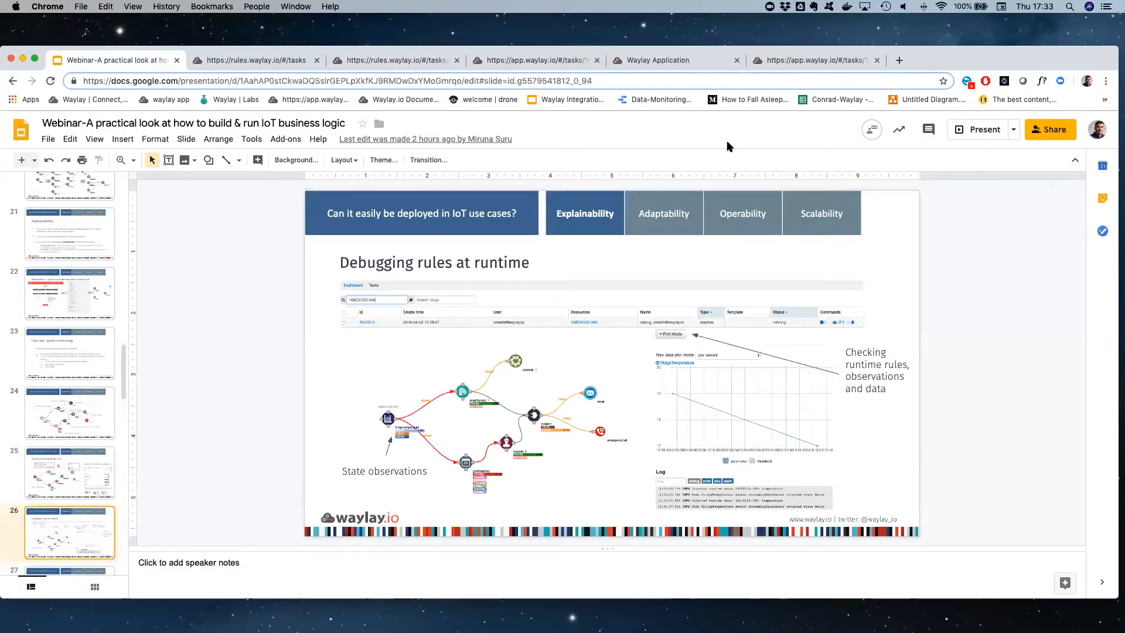
{"action": "left_click", "coordinate": [985, 130]}
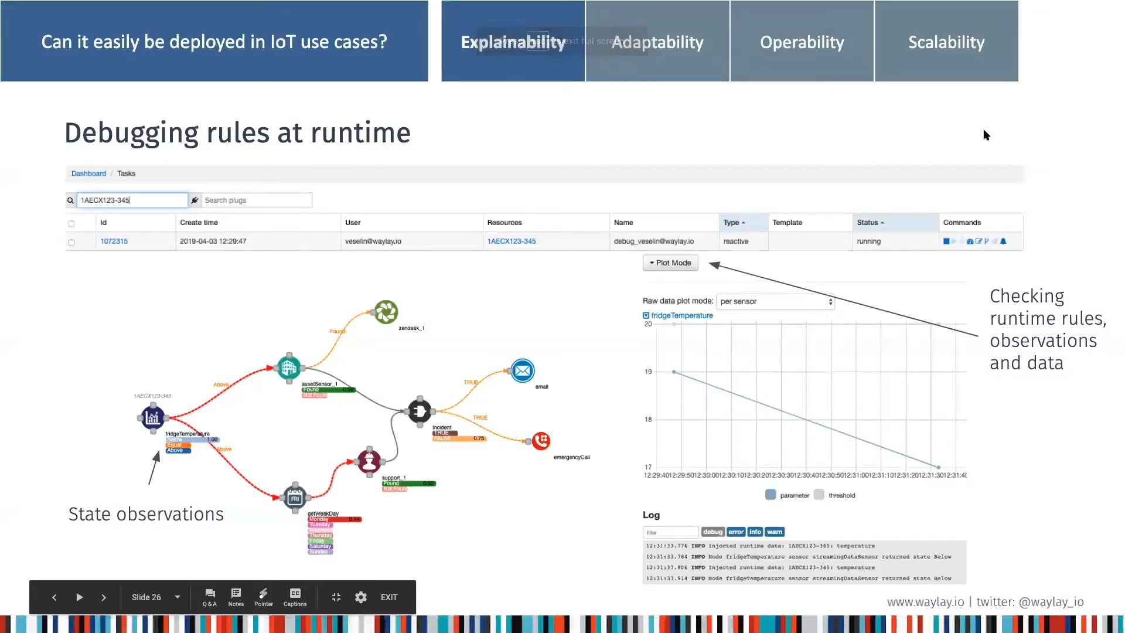
{"action": "key", "text": "Right"}
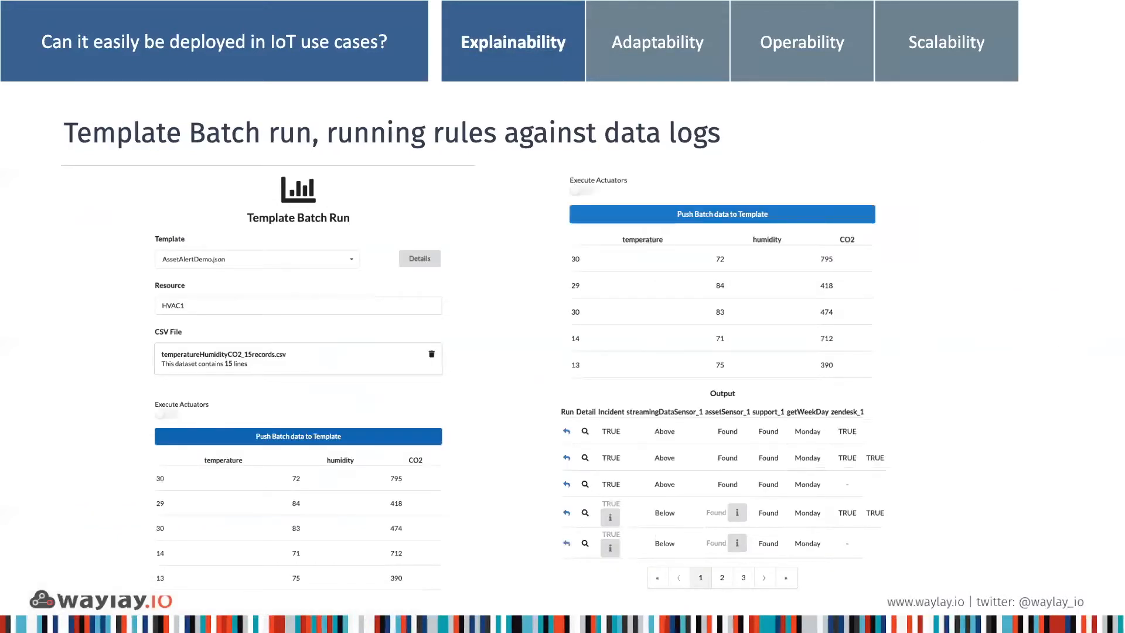
{"action": "key", "text": "Escape"}
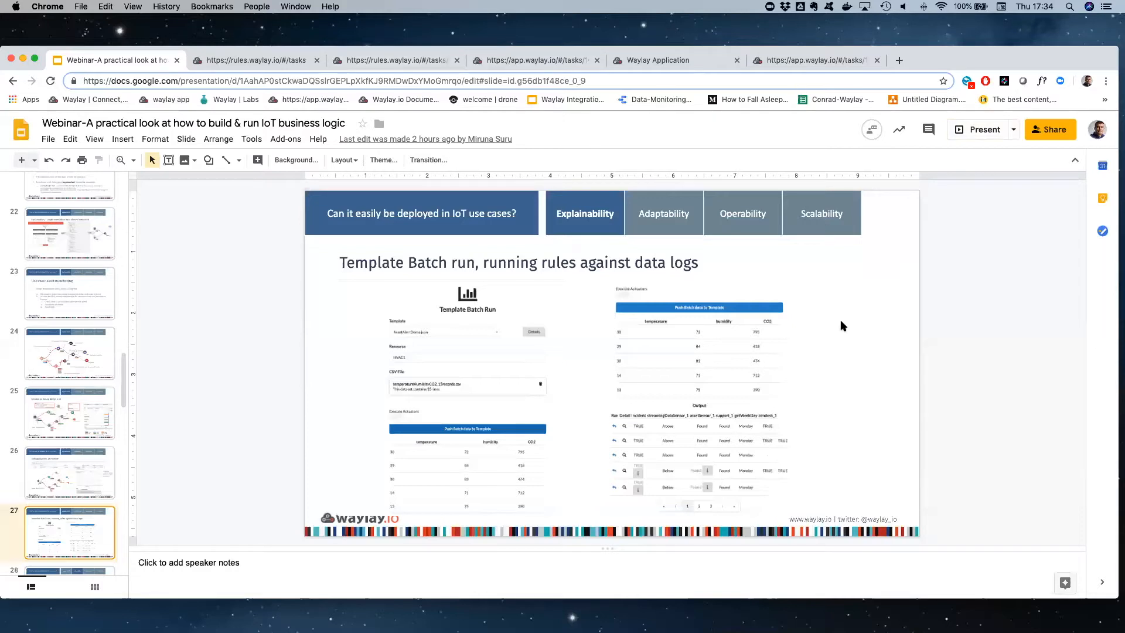
Switch to the Waylay Labs window, open Template Batch Run and reposition the window
{"action": "key", "text": "ctrl+Up"}
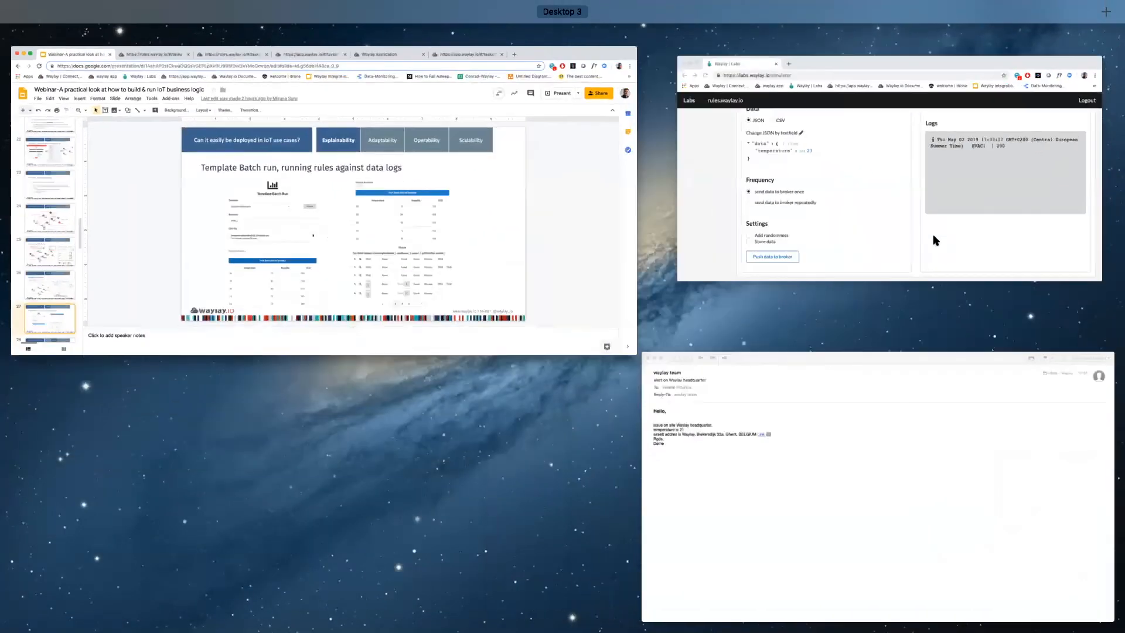
{"action": "left_click", "coordinate": [769, 259]}
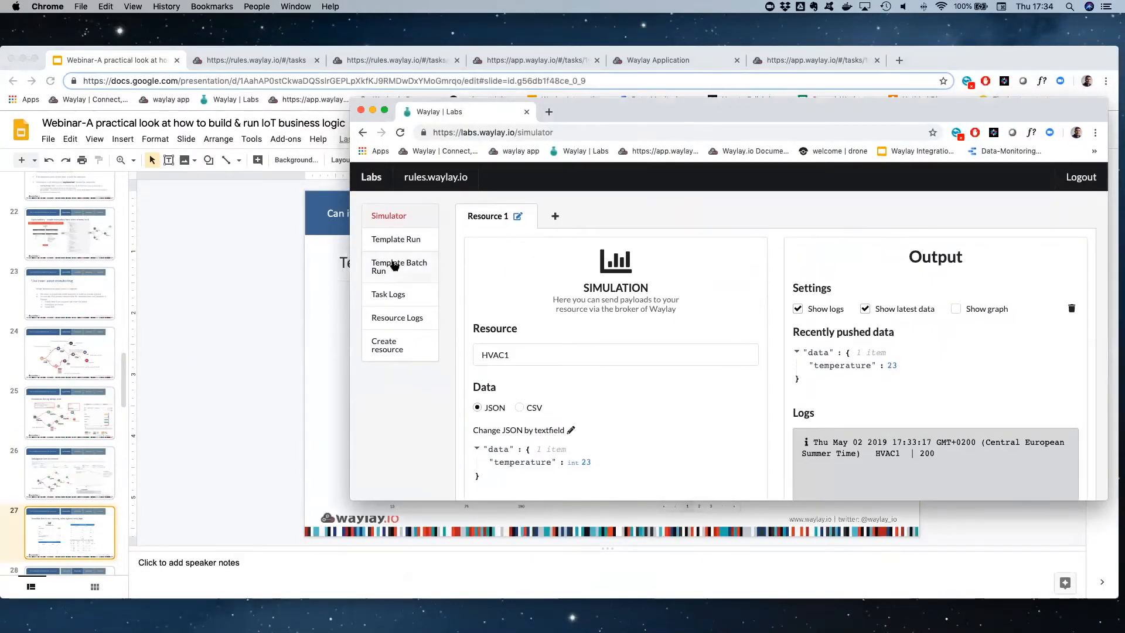
{"action": "left_click", "coordinate": [393, 267]}
{"action": "left_click_drag", "start_coordinate": [712, 115], "coordinate": [616, 57]}
Select the AssetAlertDemo.json template for the batch run and set the resource to HVAC2
{"action": "left_click", "coordinate": [574, 260]}
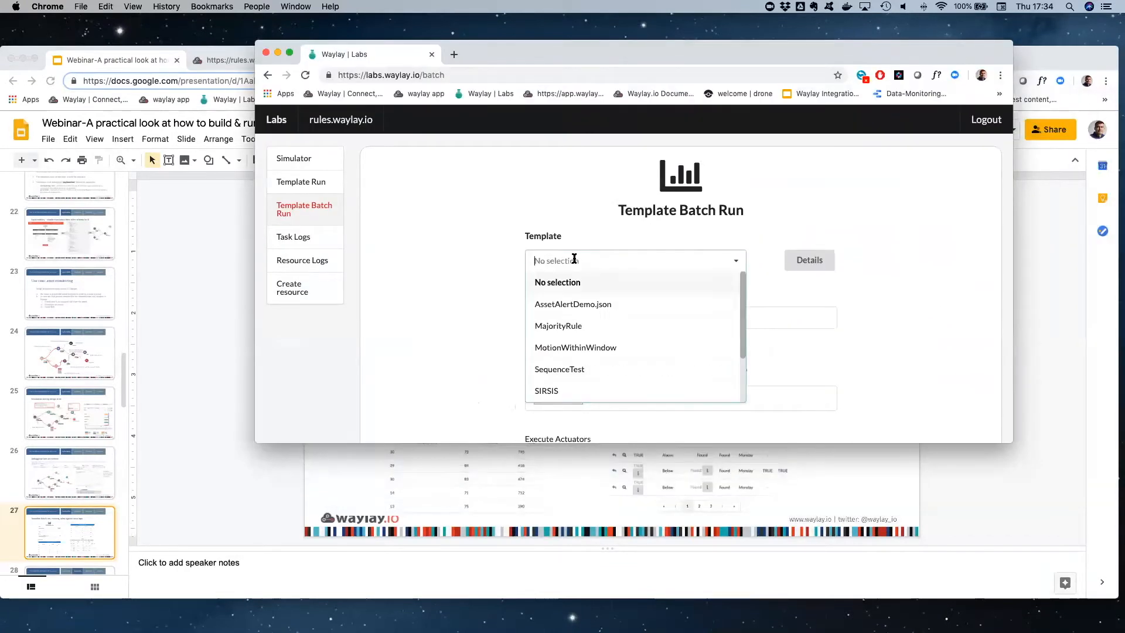
{"action": "type", "text": "sa"}
{"action": "key", "text": "BackSpace"}
{"action": "key", "text": "BackSpace"}
{"action": "type", "text": "a"}
{"action": "left_click", "coordinate": [578, 282]}
{"action": "left_click", "coordinate": [563, 319]}
{"action": "type", "text": "HVAC2"}
{"action": "scroll", "coordinate": [583, 364], "scroll_direction": "down", "scroll_amount": 2}
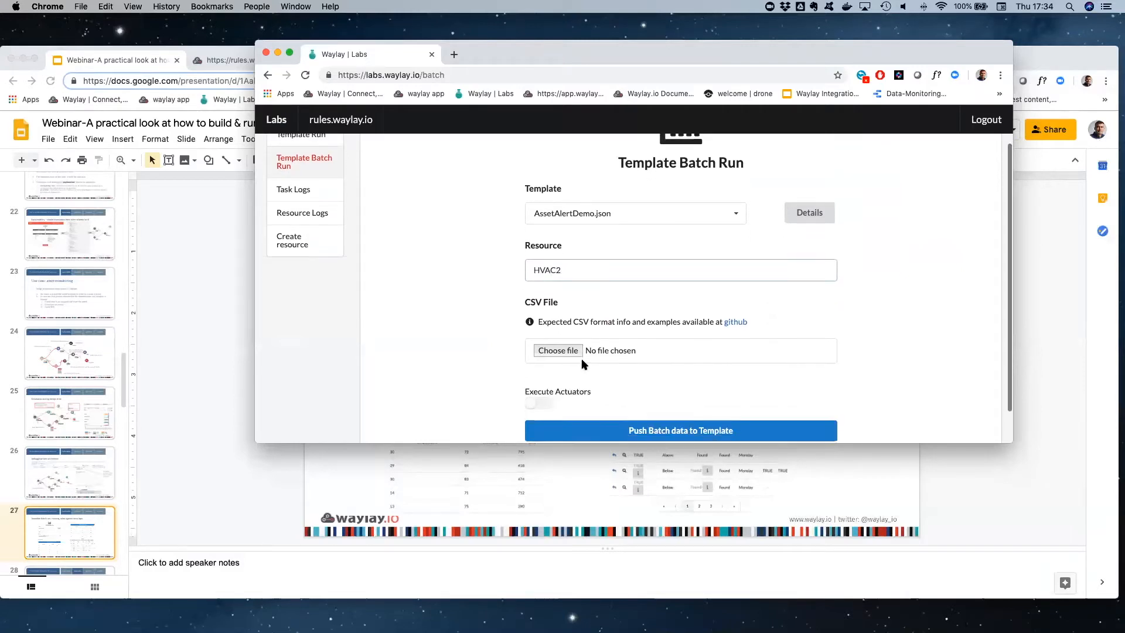
Load temperatureHumidityCO2_15records.csv as the CSV file and push the batch data to the template
{"action": "left_click", "coordinate": [574, 350]}
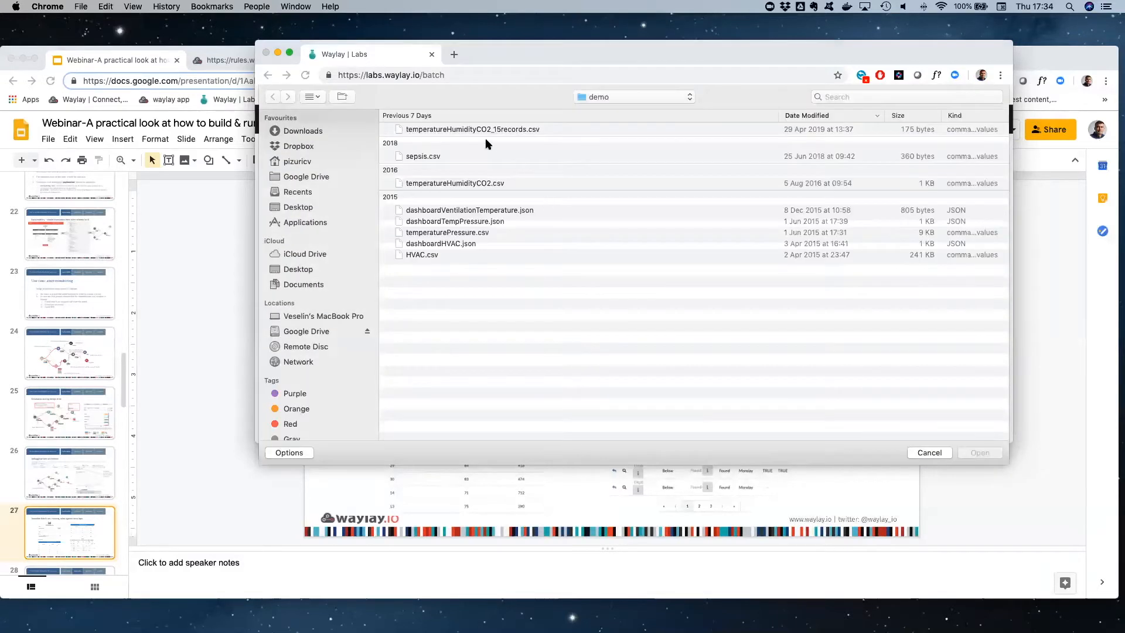
{"action": "double_click", "coordinate": [494, 130]}
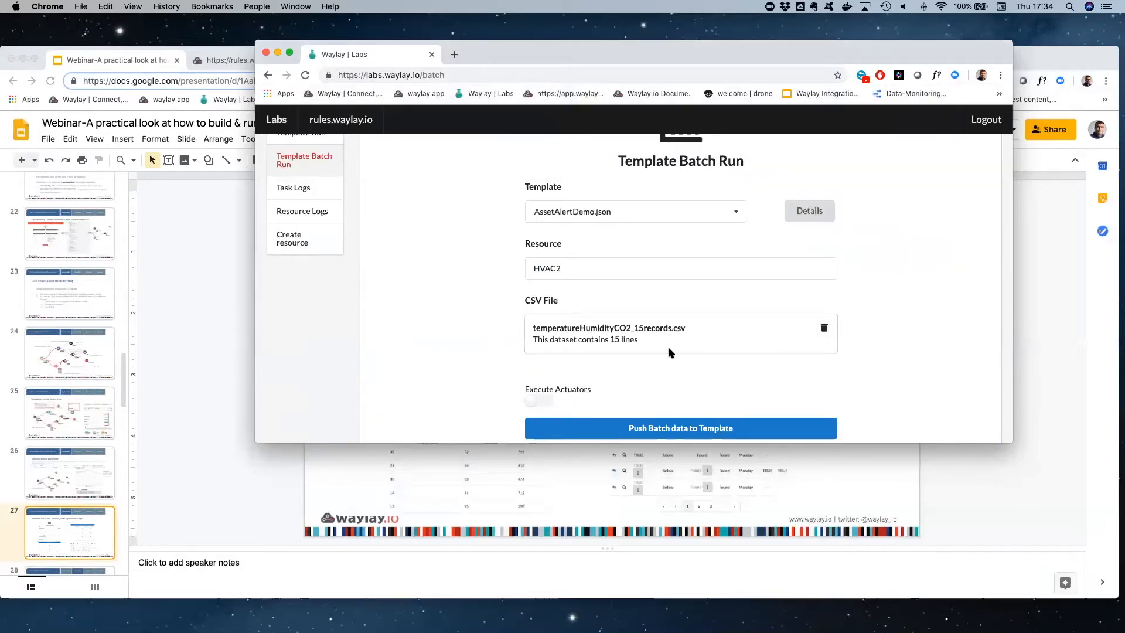
{"action": "scroll", "coordinate": [671, 351], "scroll_direction": "down", "scroll_amount": 5}
{"action": "left_click", "coordinate": [671, 226]}
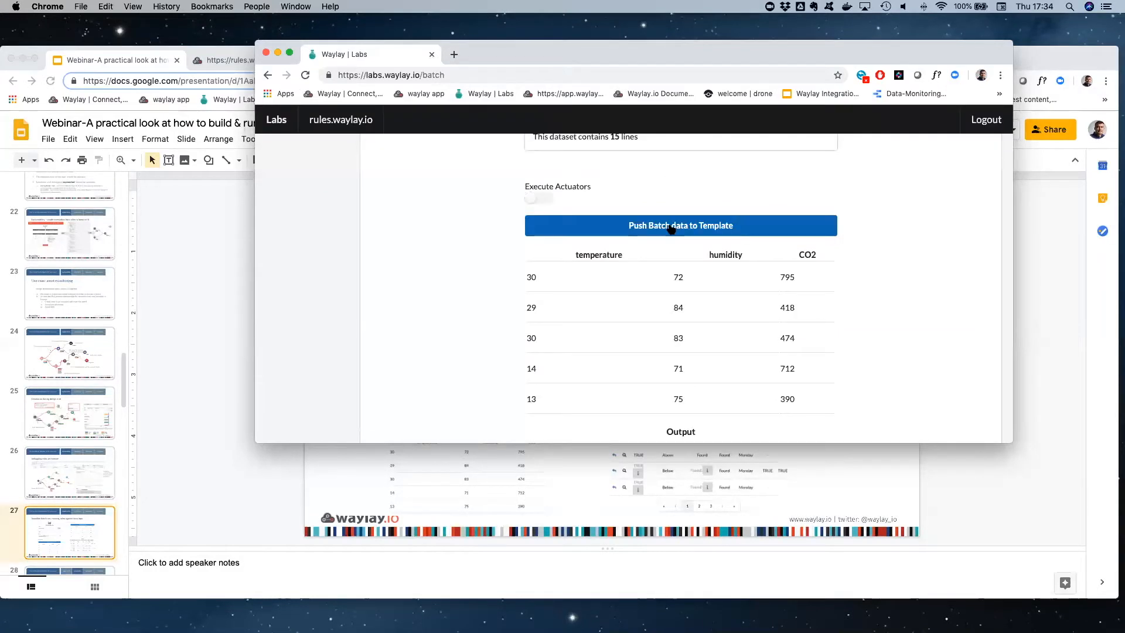
Enlarge the window and compare the CSV records with the batch output, checking the first row's weekday and zendesk_1 results
{"action": "scroll", "coordinate": [671, 228], "scroll_direction": "up", "scroll_amount": 5}
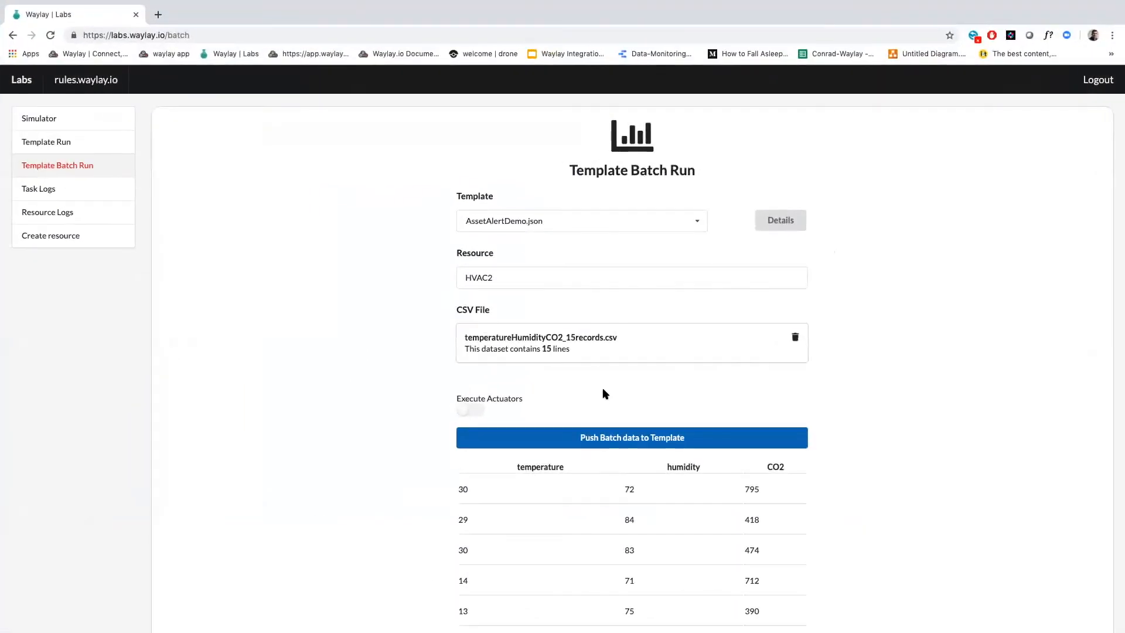
{"action": "scroll", "coordinate": [604, 410], "scroll_direction": "down", "scroll_amount": 5}
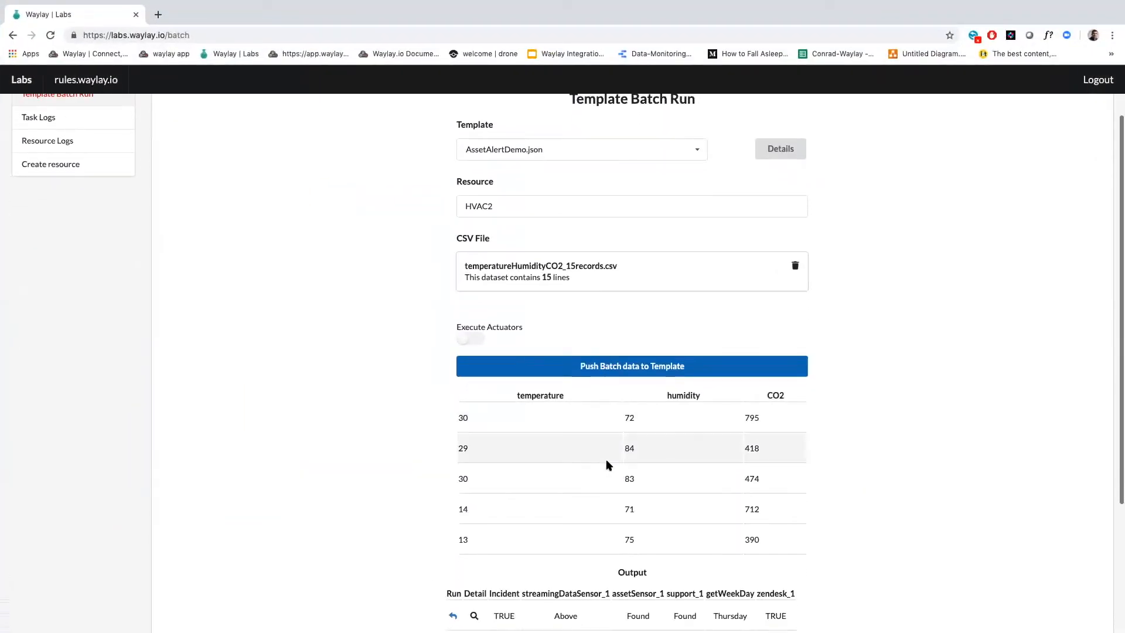
{"action": "left_click_drag", "start_coordinate": [464, 271], "coordinate": [492, 292]}
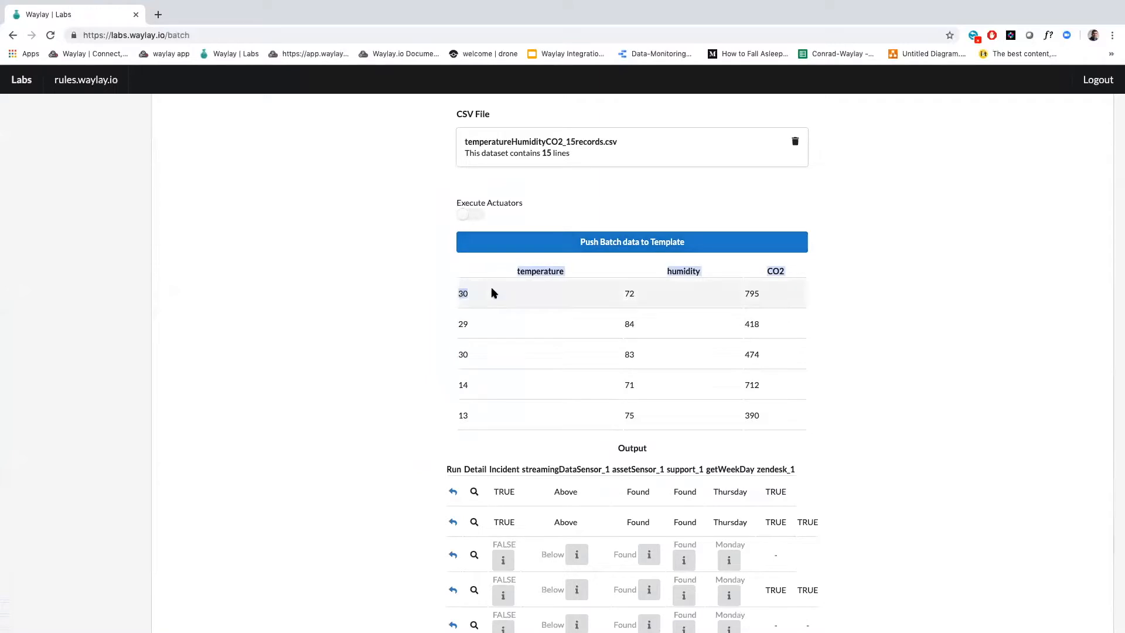
{"action": "scroll", "coordinate": [615, 449], "scroll_direction": "down", "scroll_amount": 2}
{"action": "left_click_drag", "start_coordinate": [676, 431], "coordinate": [752, 426]}
{"action": "double_click", "coordinate": [730, 431]}
{"action": "double_click", "coordinate": [776, 431]}
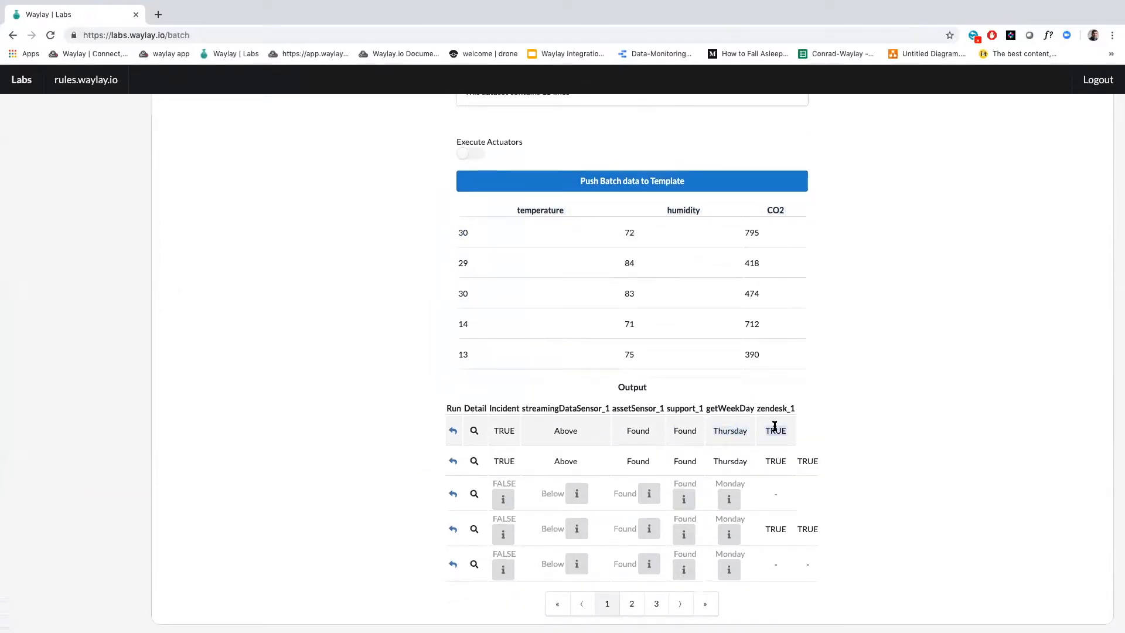
Rerun the first batch output row in Template Run with humidity and CO2 removed, pushing only temperature 30
{"action": "left_click", "coordinate": [453, 430]}
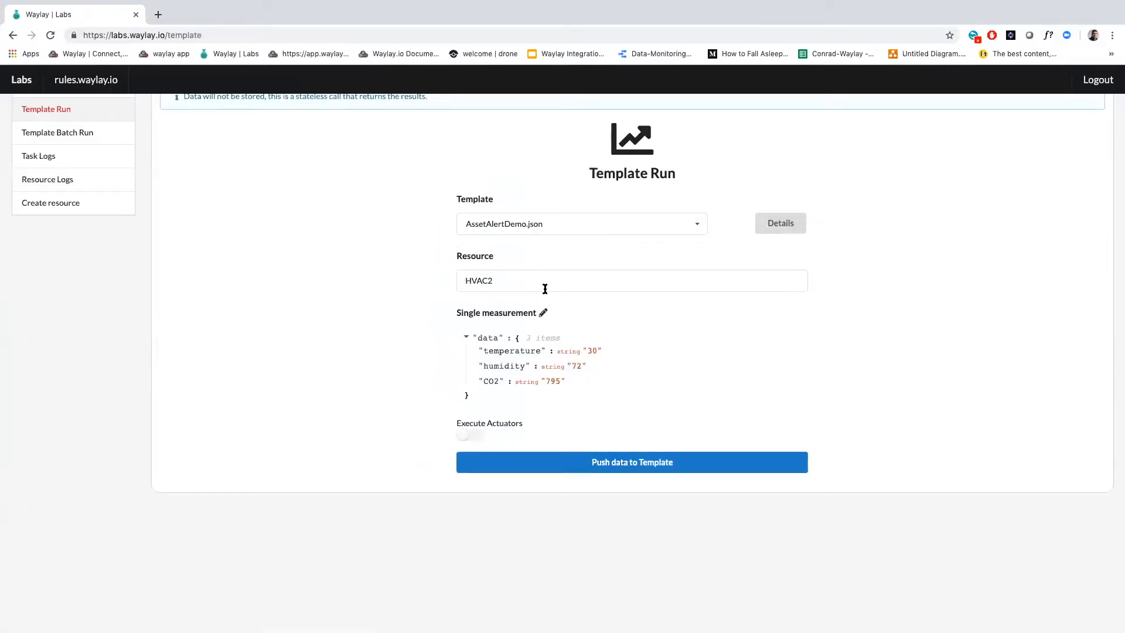
{"action": "mouse_move", "coordinate": [535, 354]}
{"action": "mouse_move", "coordinate": [575, 366]}
{"action": "left_click", "coordinate": [615, 366]}
{"action": "left_click", "coordinate": [595, 367]}
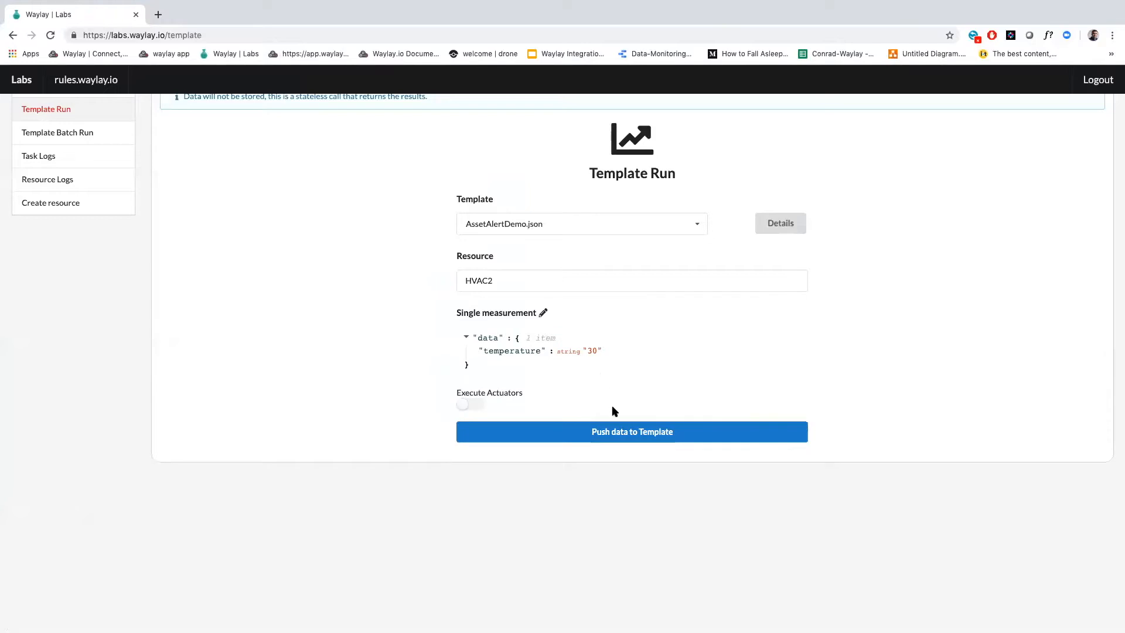
{"action": "left_click", "coordinate": [625, 432]}
Examine the run's node, sensor and actuator results, especially the Incident and streamingDataSensor_1 states
{"action": "scroll", "coordinate": [626, 438], "scroll_direction": "down", "scroll_amount": 4}
{"action": "scroll", "coordinate": [624, 438], "scroll_direction": "down", "scroll_amount": 7}
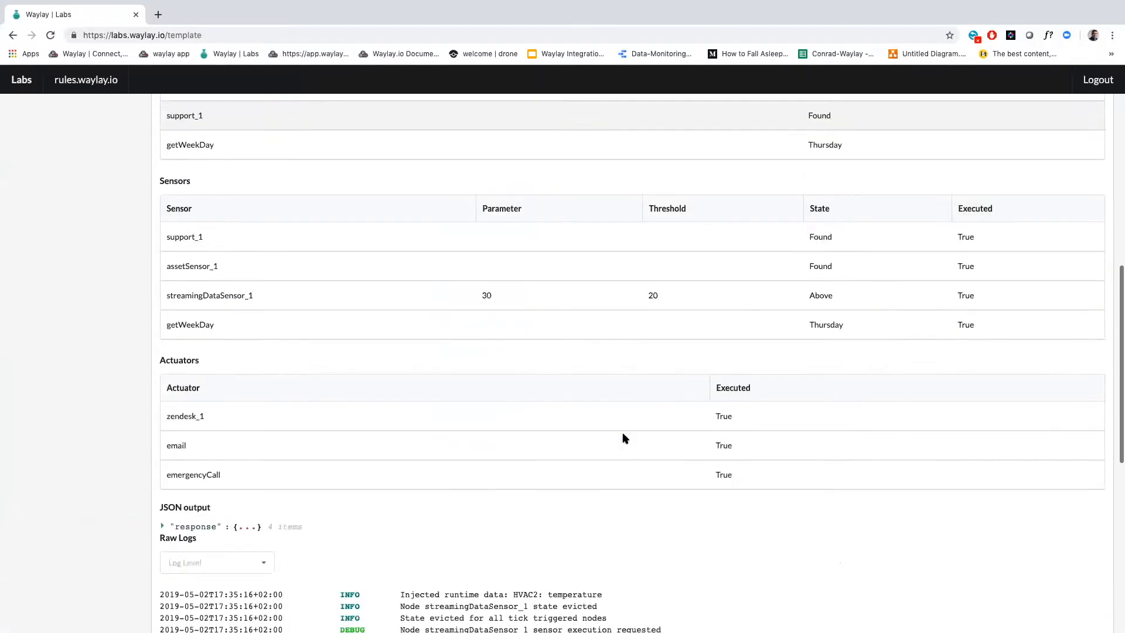
{"action": "scroll", "coordinate": [625, 438], "scroll_direction": "up", "scroll_amount": 5}
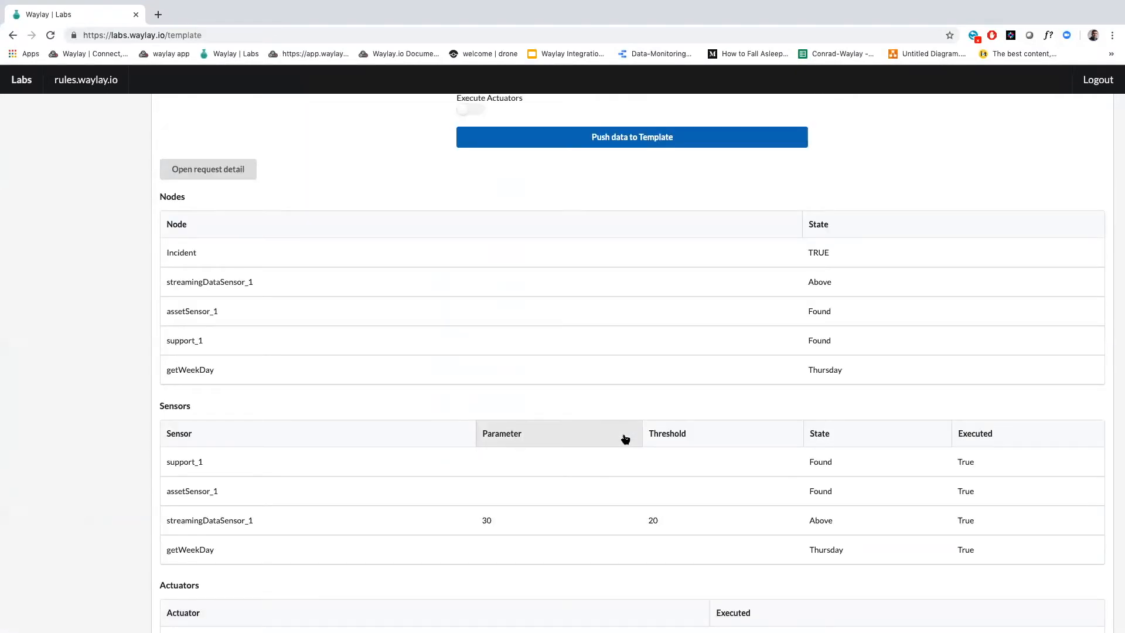
{"action": "left_click_drag", "start_coordinate": [808, 253], "coordinate": [834, 253]}
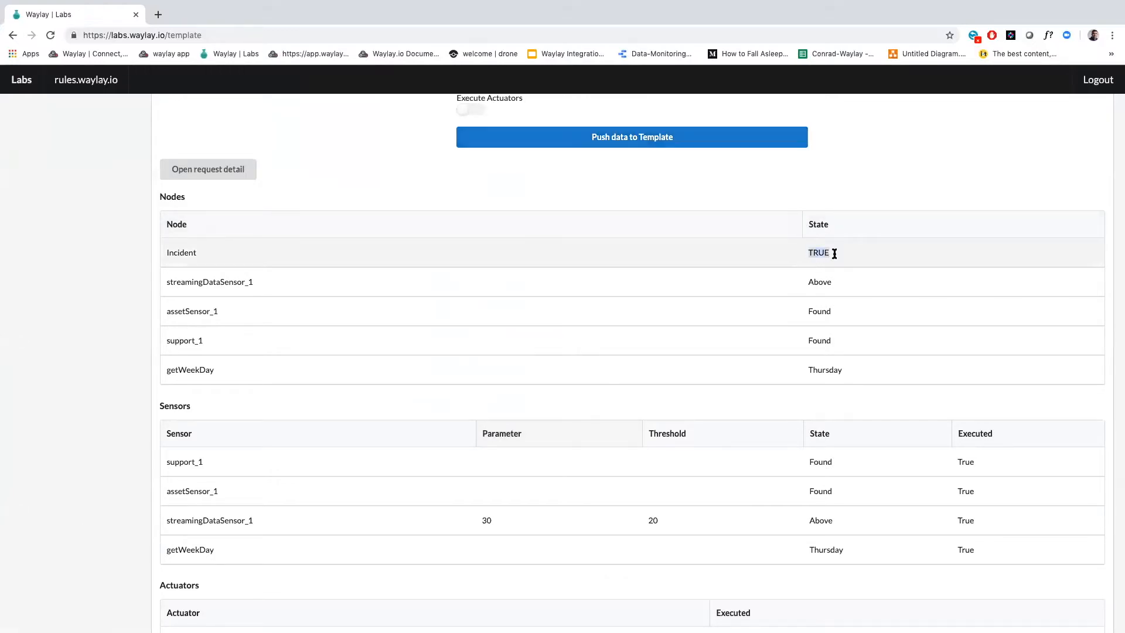
{"action": "double_click", "coordinate": [237, 281]}
{"action": "left_click_drag", "start_coordinate": [807, 282], "coordinate": [841, 285]}
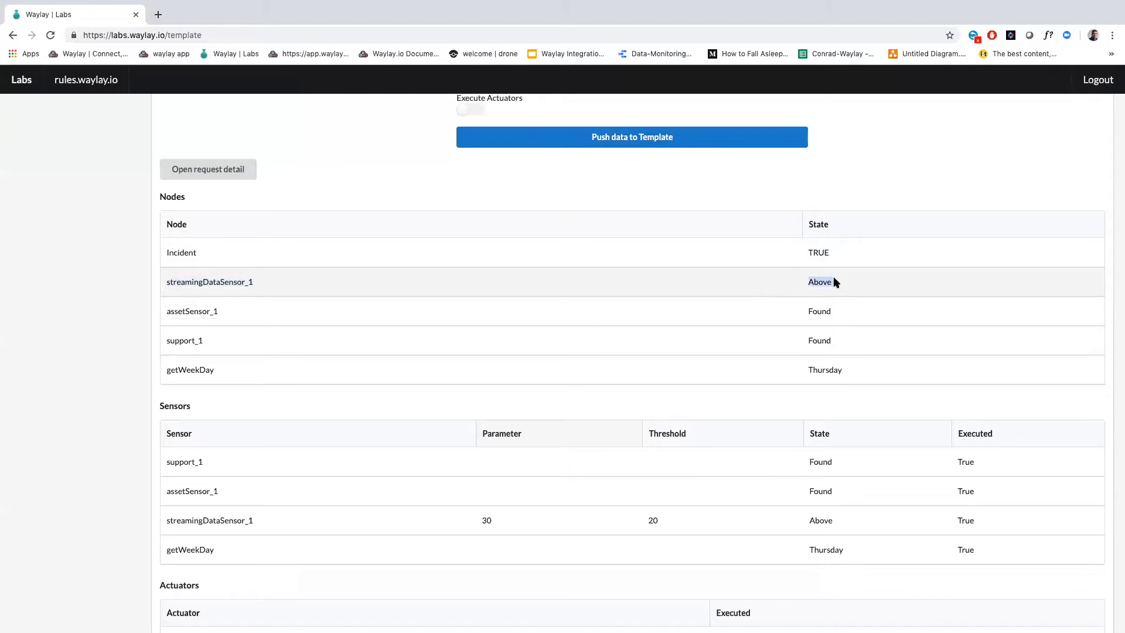
Enable Execute Actuators and push the data to the template again
{"action": "scroll", "coordinate": [834, 281], "scroll_direction": "up", "scroll_amount": 3}
{"action": "left_click", "coordinate": [478, 182]}
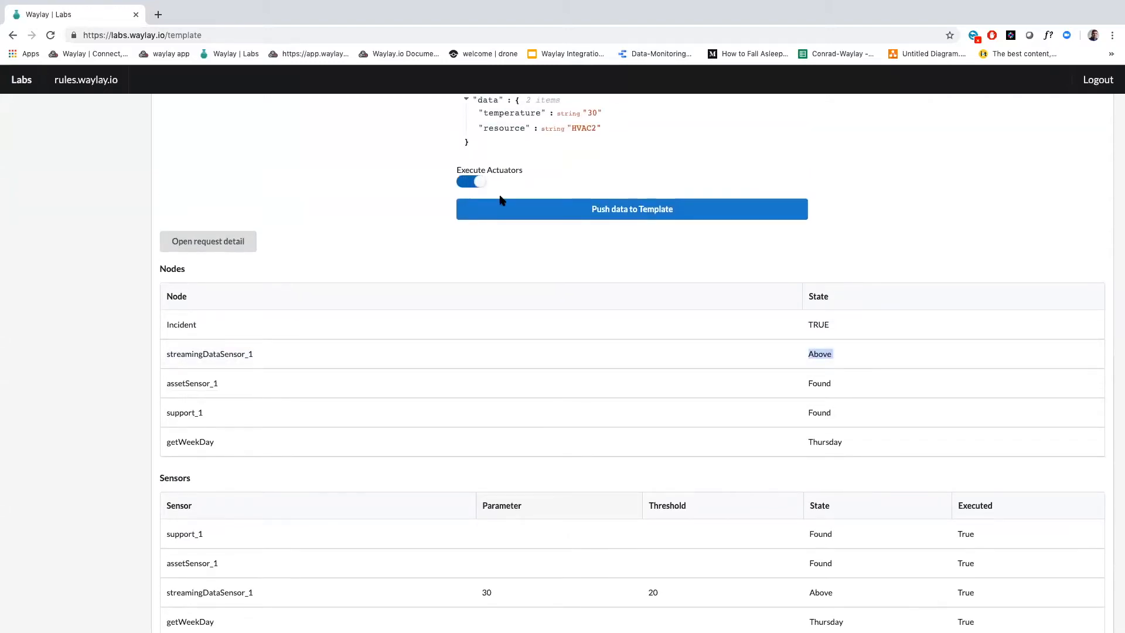
{"action": "scroll", "coordinate": [540, 249], "scroll_direction": "down", "scroll_amount": 6}
{"action": "scroll", "coordinate": [540, 249], "scroll_direction": "up", "scroll_amount": 5}
{"action": "left_click", "coordinate": [625, 189]}
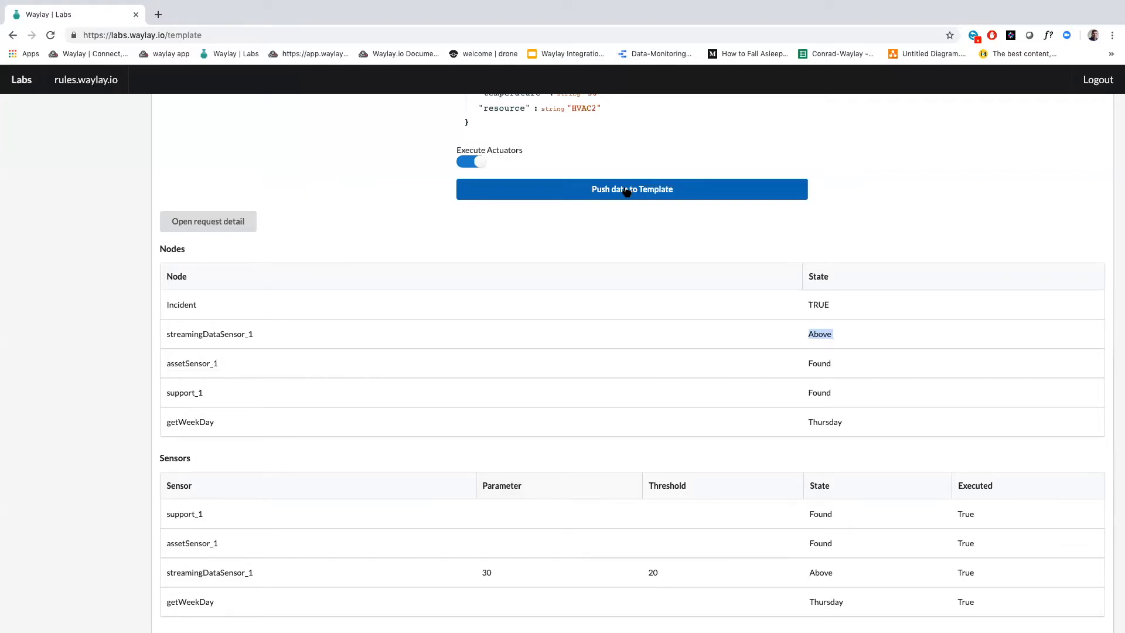
Leave the enlarged Labs window, return to the webinar slides and present from the batch run slide to Adaptability
{"action": "scroll", "coordinate": [610, 219], "scroll_direction": "up", "scroll_amount": 5}
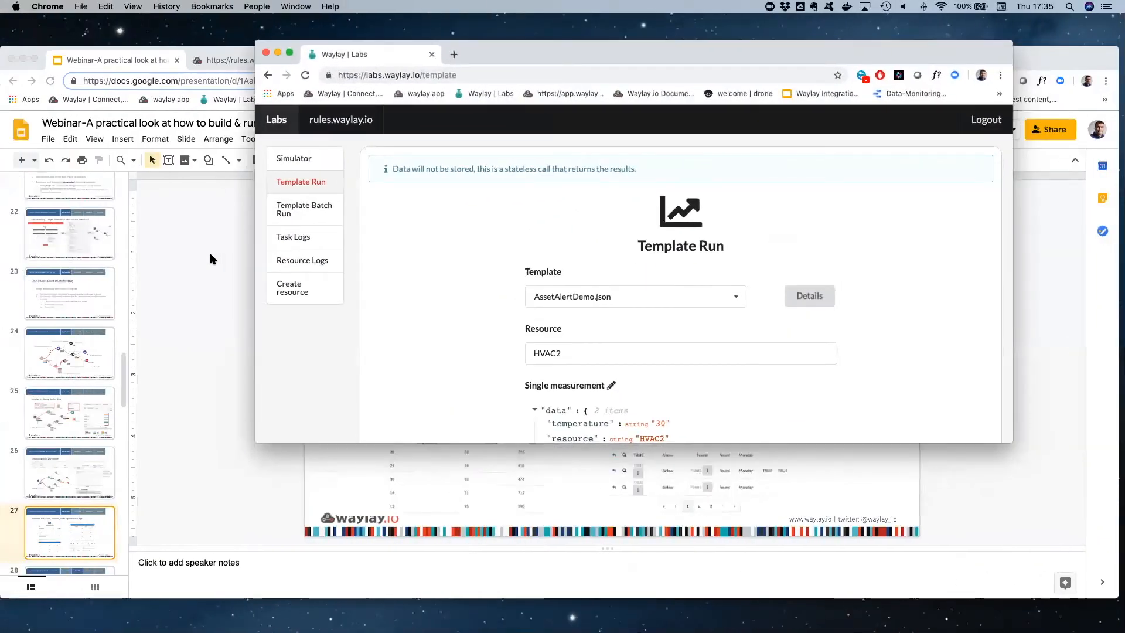
{"action": "left_click", "coordinate": [240, 248]}
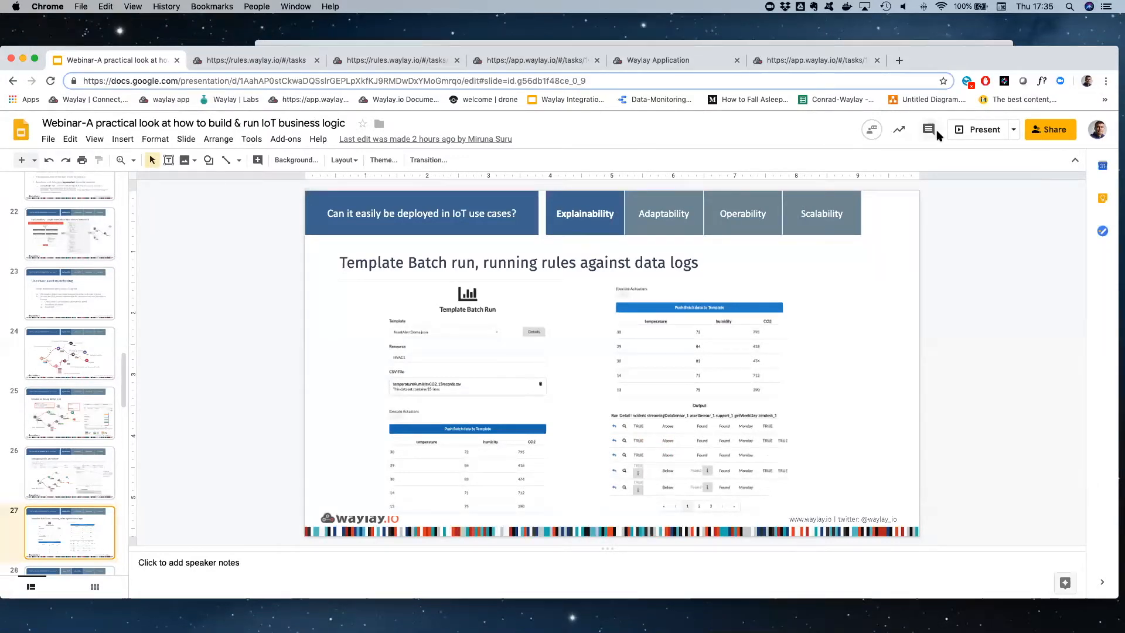
{"action": "left_click", "coordinate": [979, 129]}
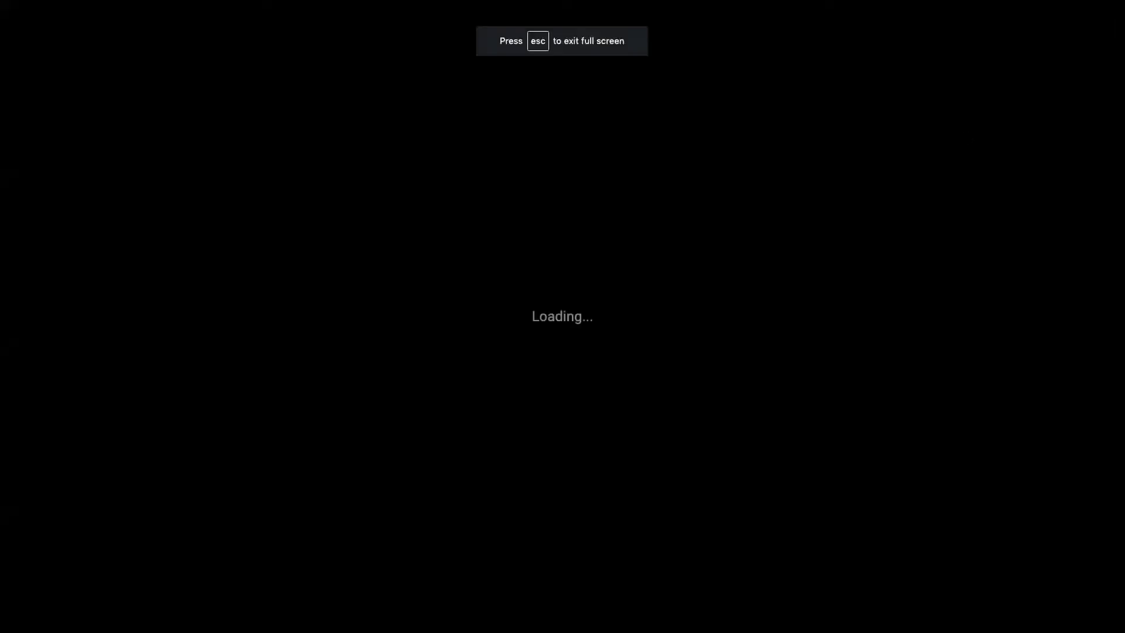
{"action": "key", "text": "Right"}
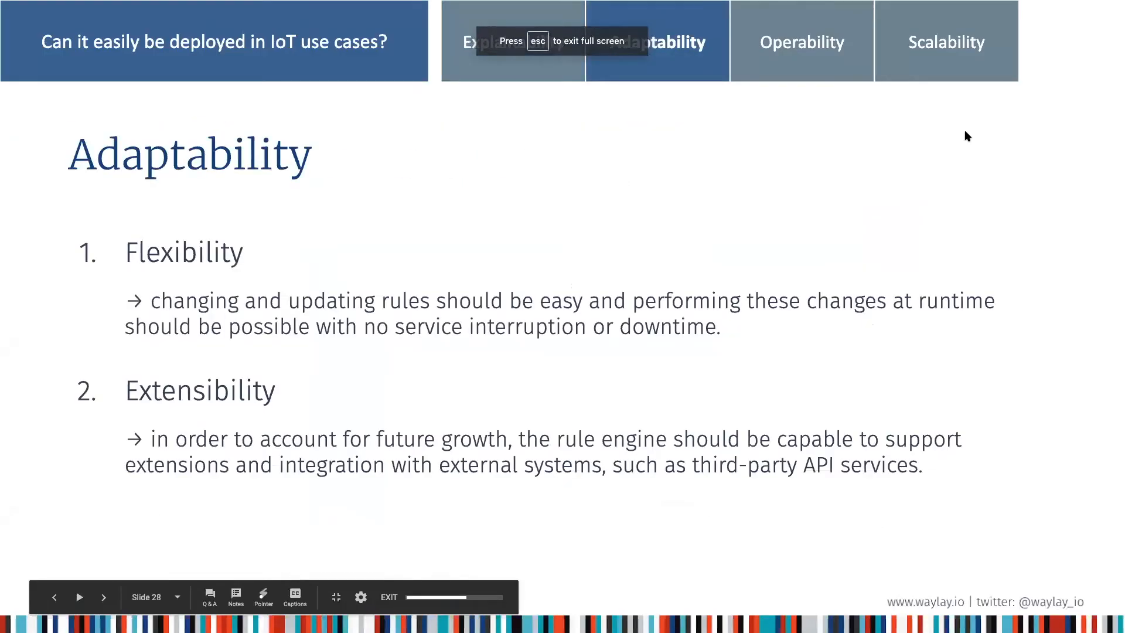